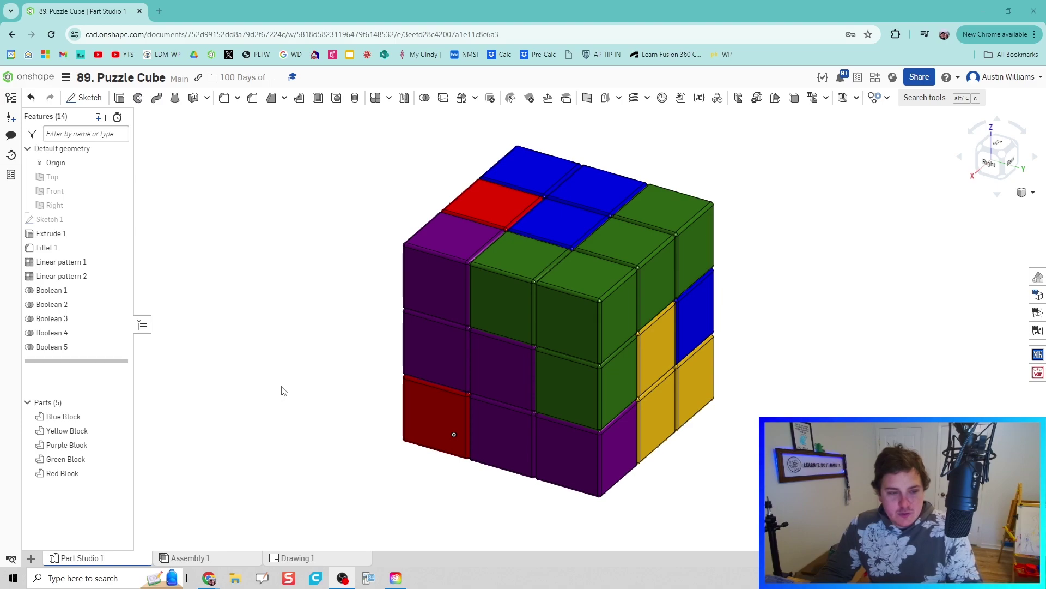
Step: Inspect the assembled cube, selecting a few faces and orbiting to show its red and blue sides
middle_click_drag(320, 391, 361, 385)
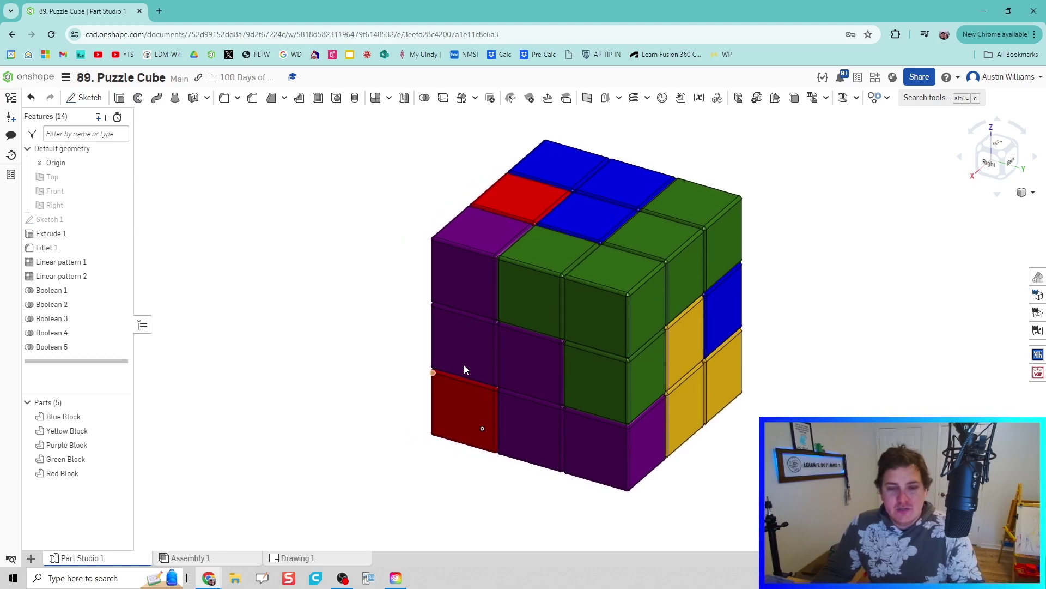
left_click(578, 297)
left_click(570, 232)
left_click(652, 308)
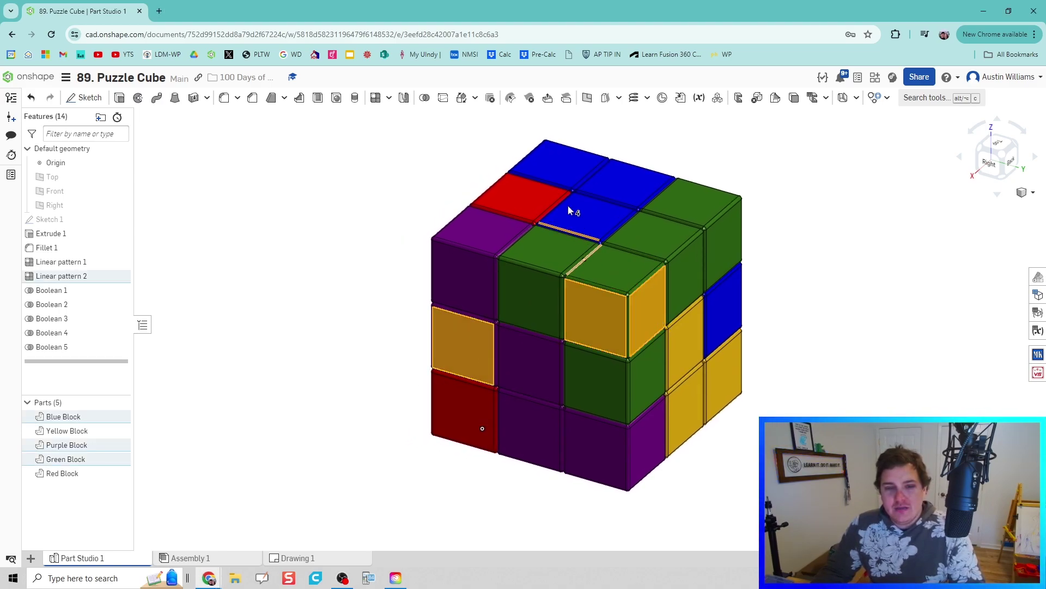
left_click(438, 203)
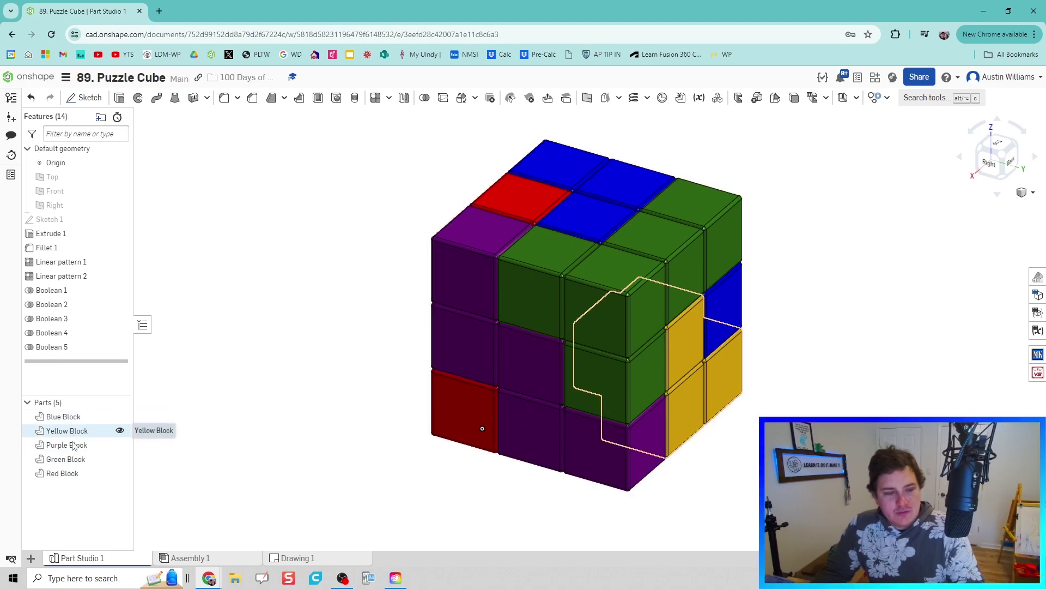
middle_click_drag(354, 463, 305, 451)
right_click_drag(305, 447, 215, 542)
Step: Review the exploded Assembly 1 and the ballooned Drawing 1 sheet at scale 1:2
left_click(216, 562)
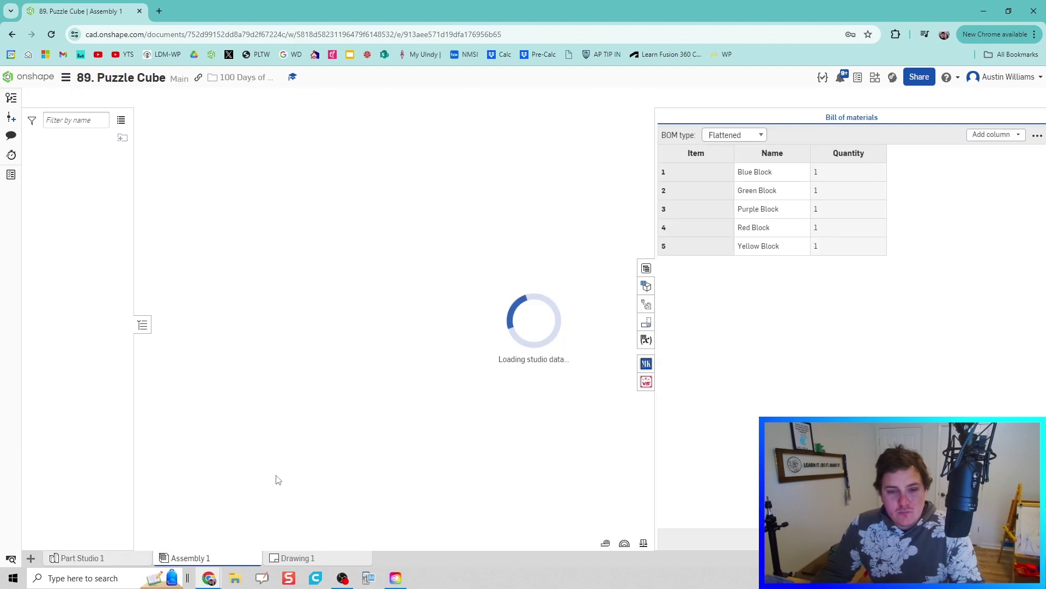
middle_click_drag(411, 459, 447, 460)
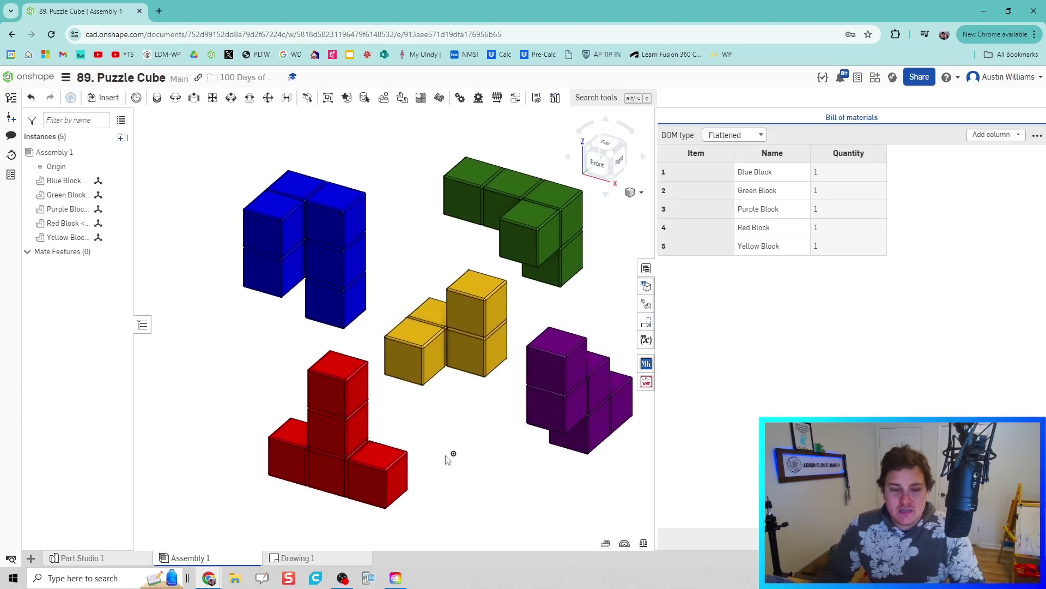
left_click(307, 559)
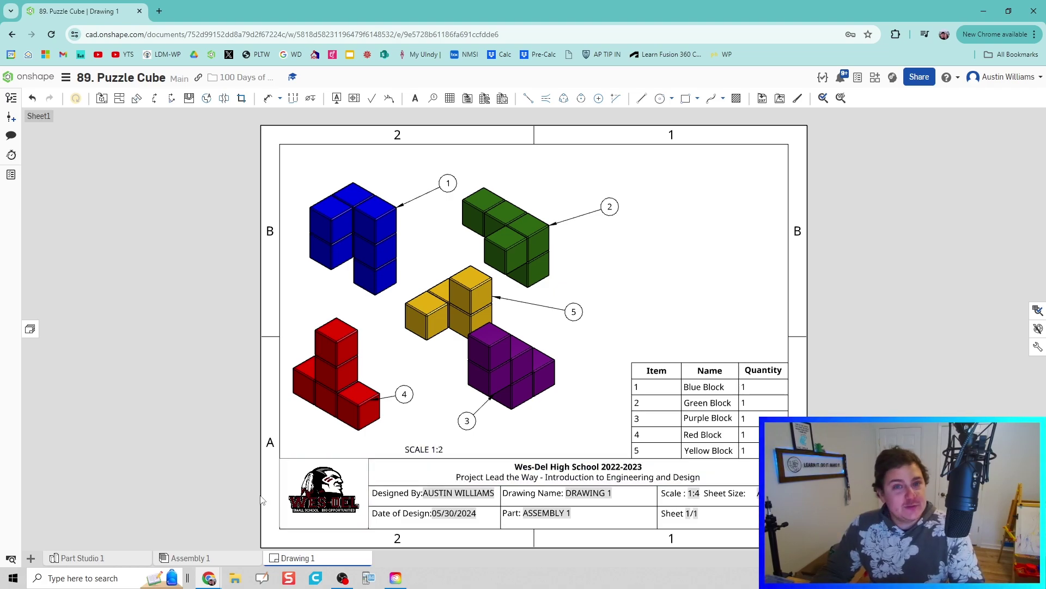
left_click(98, 557)
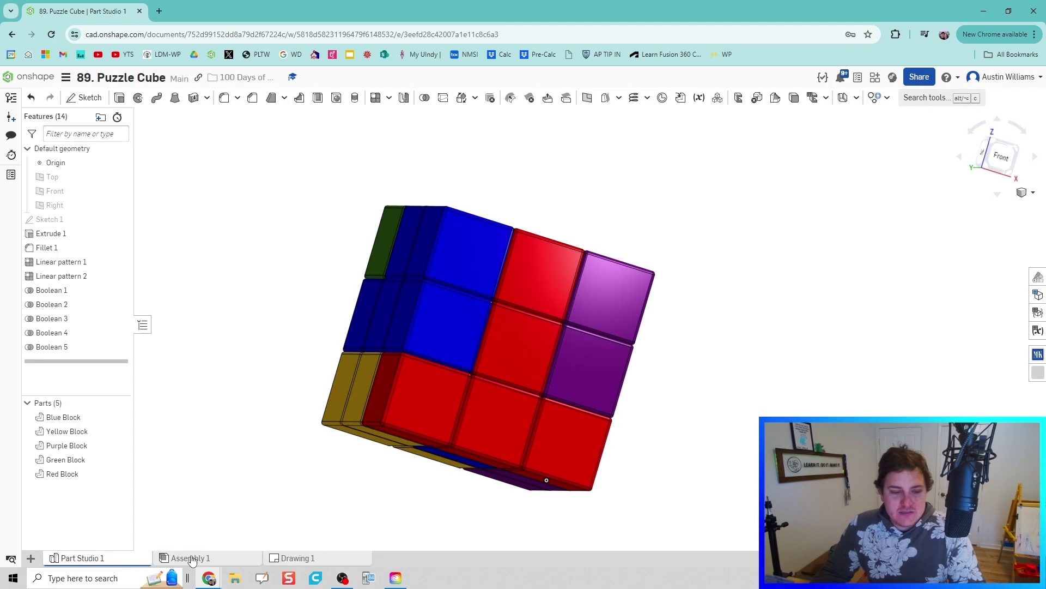
left_click(188, 557)
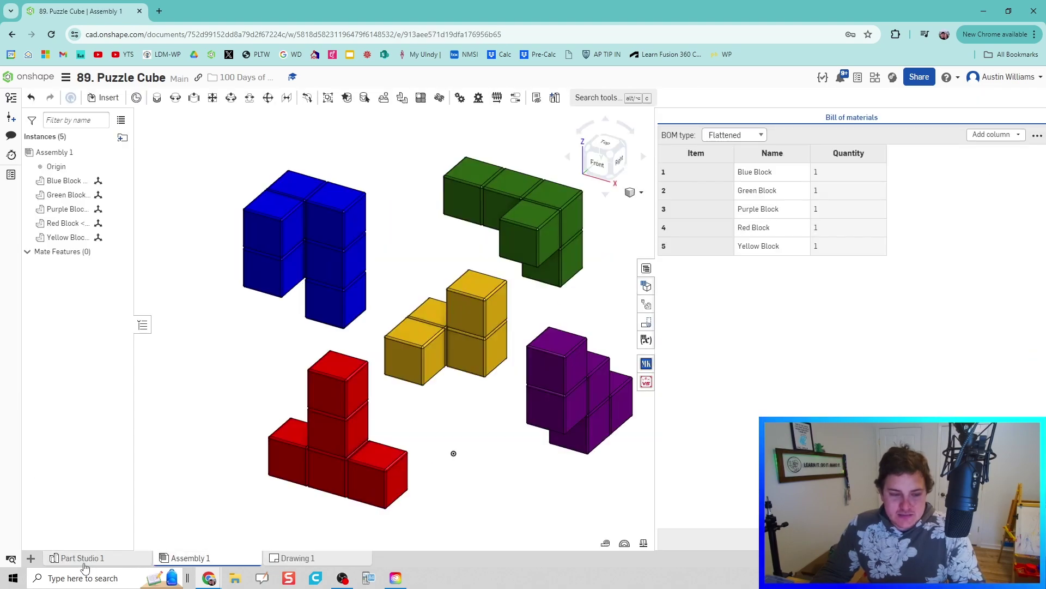
left_click(295, 556)
left_click(32, 559)
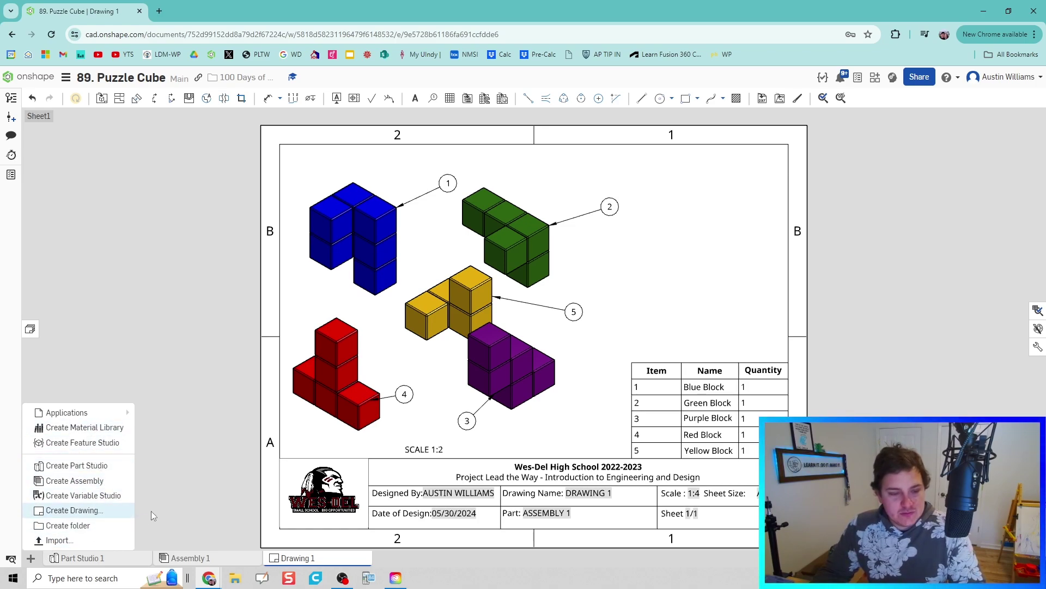
Step: In a new Part Studio, sketch a centre-point rectangle at the origin on the Top plane
left_click(99, 466)
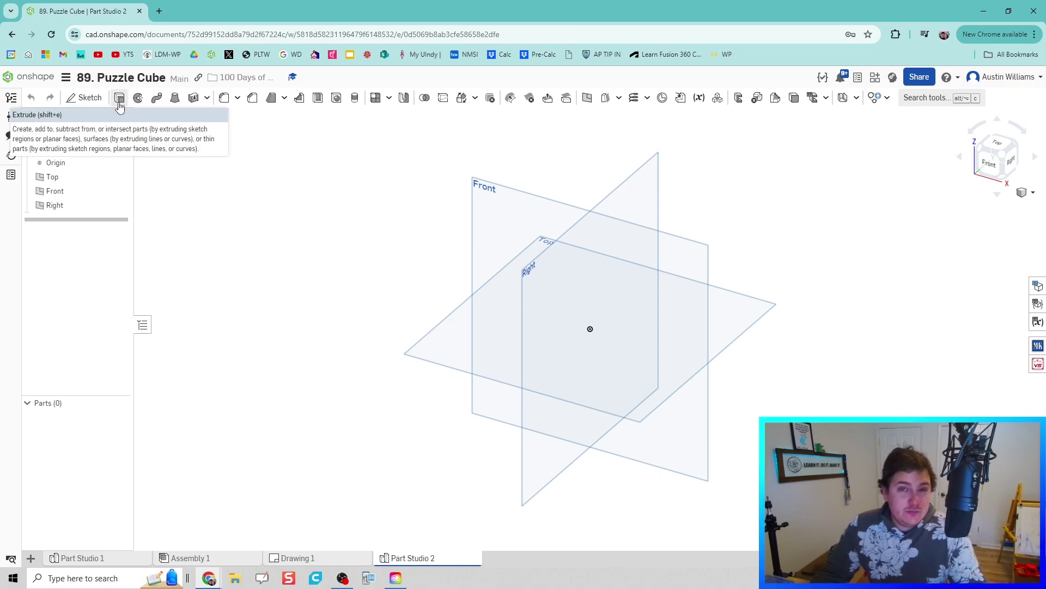
left_click(84, 98)
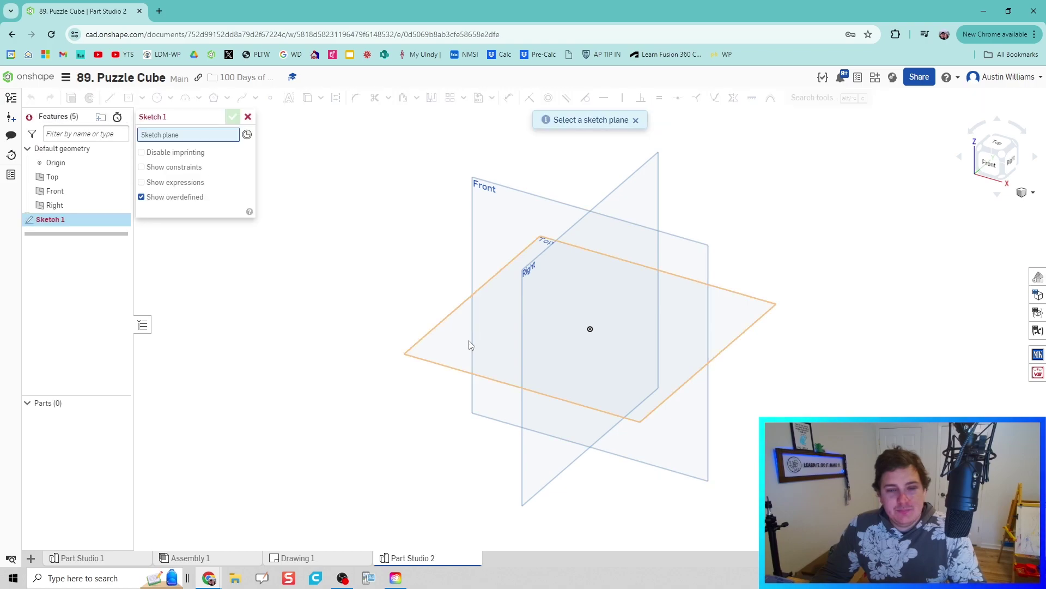
left_click(470, 345)
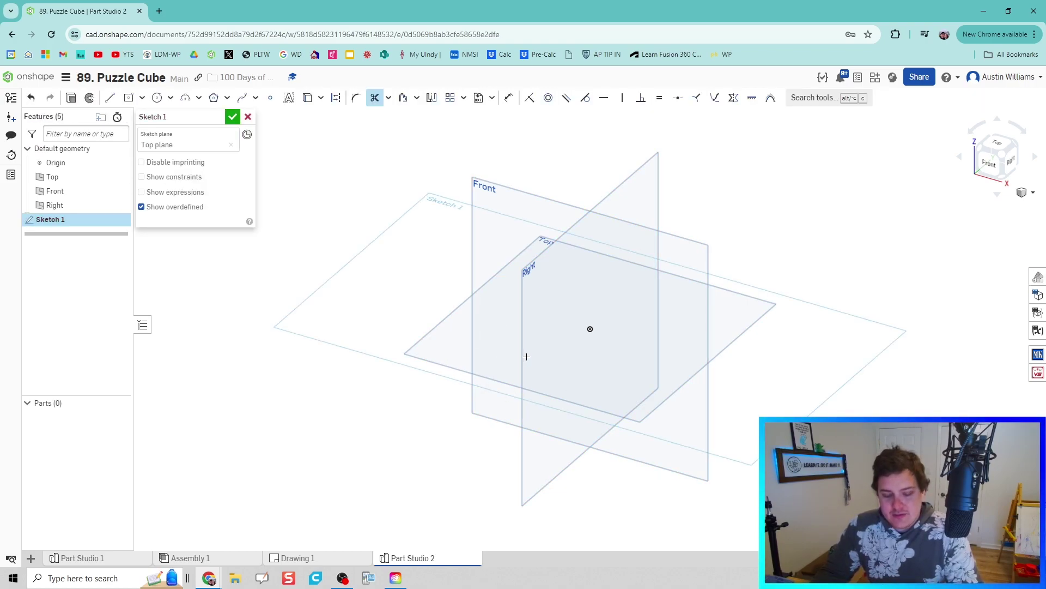
key("g")
key("n")
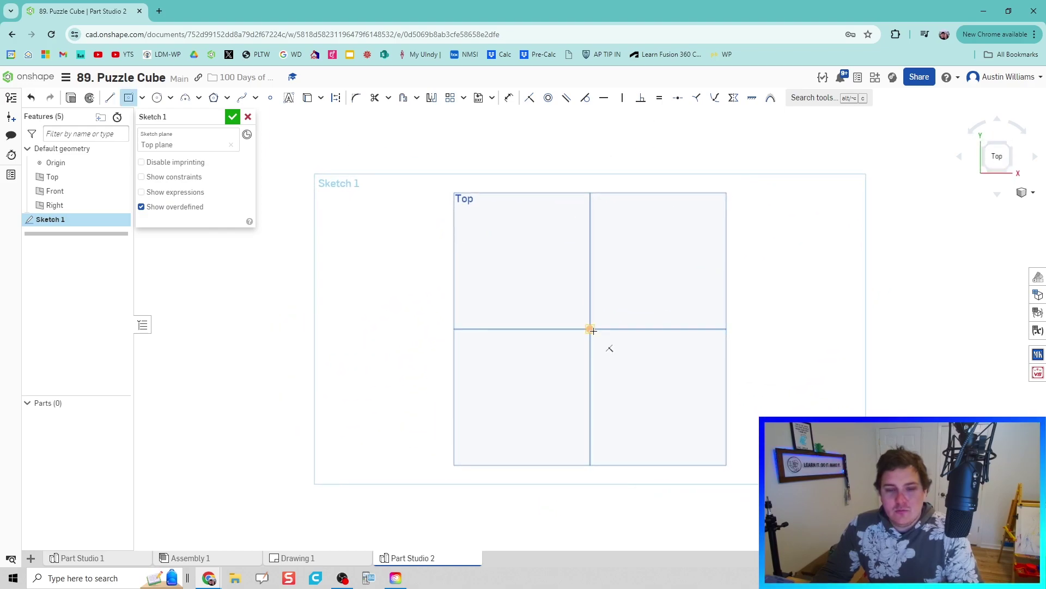
left_click(591, 329)
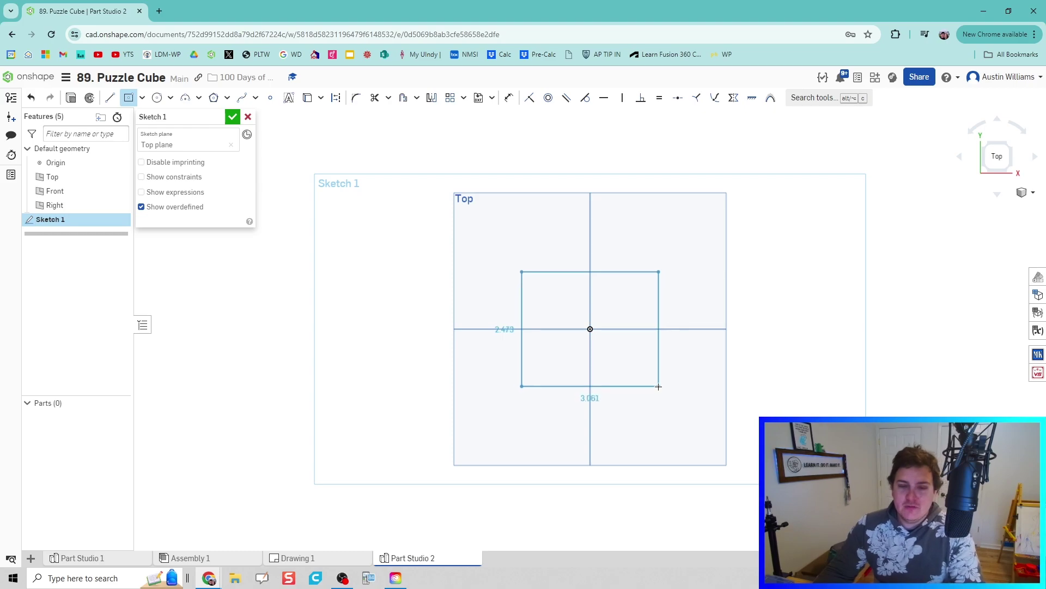
left_click(659, 386)
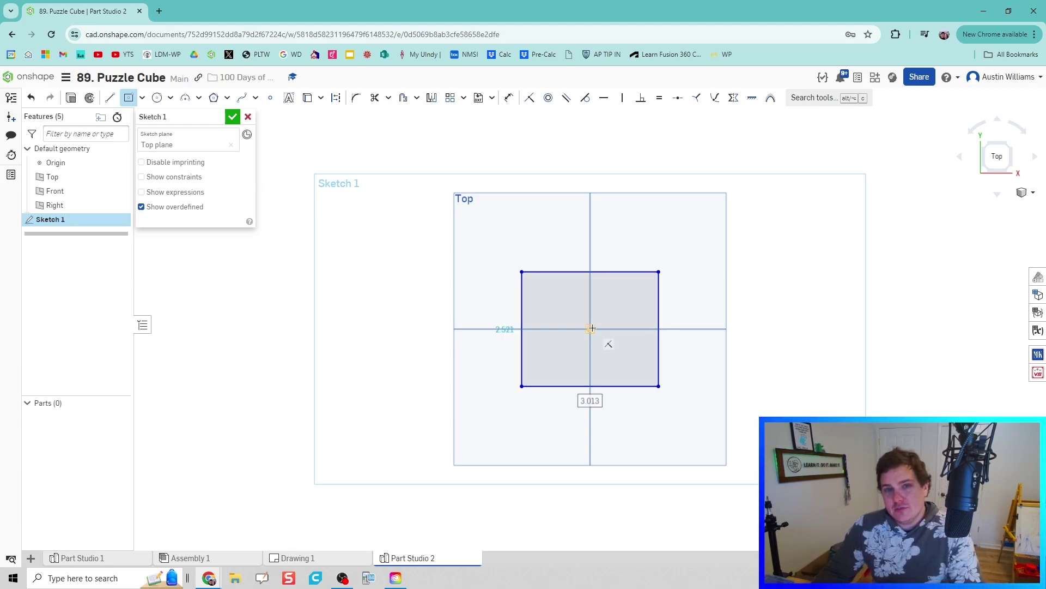
Step: Dimension the rectangle's height and width to 1.25 each
key("d")
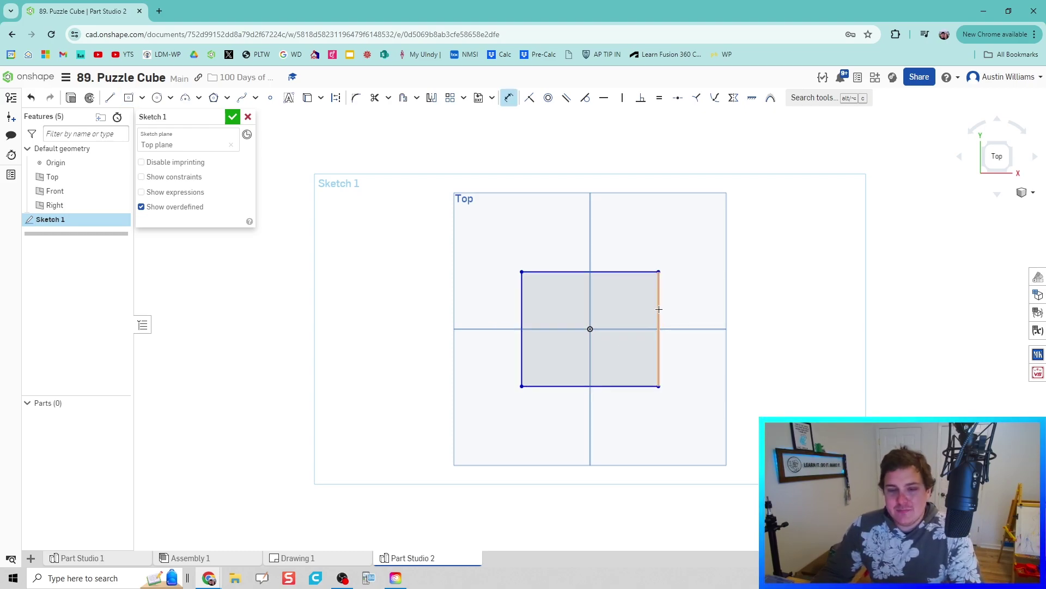
left_click(659, 309)
left_click(682, 312)
type("1.25")
key("Return")
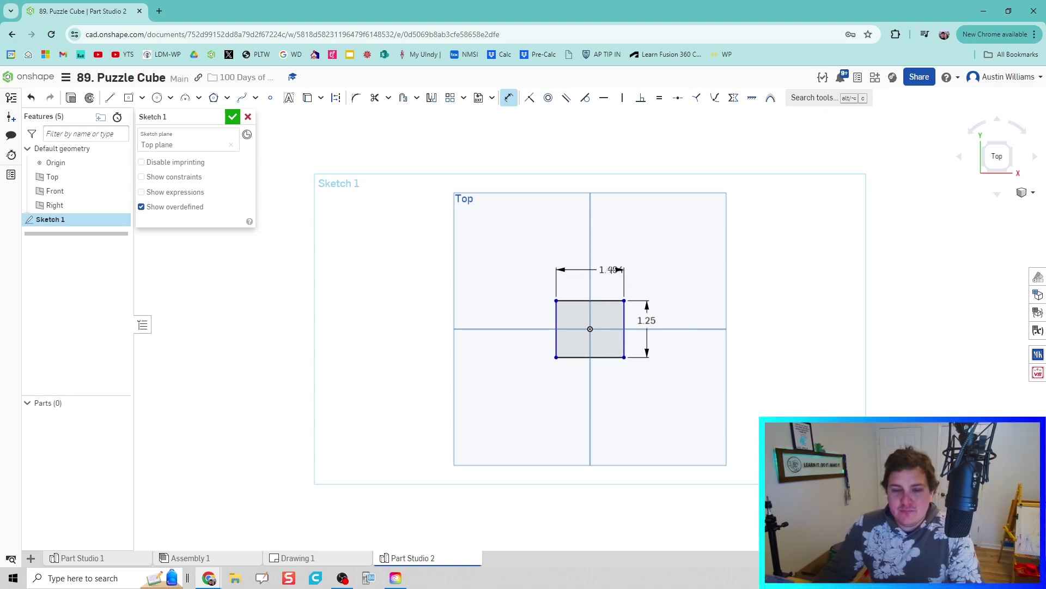
double_click(613, 269)
type("1.25")
key("Return")
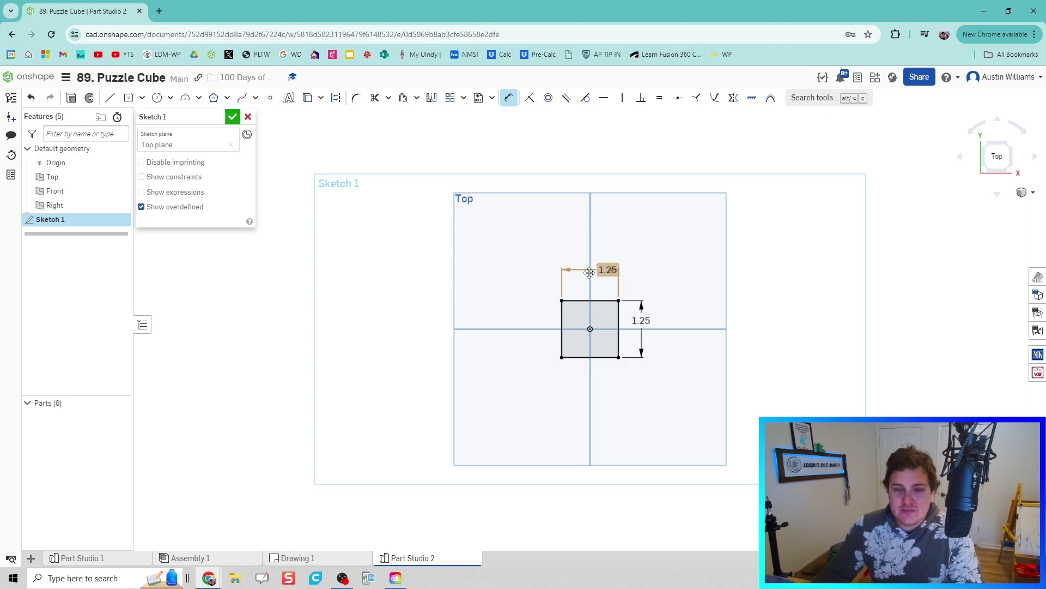
scroll(596, 390, "down", 3)
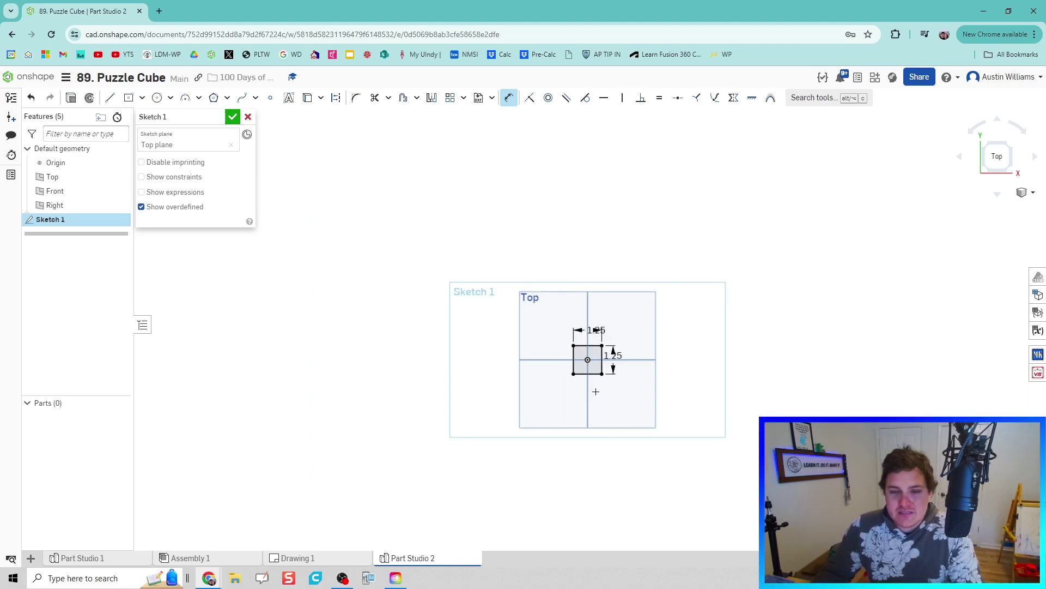
scroll(596, 396, "up", 8)
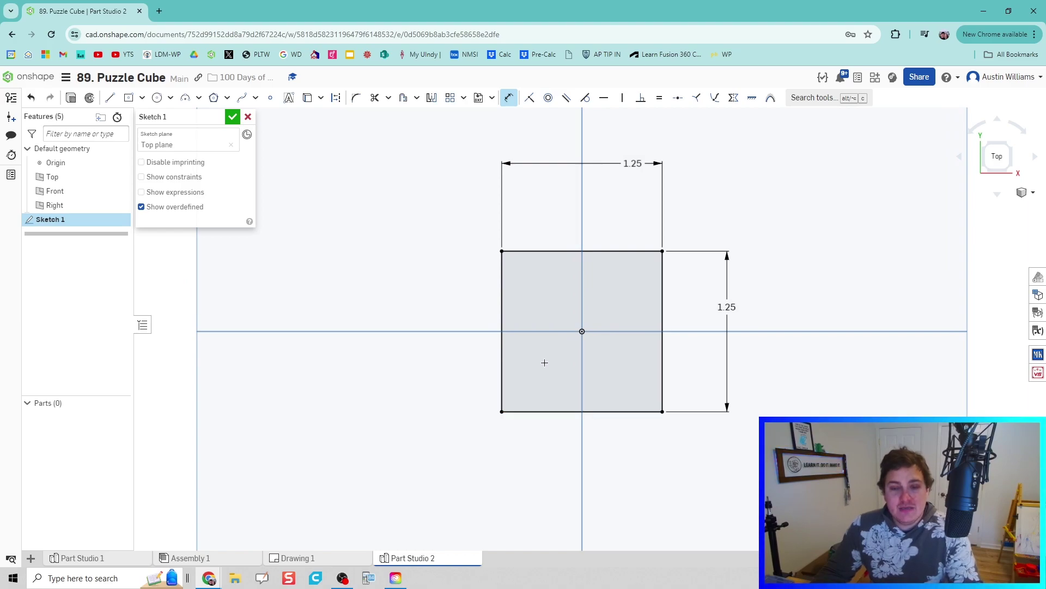
Step: Finish the sketch and extrude the square region 1.25 in into a solid cube
left_click(232, 117)
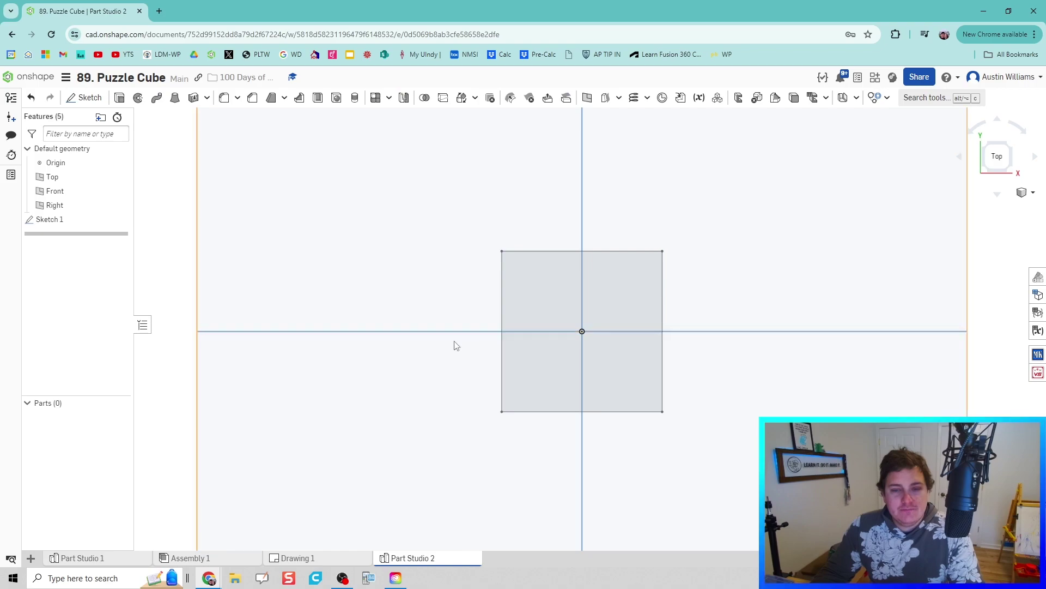
right_click_drag(469, 355, 443, 308)
key("shift+e")
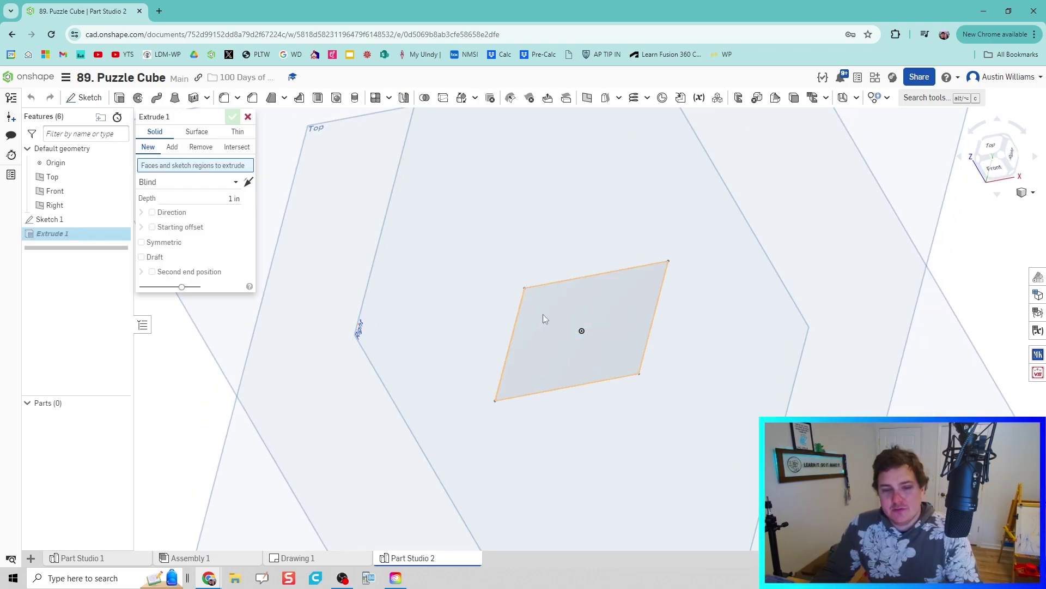
left_click(544, 329)
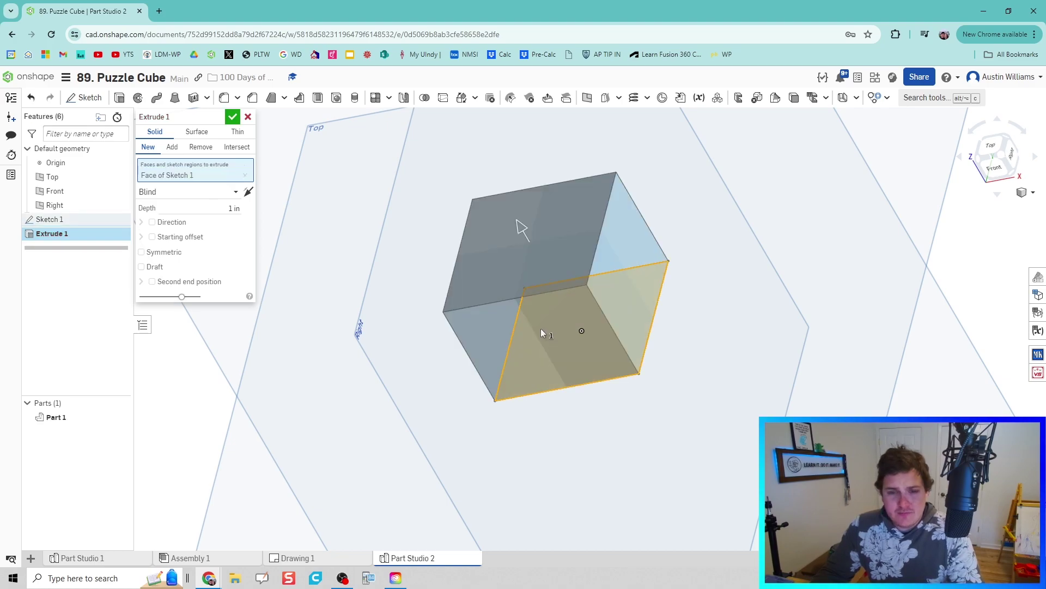
double_click(215, 206)
type("1.25")
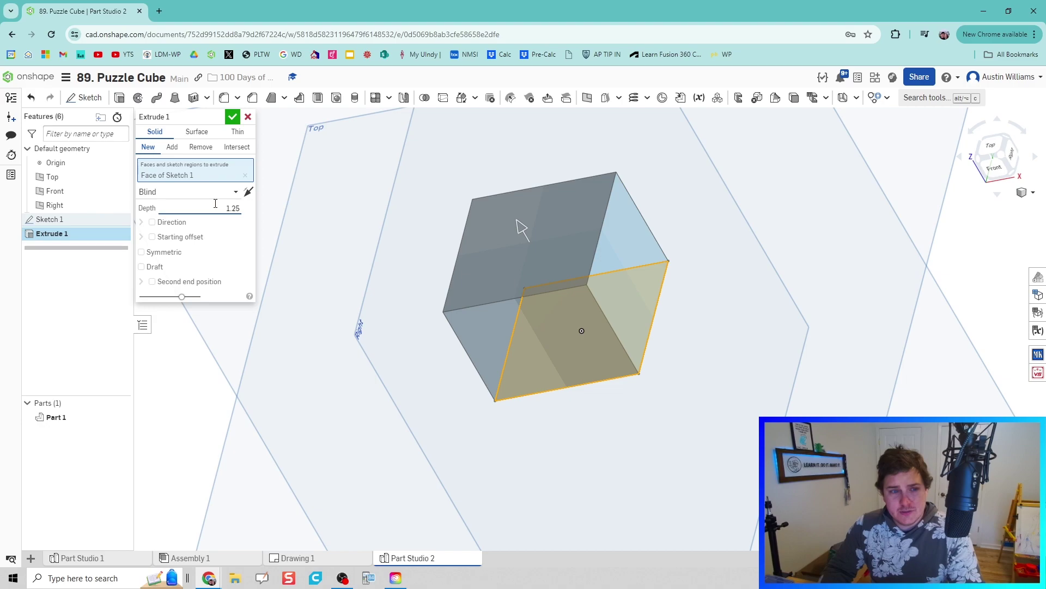
left_click(232, 117)
scroll(493, 292, "up", 3)
scroll(858, 192, "down", 5)
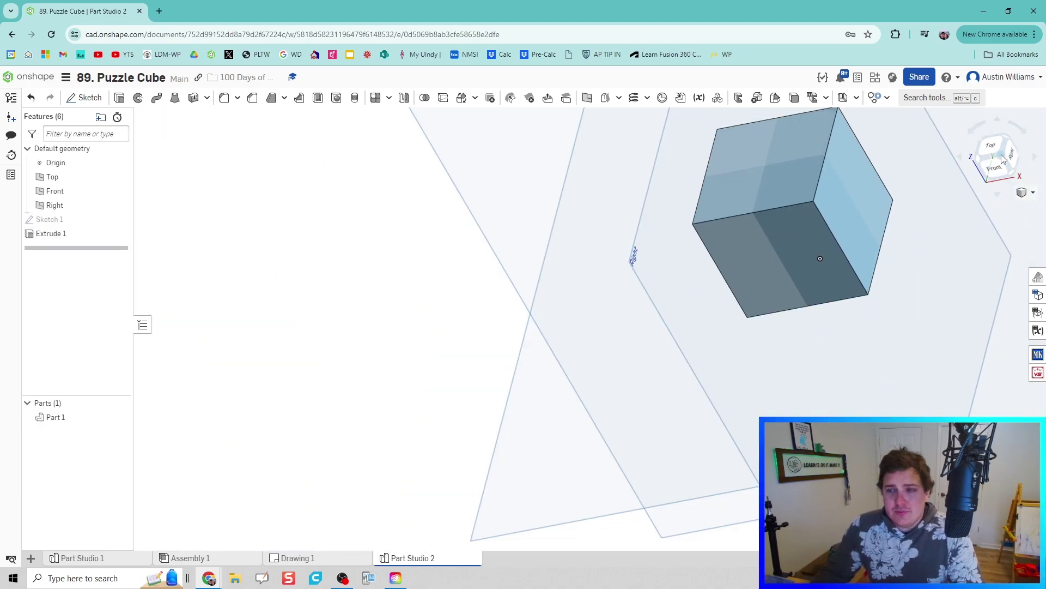
Step: Start a fillet on the cube and select its top, right and front faces
left_click(1003, 158)
scroll(617, 297, "down", 3)
scroll(616, 296, "up", 6)
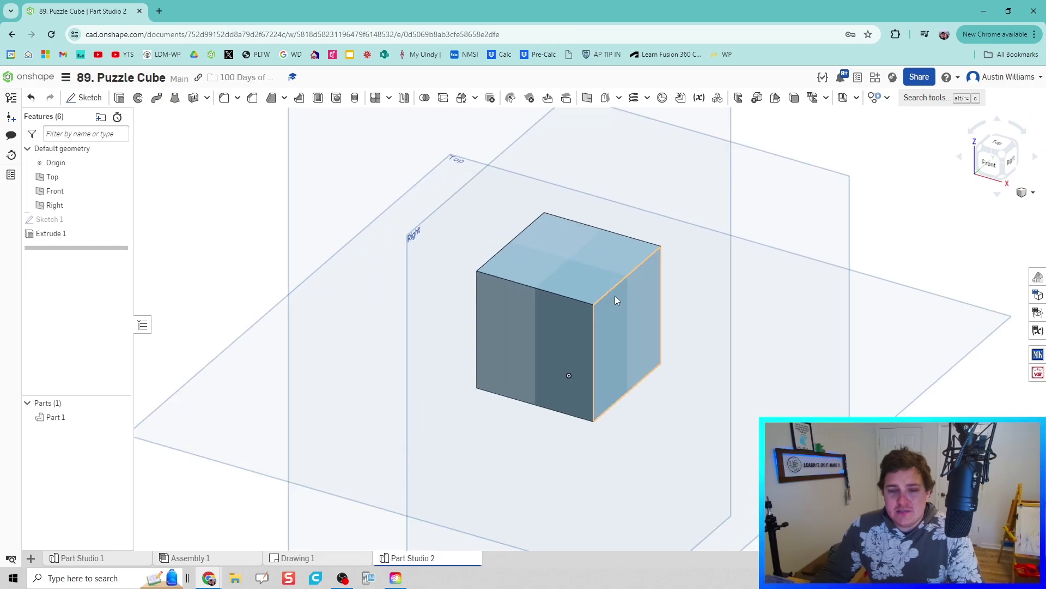
scroll(615, 295, "up", 2)
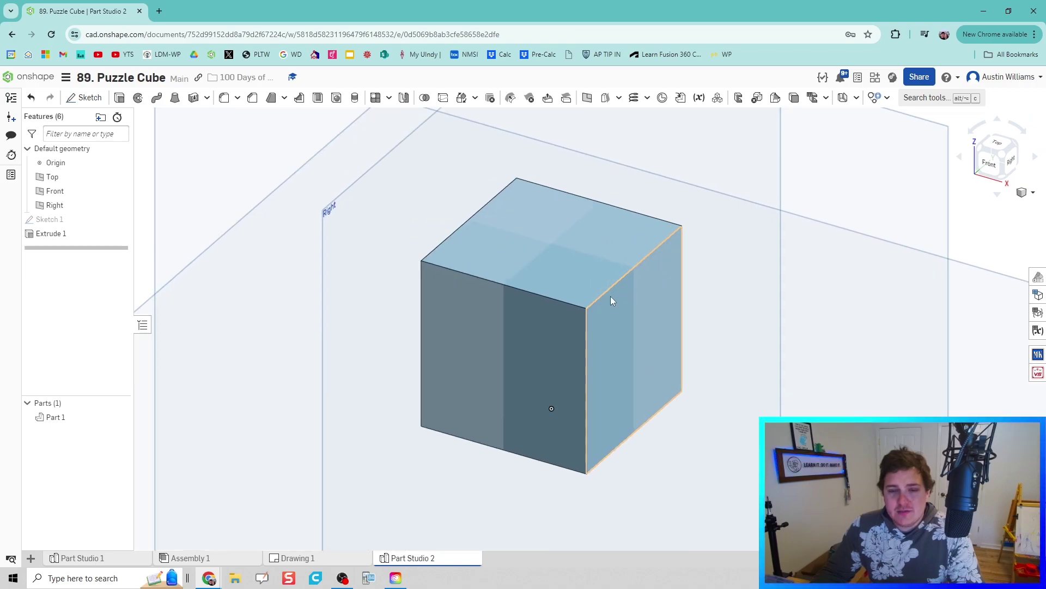
left_click(223, 102)
left_click(518, 240)
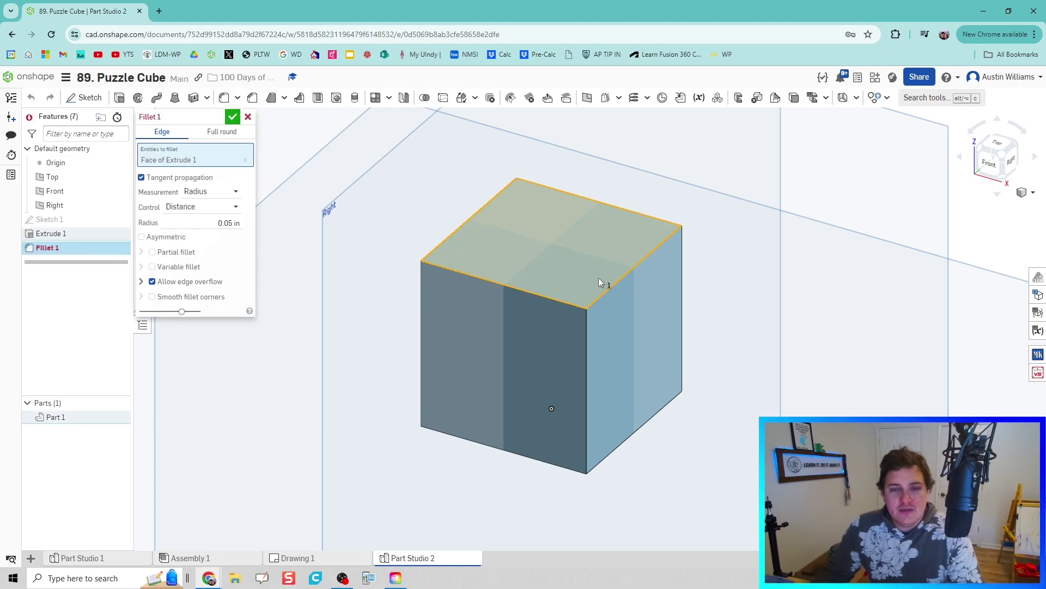
left_click(576, 351)
left_click(545, 358)
Step: Add the remaining three faces and accept the 0.05 in fillet on all edges
right_click_drag(372, 378, 441, 380)
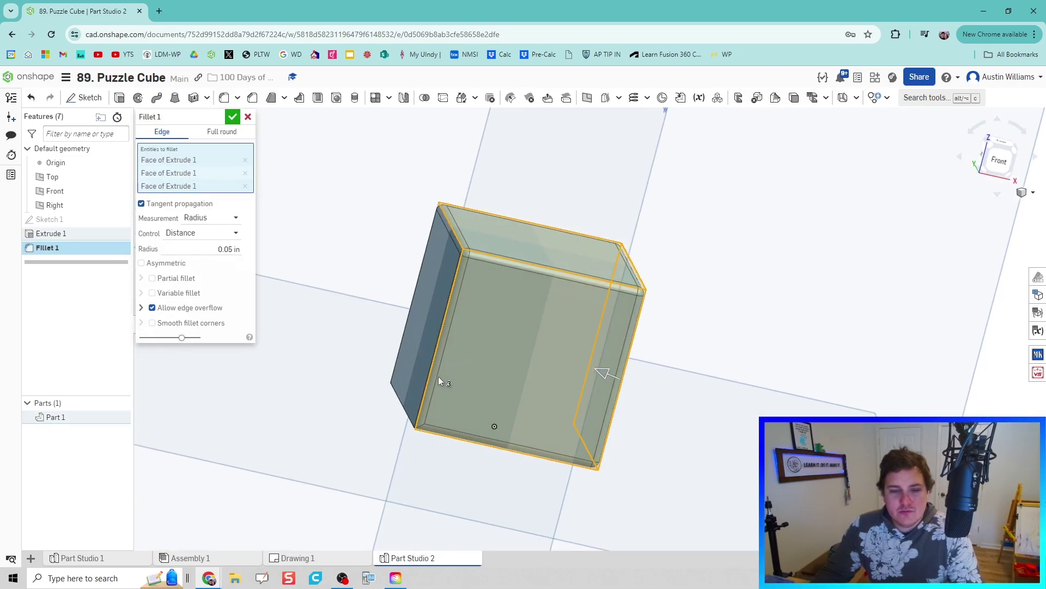
left_click(427, 349)
right_click_drag(315, 243, 387, 443)
left_click(397, 275)
left_click(466, 417)
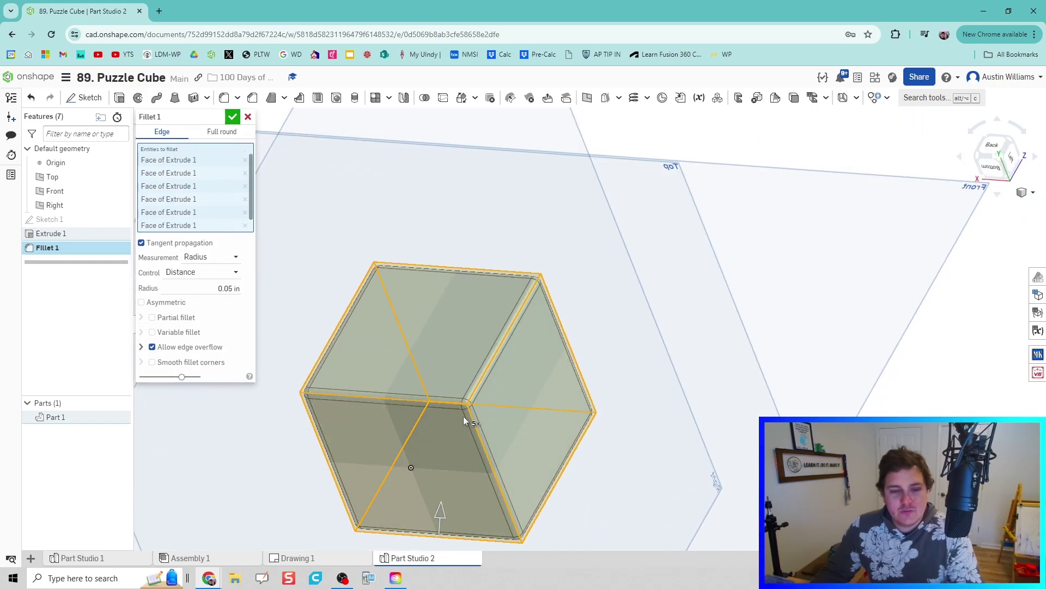
right_click_drag(466, 418, 305, 338)
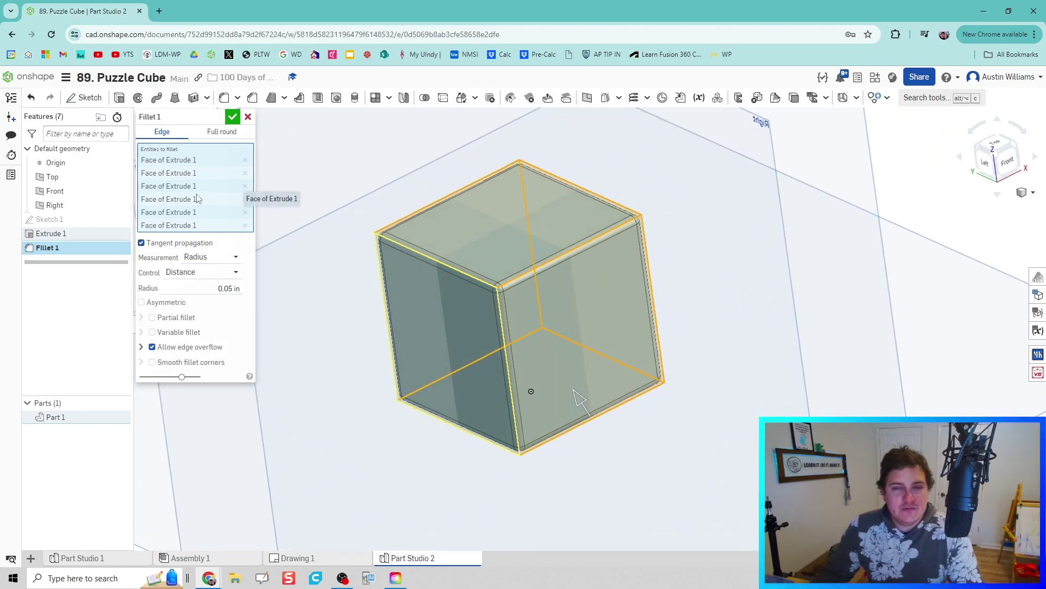
left_click(232, 118)
Step: Hide the Top, Front and Right planes
scroll(483, 367, "up", 5)
scroll(482, 367, "down", 5)
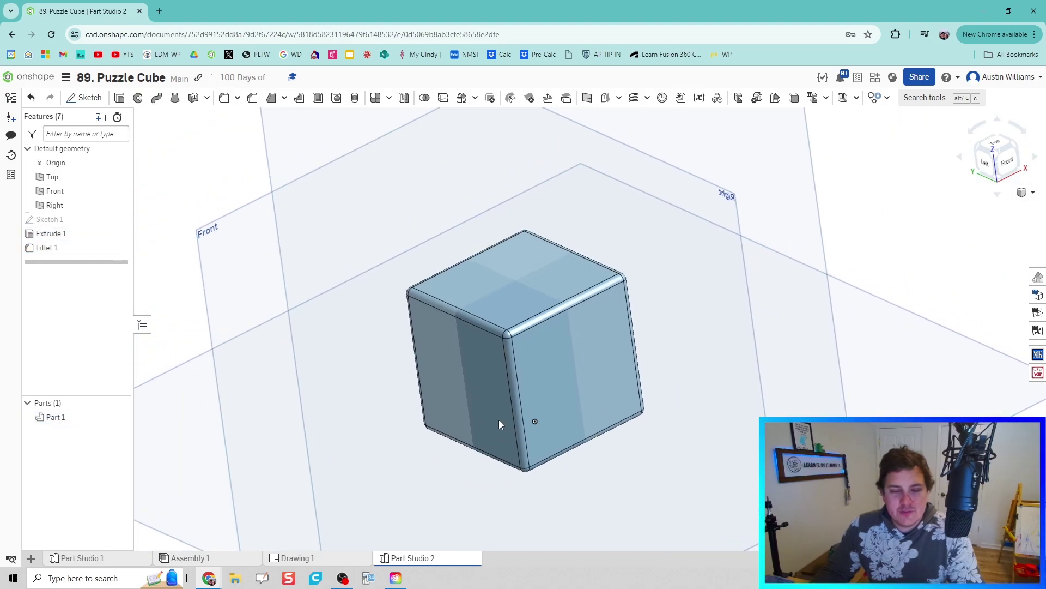
right_click_drag(499, 424, 498, 376)
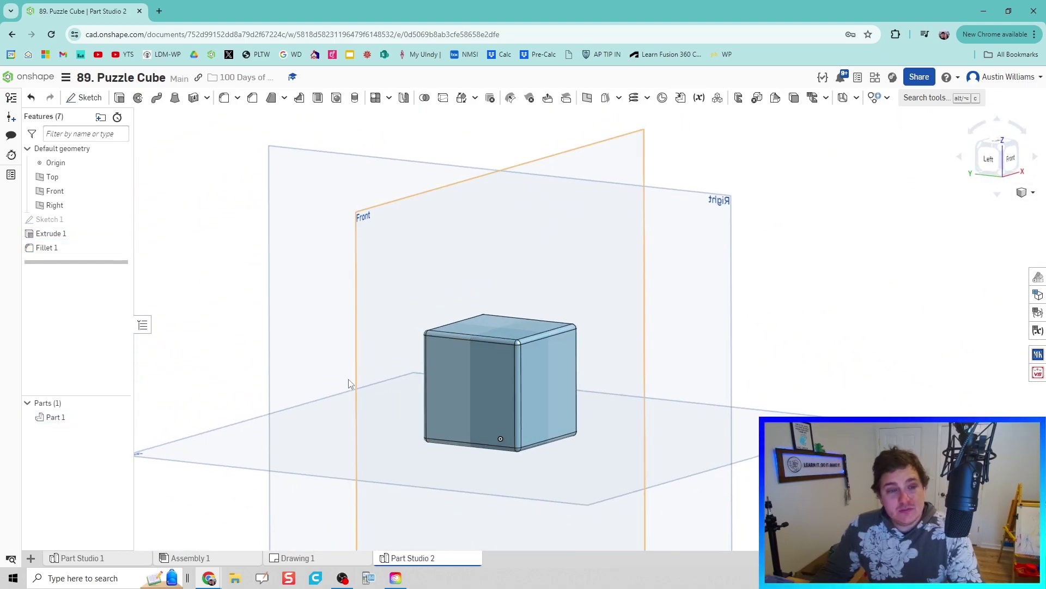
left_click(120, 176)
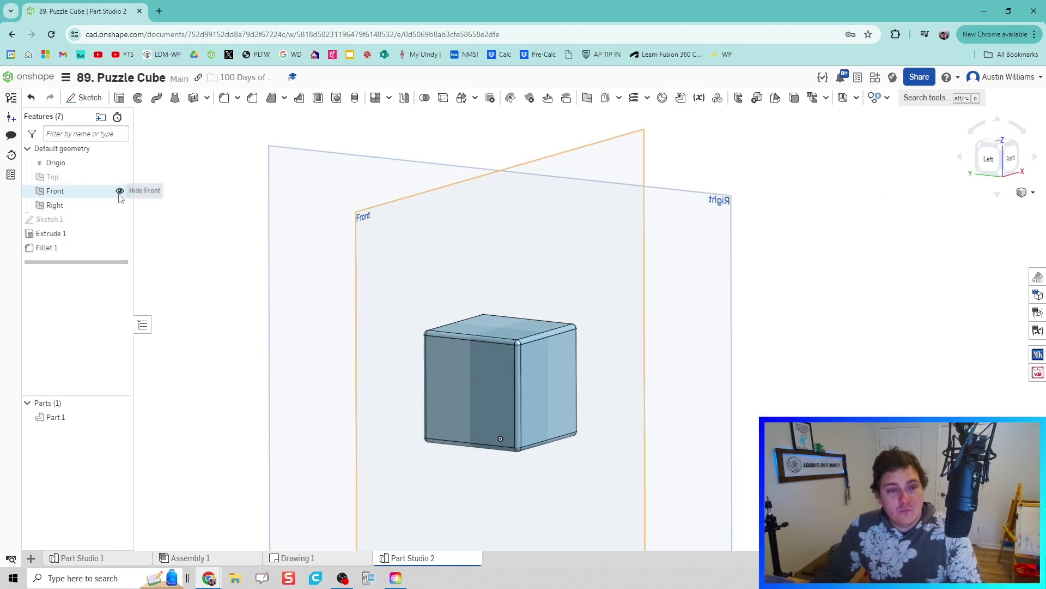
left_click(120, 190)
left_click(120, 205)
right_click_drag(375, 345, 377, 364)
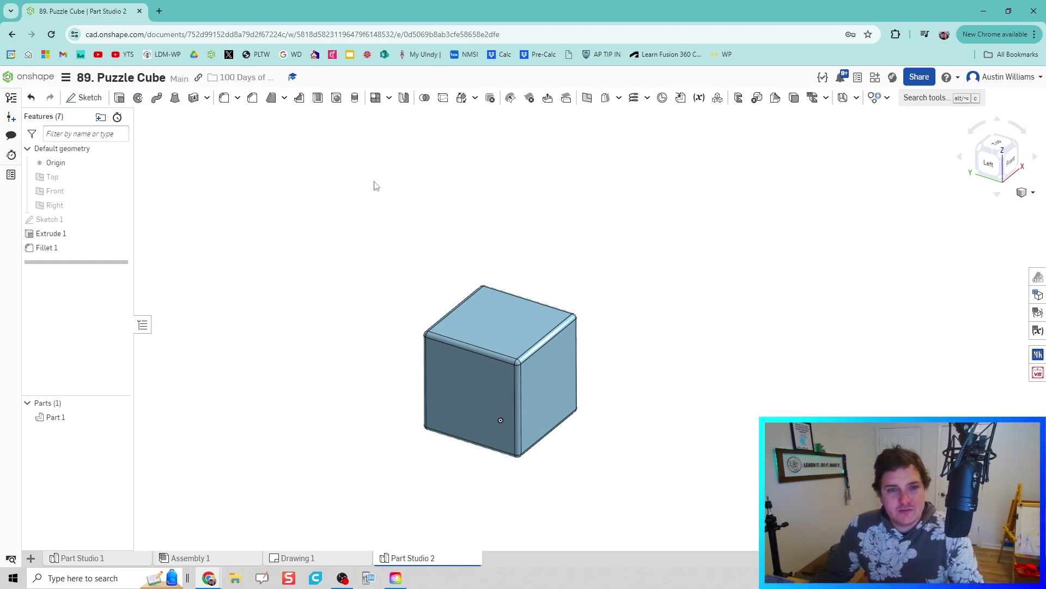
Step: Linear-pattern Part 1 along a top fillet edge with 1.25 in spacing
left_click(376, 99)
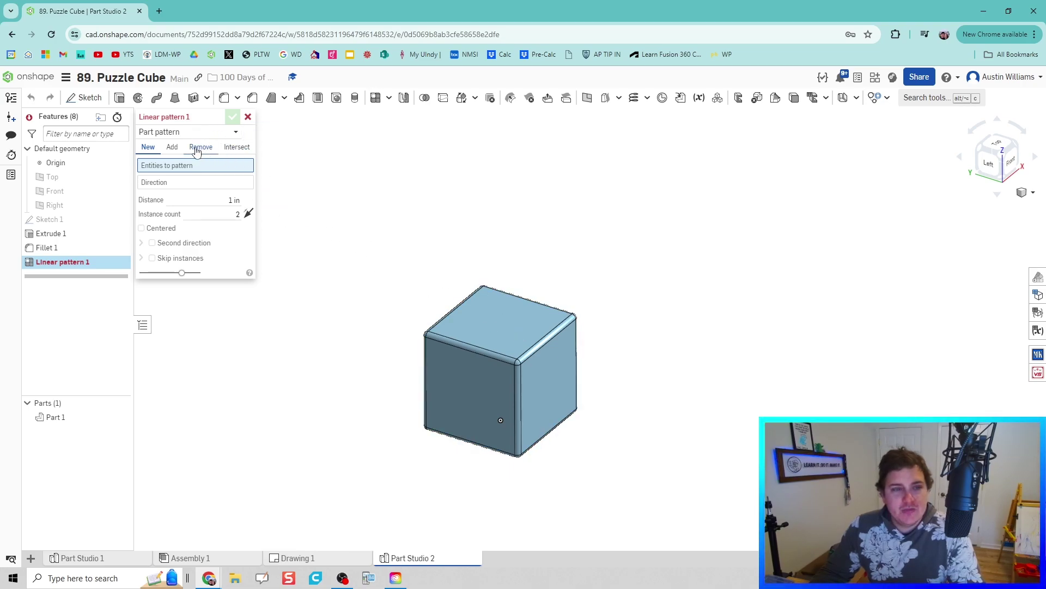
left_click(530, 350)
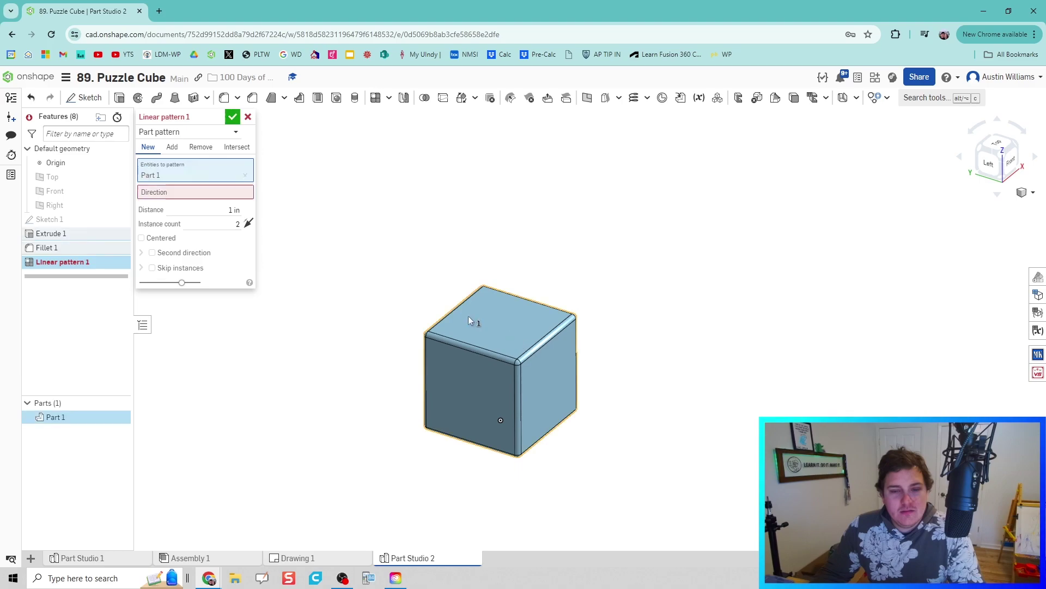
left_click(545, 336)
scroll(545, 335, "up", 5)
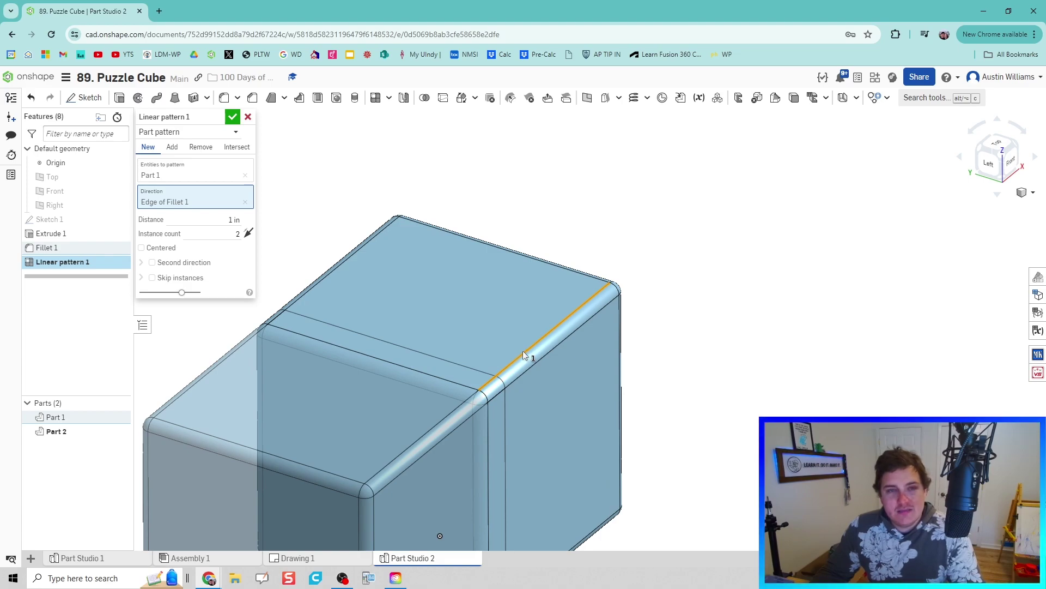
left_click(237, 234)
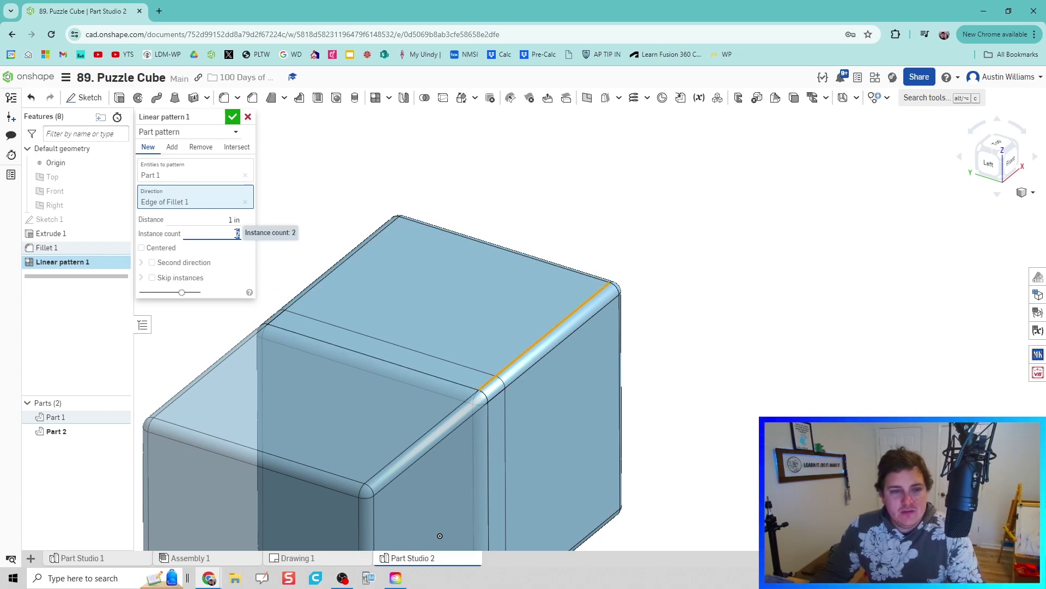
left_click(228, 219)
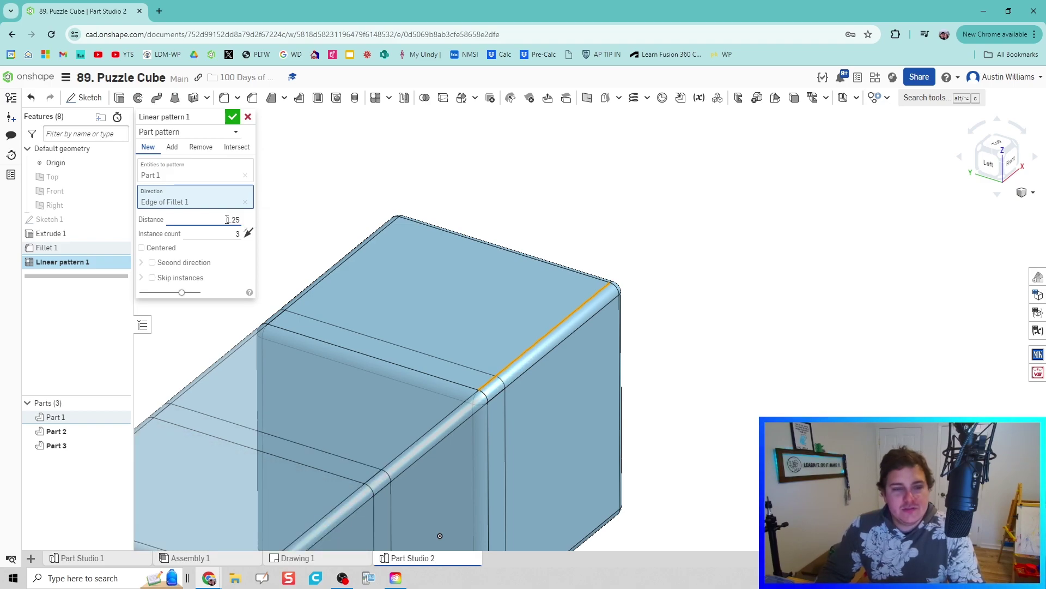
type("1.25")
scroll(276, 326, "up", 3)
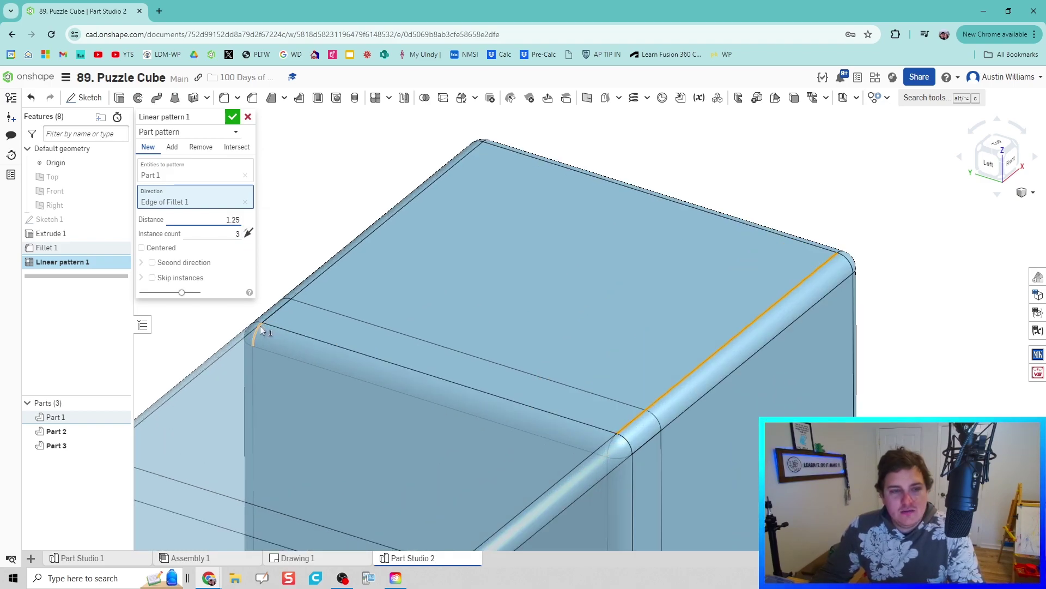
scroll(260, 325, "down", 5)
middle_click_drag(260, 325, 438, 272)
key("Return")
scroll(393, 311, "down", 2)
scroll(392, 311, "up", 3)
scroll(437, 276, "down", 1)
scroll(404, 282, "up", 1)
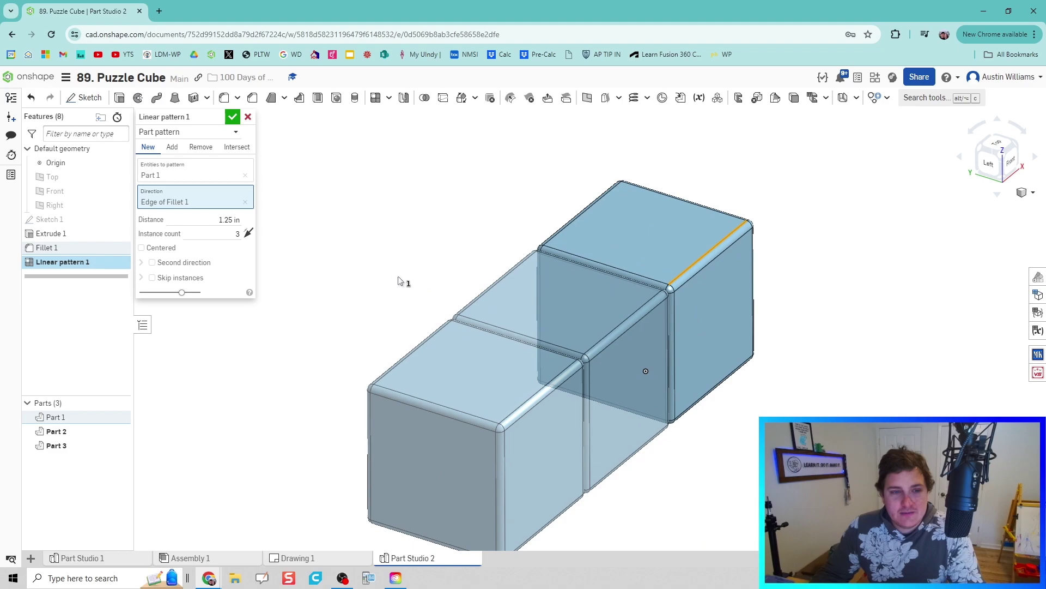
scroll(381, 288, "down", 1)
scroll(430, 283, "up", 1)
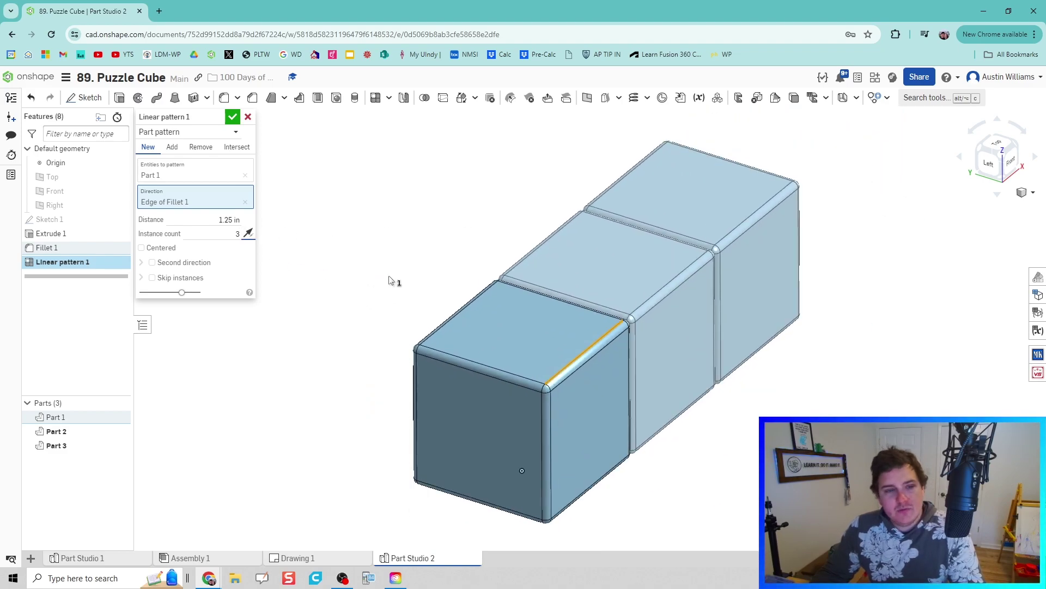
middle_click_drag(390, 279, 381, 294)
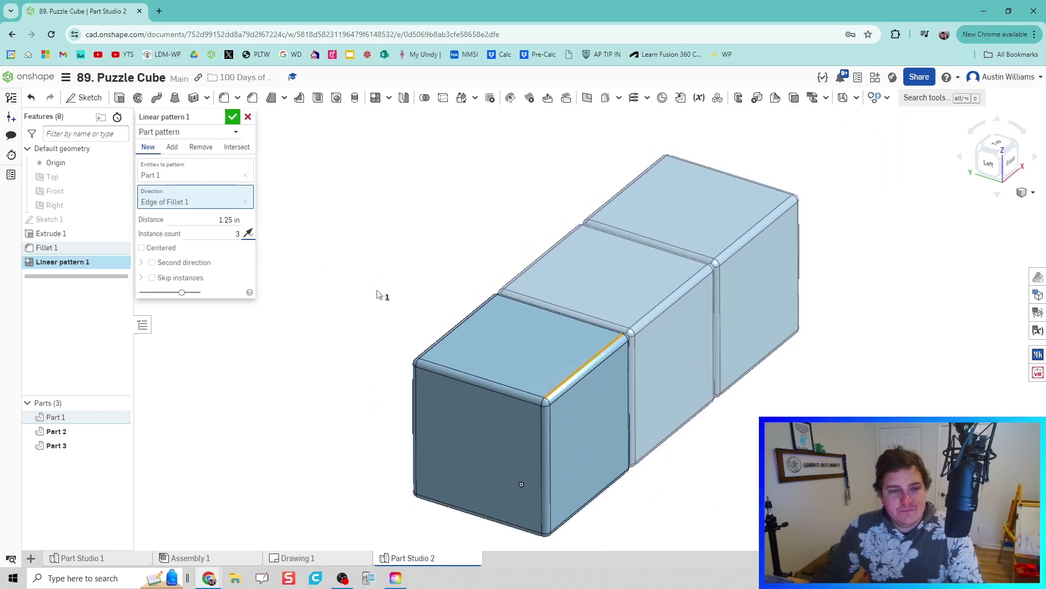
Step: Add a second direction along the front top edge with 1.25 in spacing and 3 instances
left_click(152, 262)
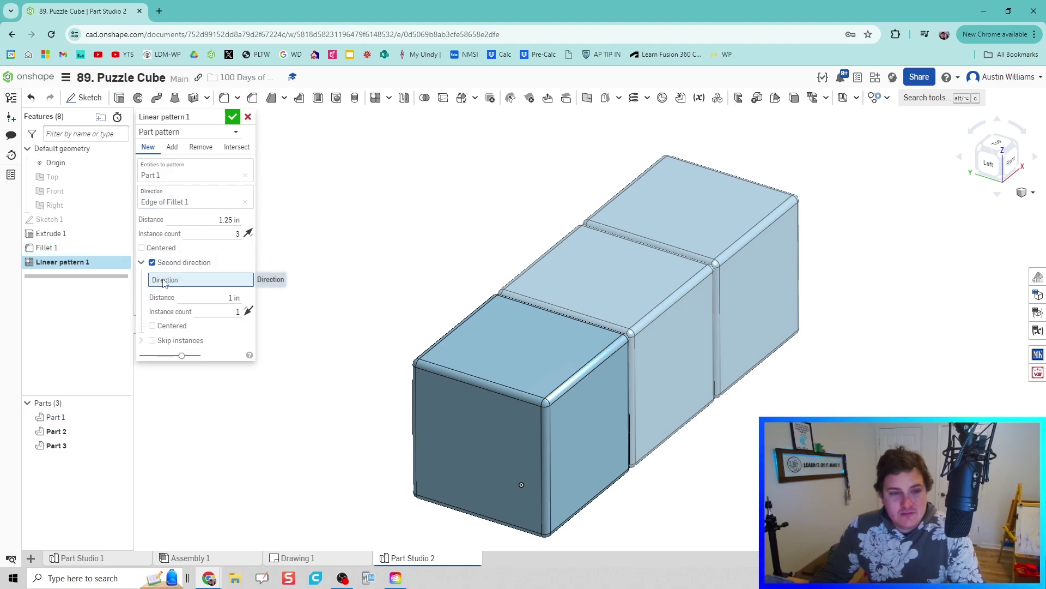
left_click(467, 375)
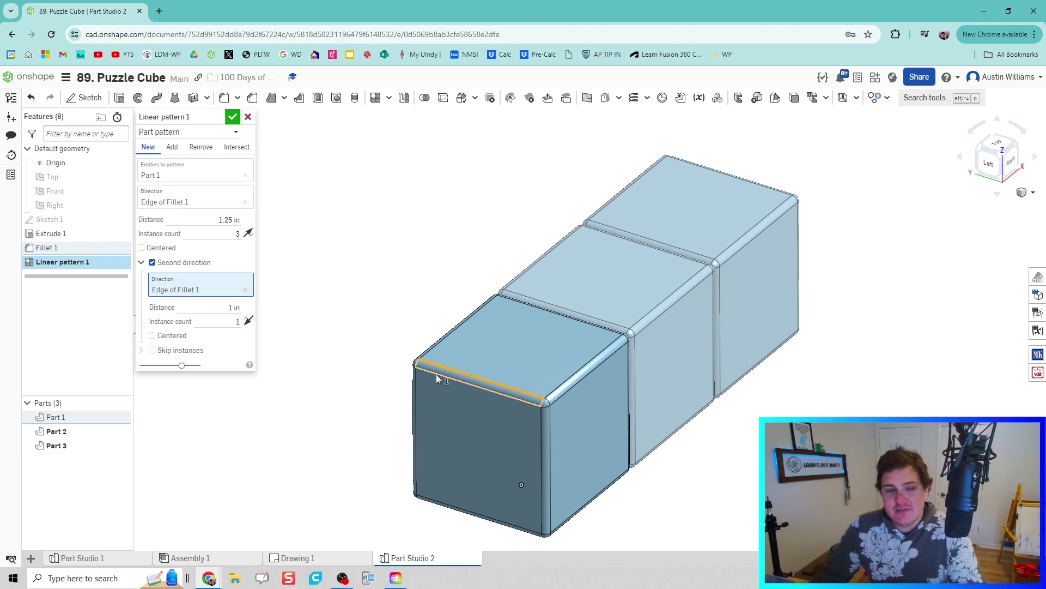
left_click(212, 308)
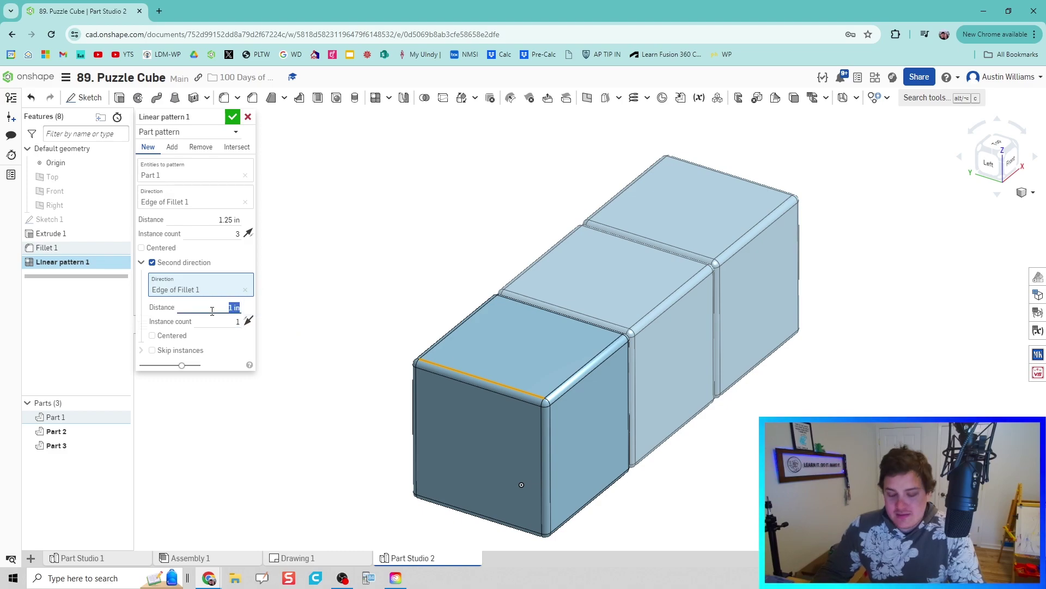
type("1.25")
key("Return")
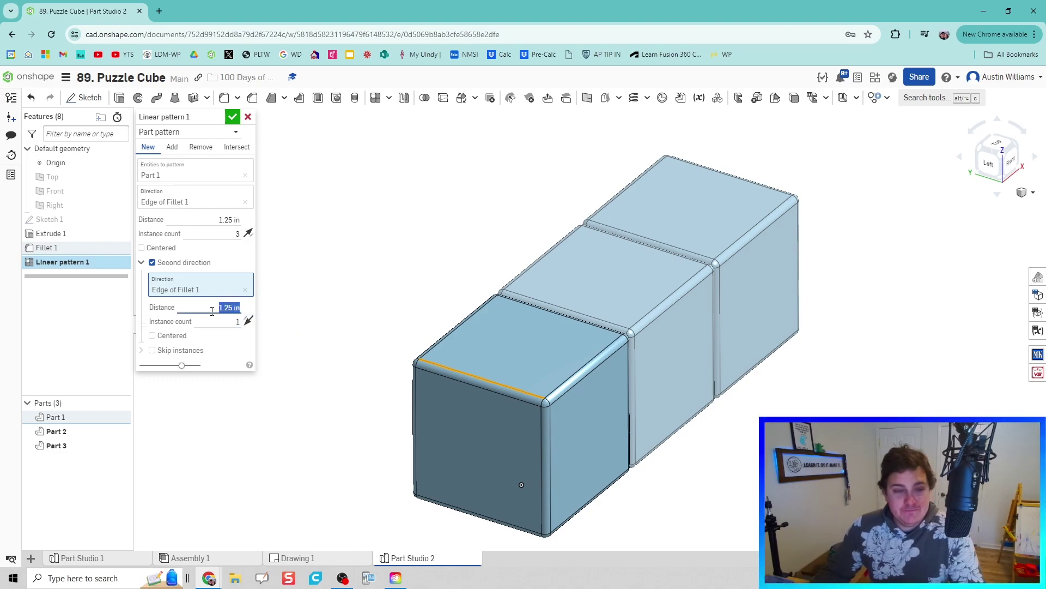
left_click(228, 321)
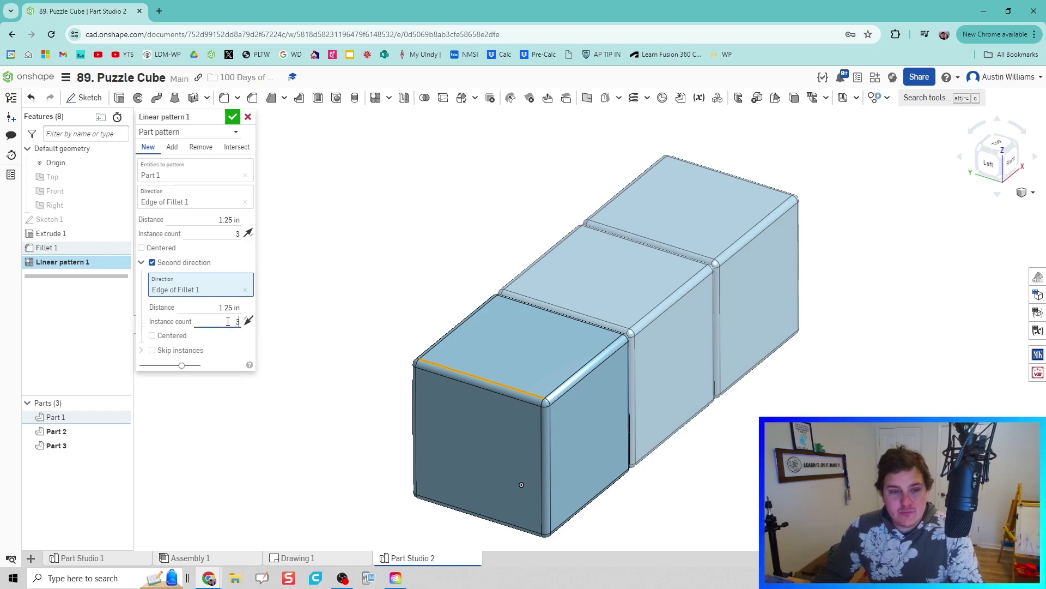
type("3")
key("Return")
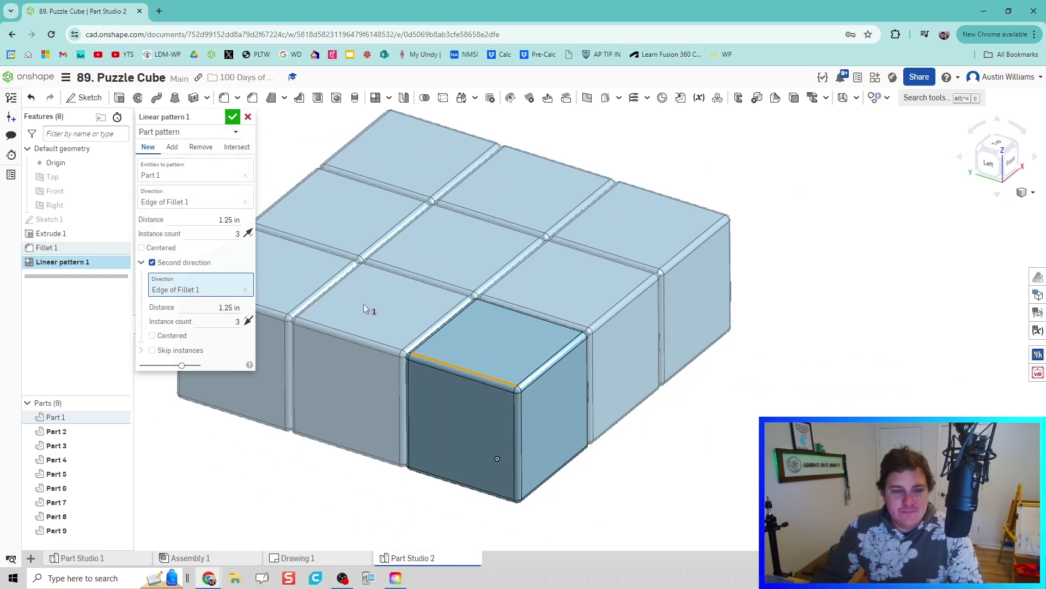
middle_click_drag(364, 306, 437, 349)
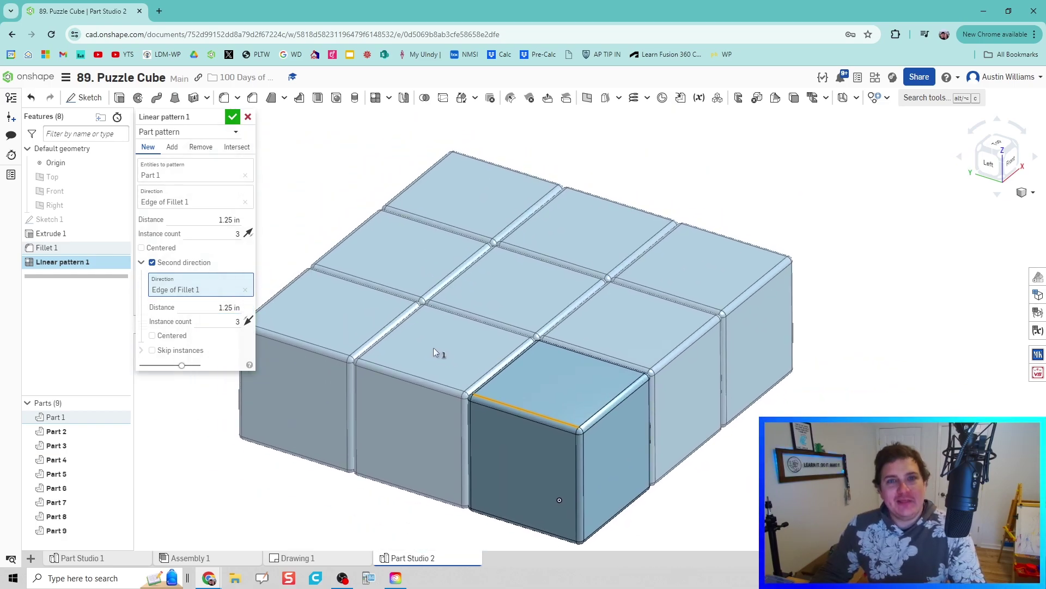
Step: Accept the 3×3 layer and select all nine parts for a second linear pattern
left_click(233, 117)
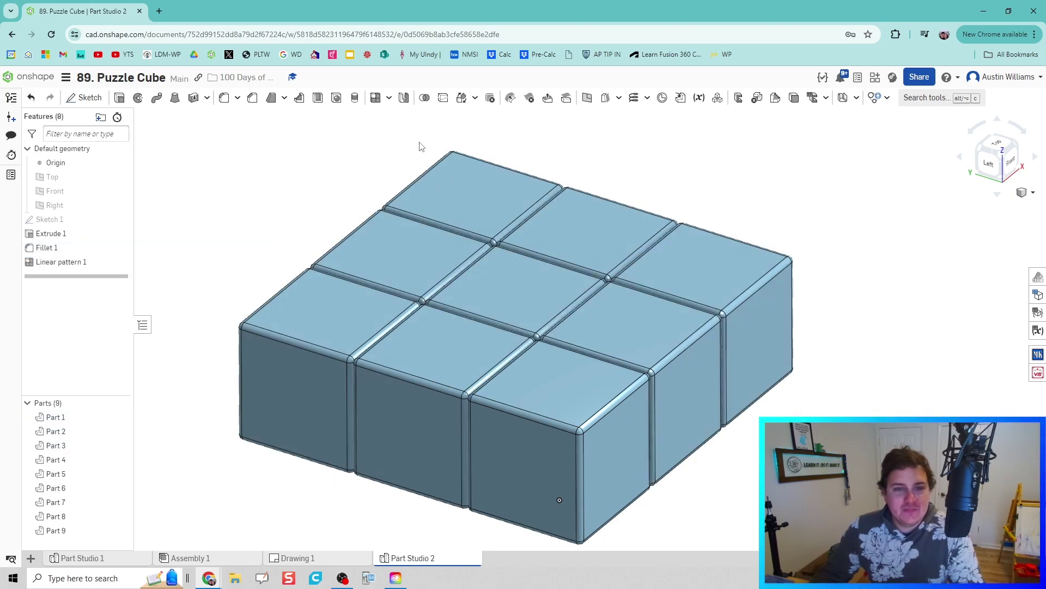
scroll(449, 273, "down", 3)
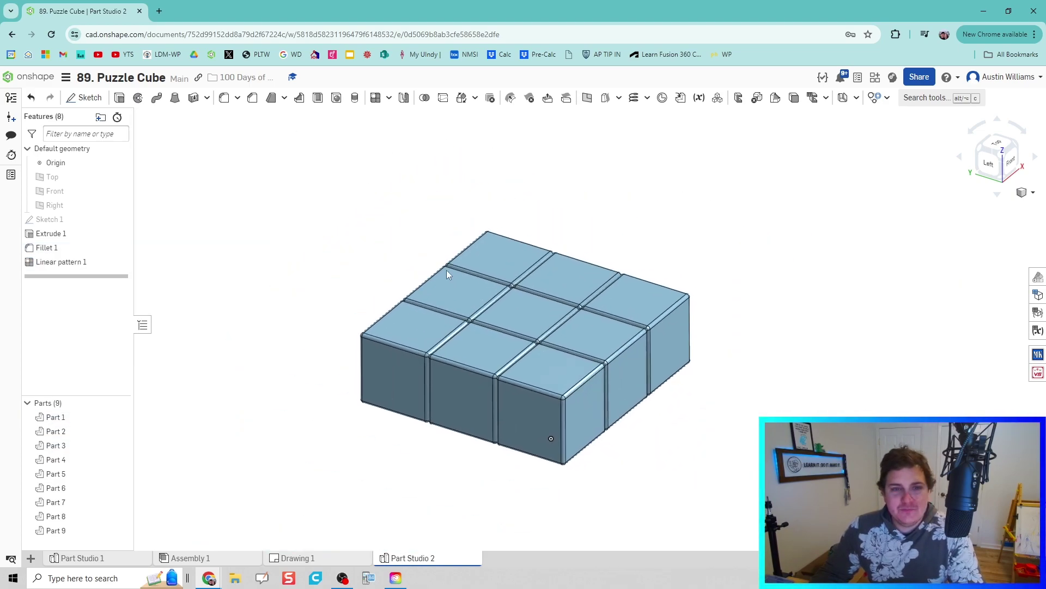
middle_click_drag(448, 273, 442, 308)
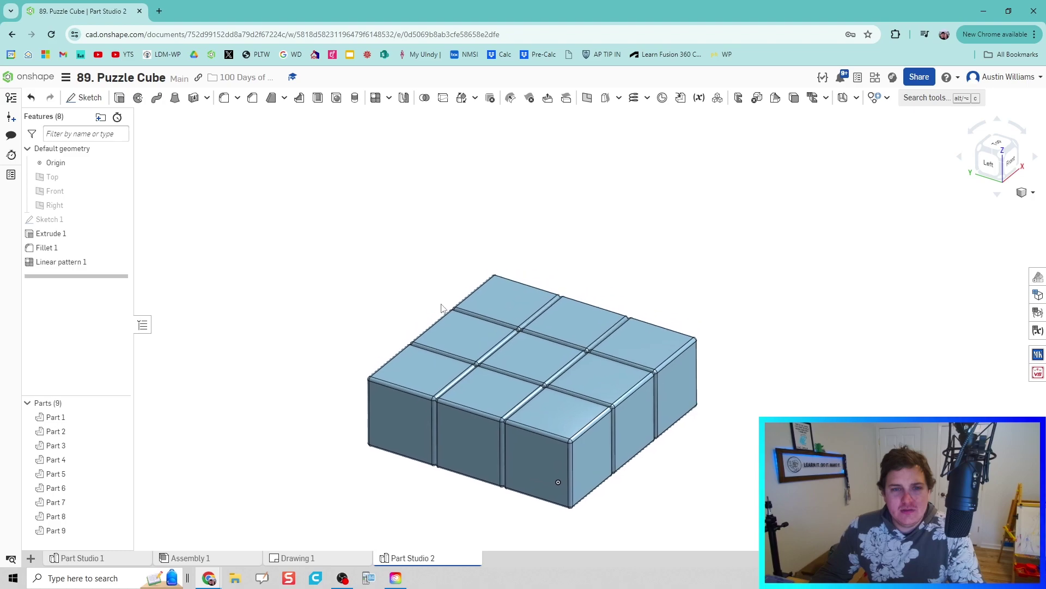
left_click(376, 98)
left_click(584, 319)
left_click(613, 387)
left_click(569, 376)
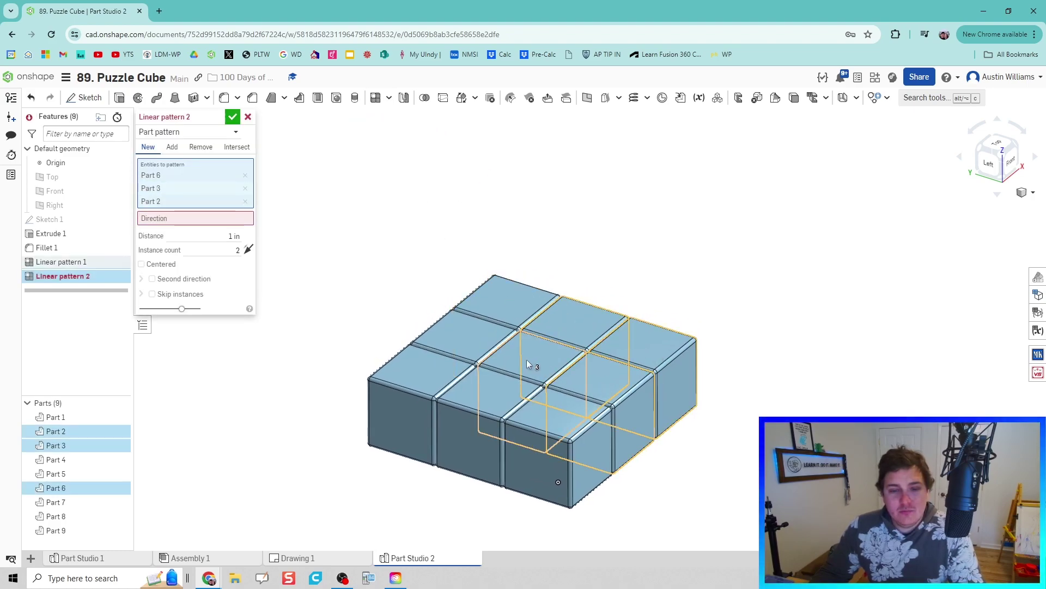
left_click(527, 358)
left_click(480, 329)
left_click(460, 355)
left_click(483, 410)
left_click(563, 437)
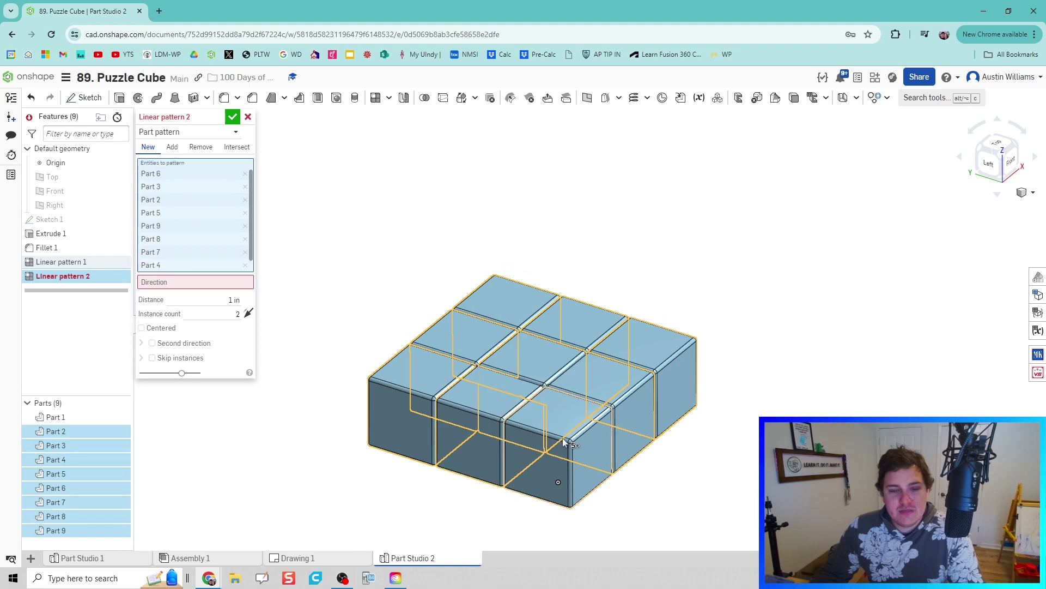
left_click(406, 376)
key("f")
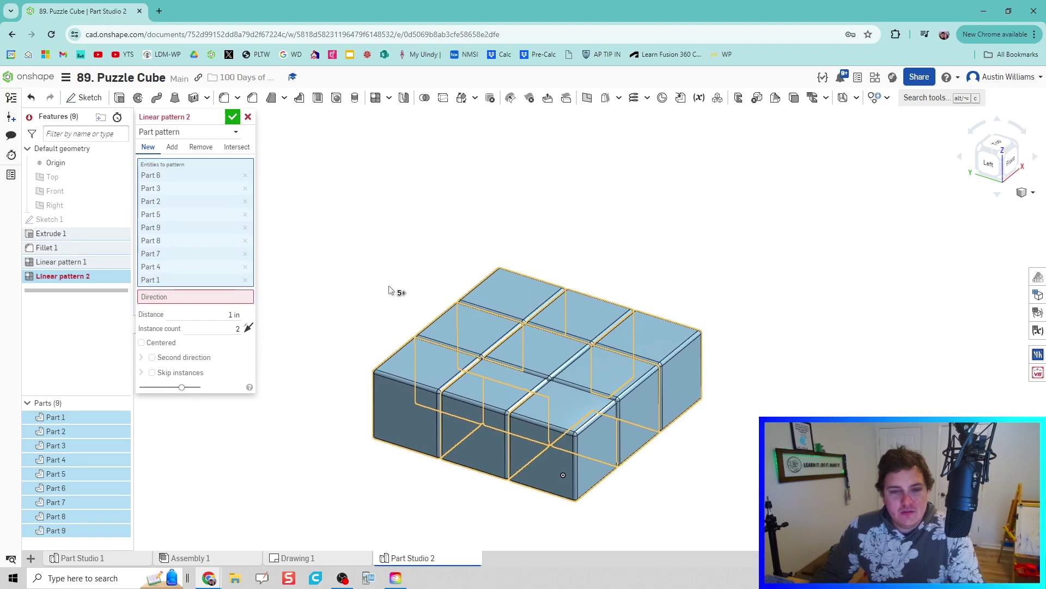
Step: Stack the layer upward along the vertical edge, 1.25 in apart, 3 instances
left_click(240, 297)
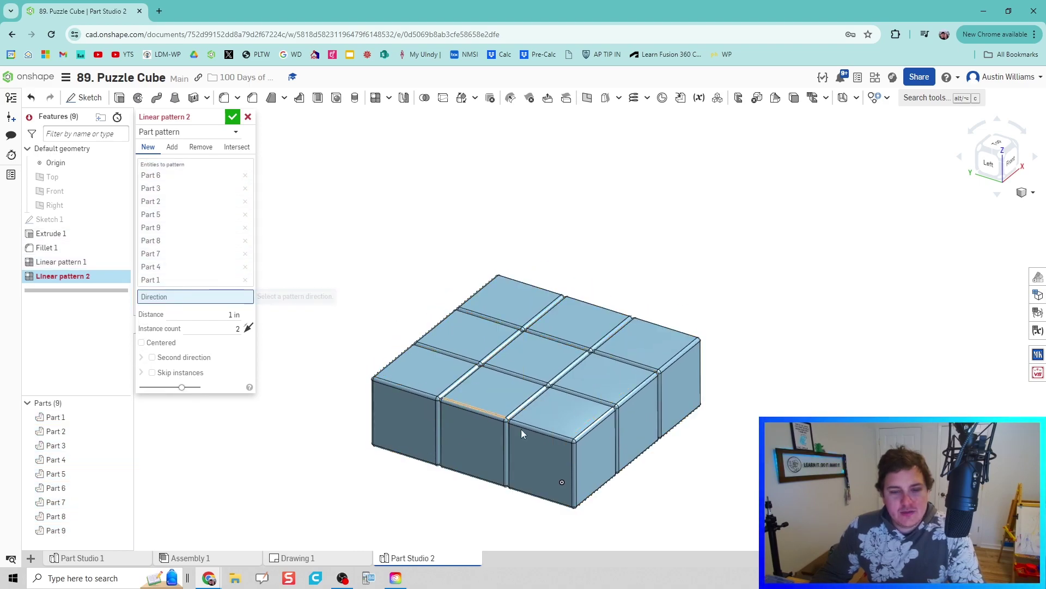
left_click(571, 472)
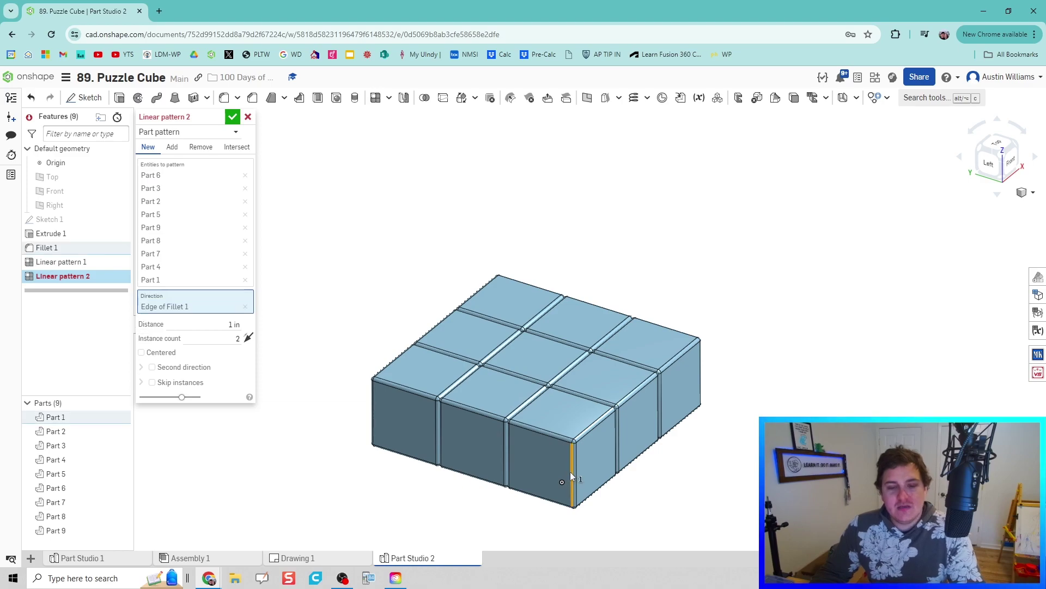
left_click(249, 339)
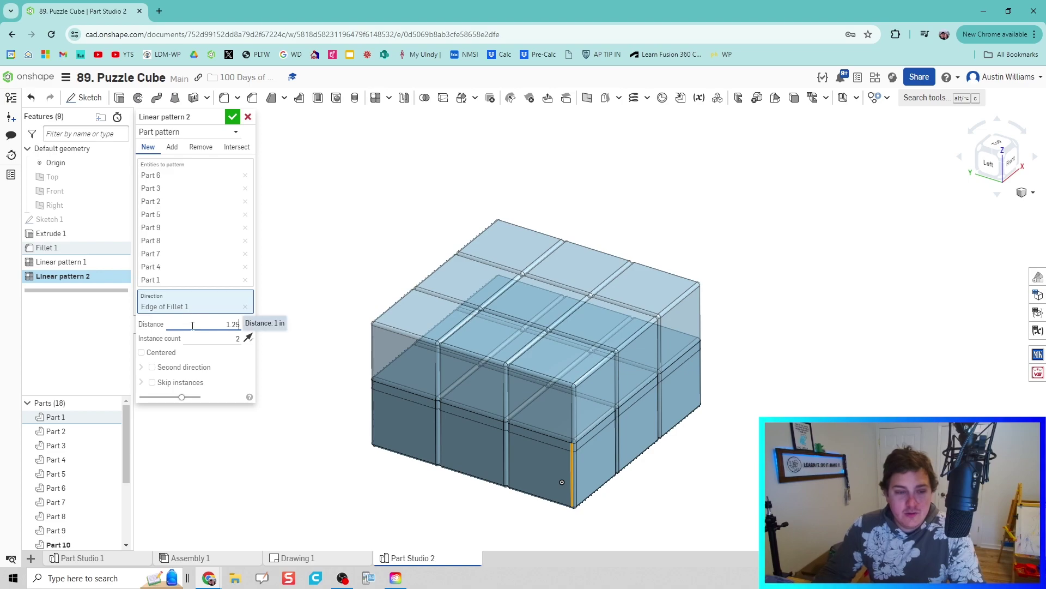
left_click(214, 339)
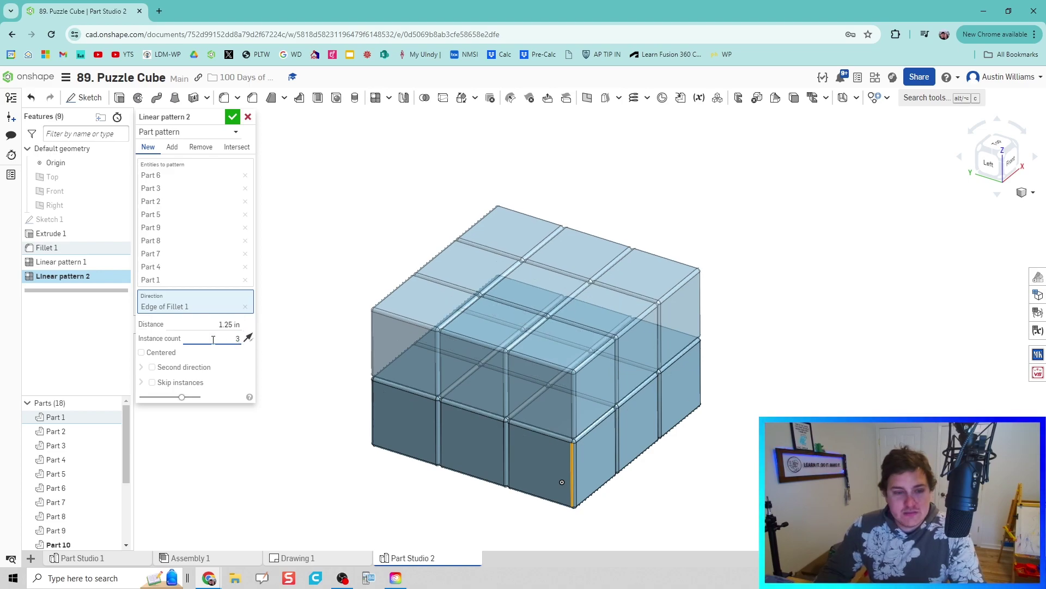
type("3")
key("Return")
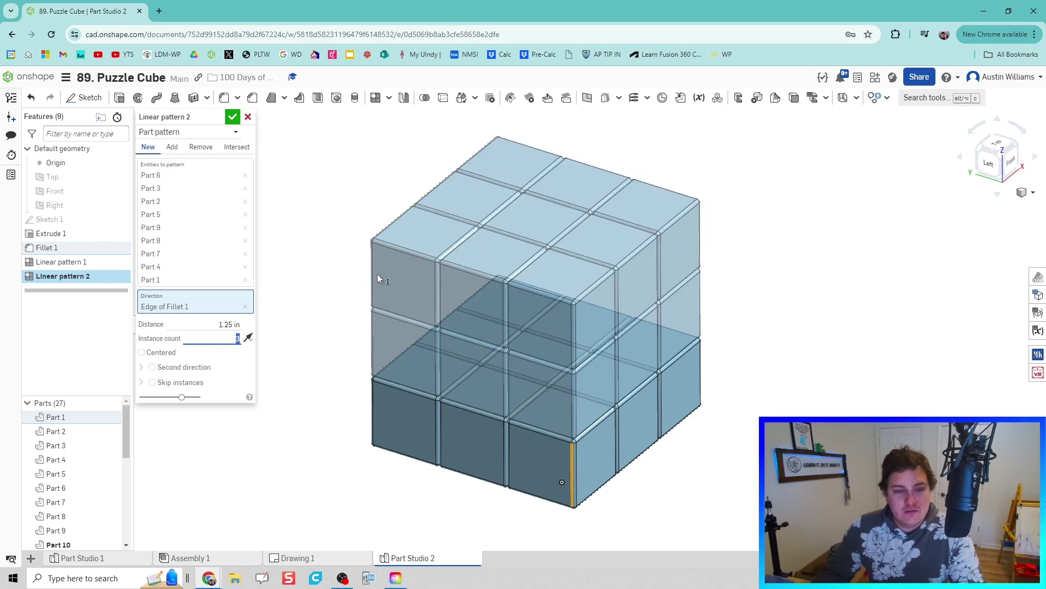
left_click(233, 116)
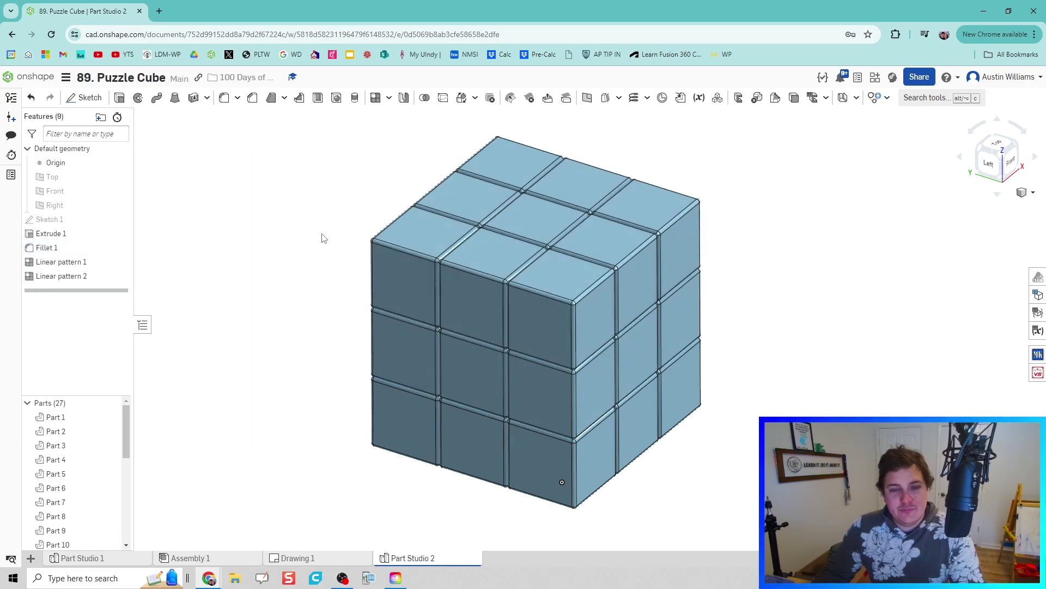
middle_click_drag(323, 236, 376, 294)
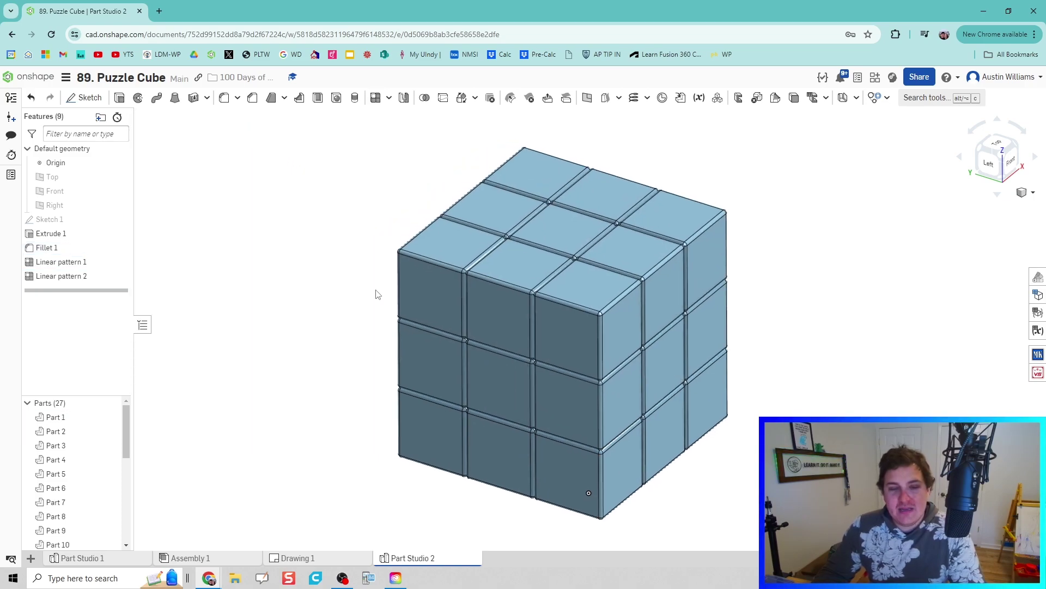
Step: Union Parts 19, 20, 11, 12 and 3 with a Boolean feature
left_click(432, 102)
middle_click_drag(411, 161, 445, 158)
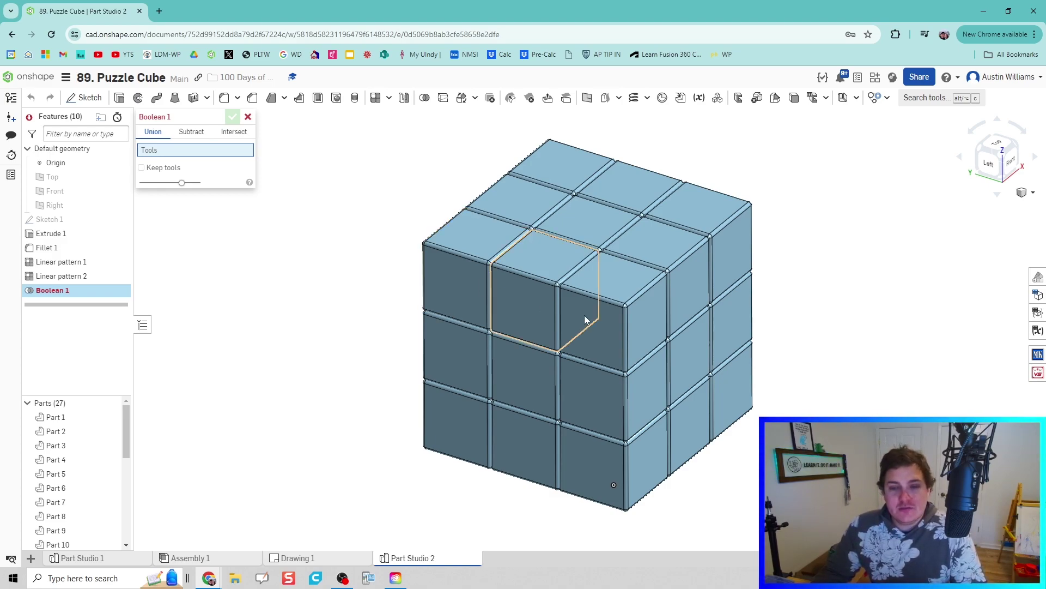
left_click(627, 321)
left_click(693, 290)
left_click(689, 345)
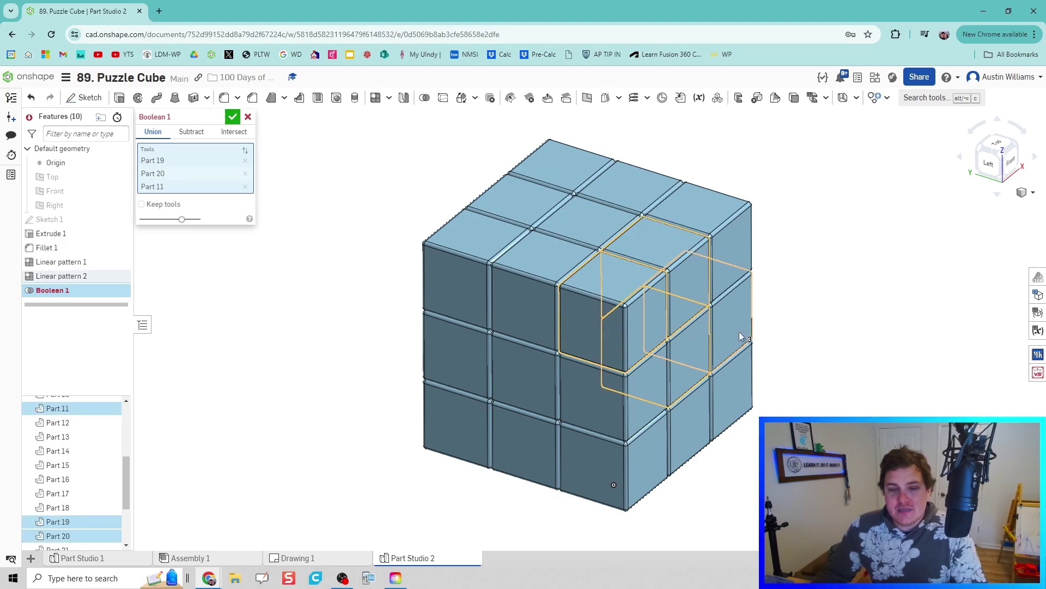
left_click(739, 331)
left_click(740, 385)
middle_click_drag(826, 407, 821, 418)
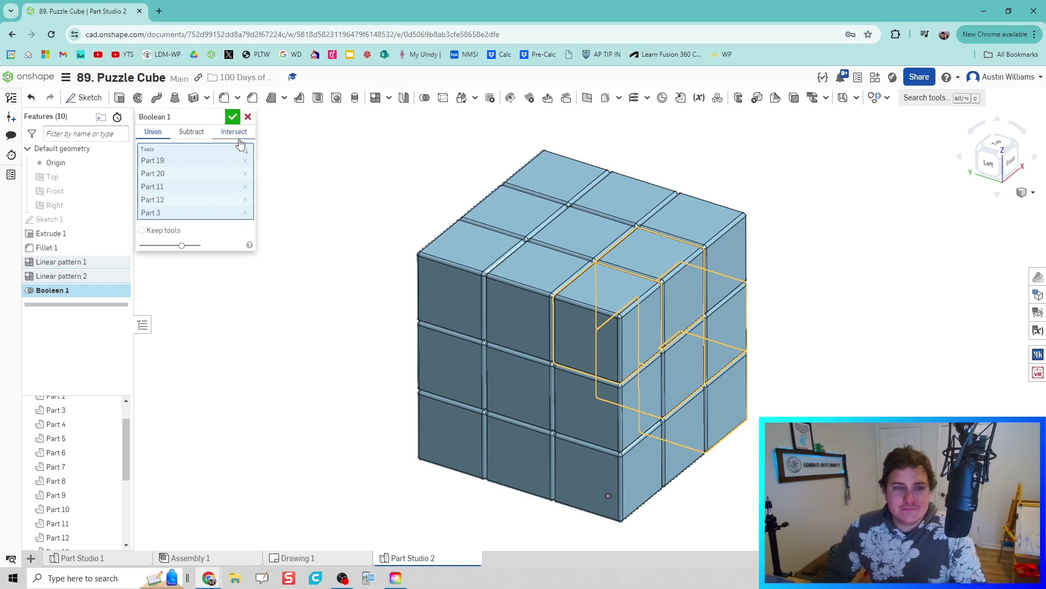
left_click(231, 117)
Step: Identify the fused piece as Part 16 and rename it 'Purple Block'
left_click(646, 342)
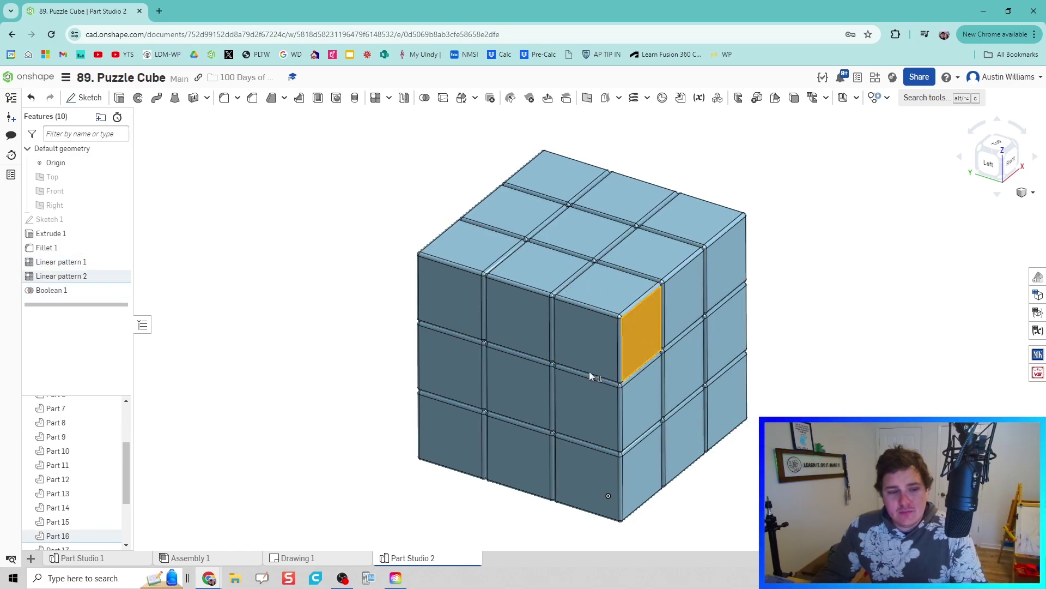
scroll(234, 432, "down", 3)
scroll(423, 420, "up", 3)
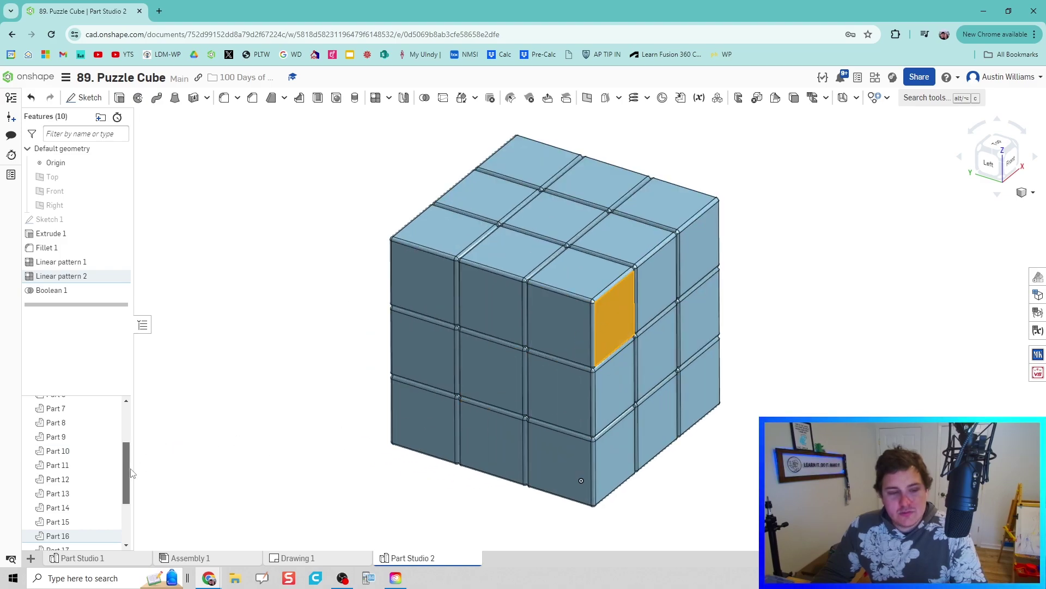
scroll(131, 474, "down", 3)
left_click(111, 455)
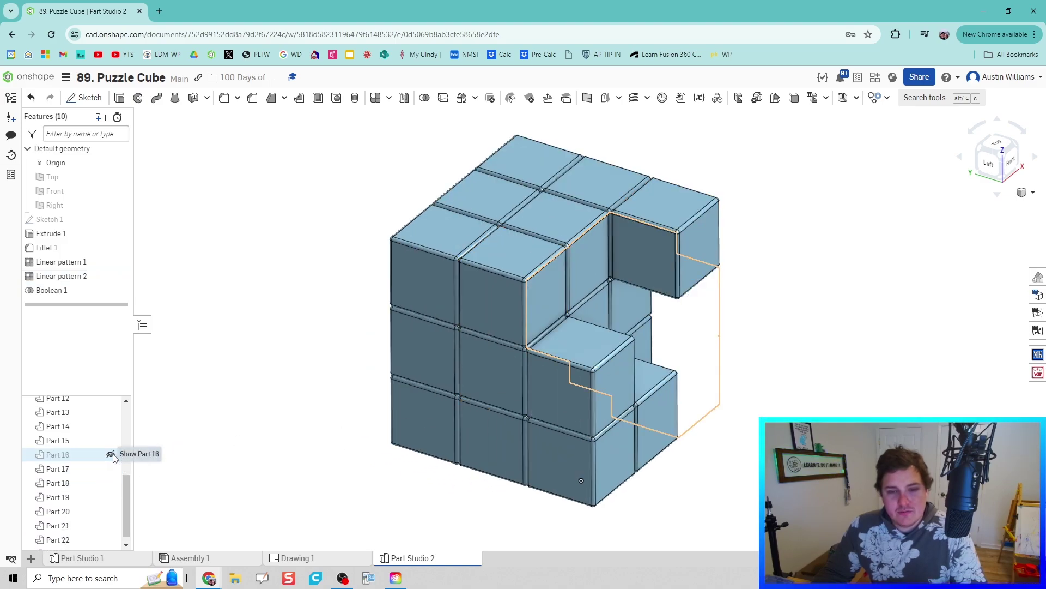
left_click(110, 454)
left_click(111, 454)
left_click(110, 454)
right_click(89, 456)
left_click(132, 261)
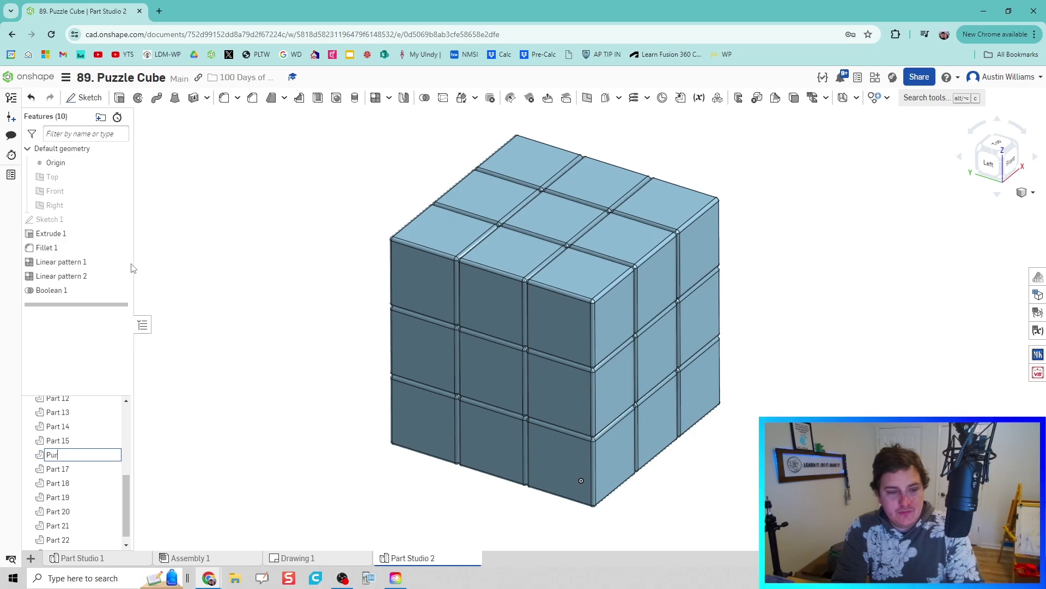
type("Purple Block")
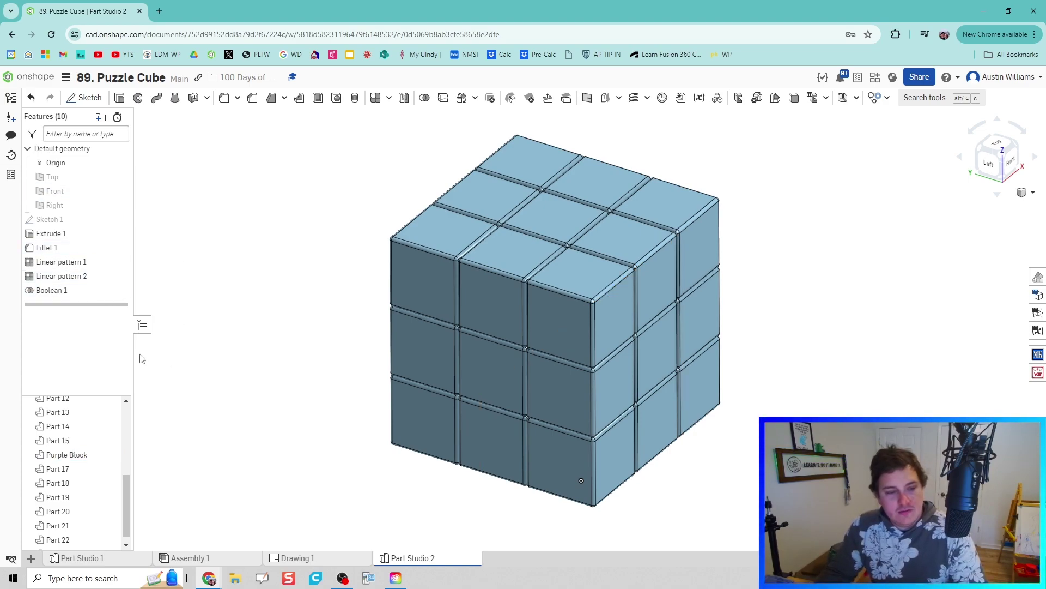
Step: Give Purple Block a dark purple appearance and hide it
right_click(109, 454)
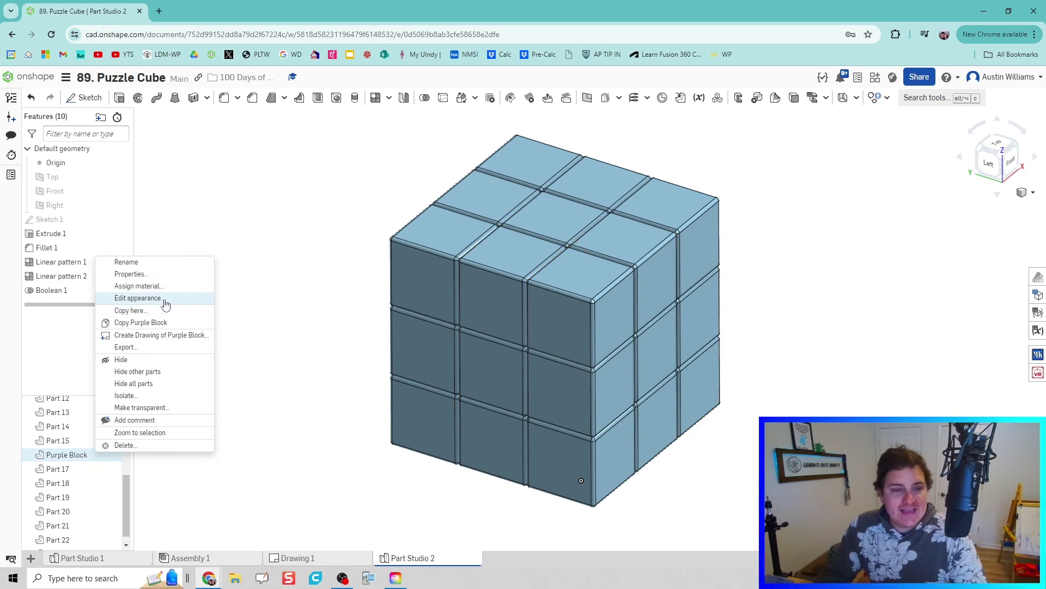
left_click(137, 298)
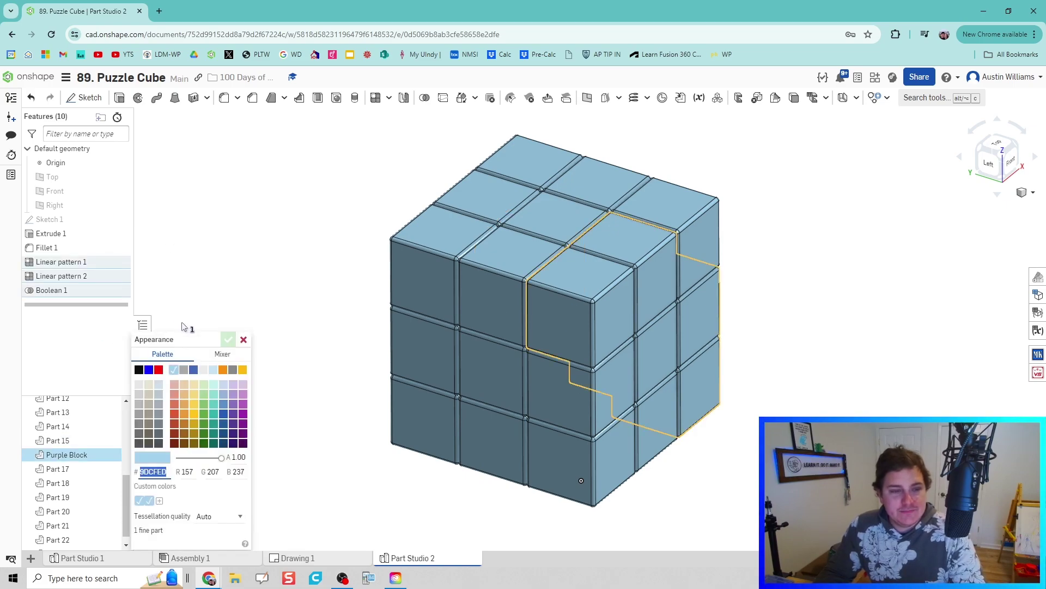
left_click(243, 438)
left_click(228, 339)
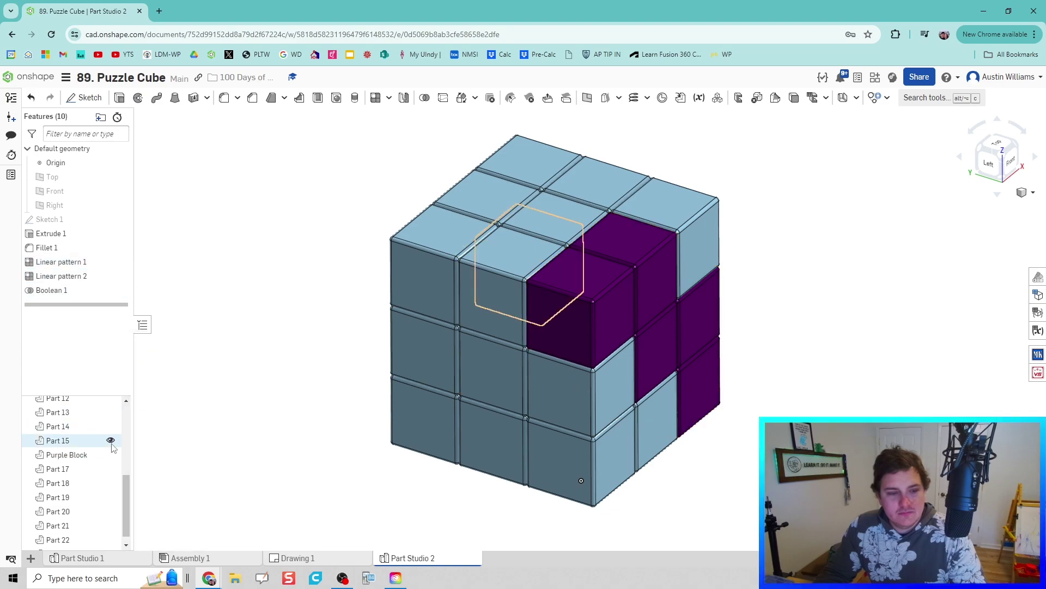
left_click(111, 454)
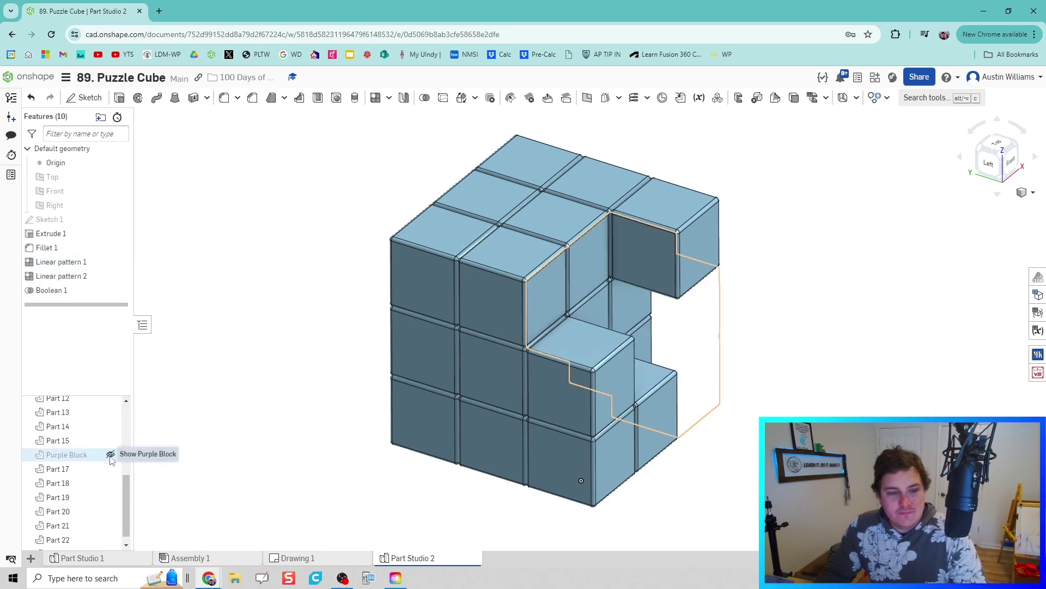
left_click(111, 455)
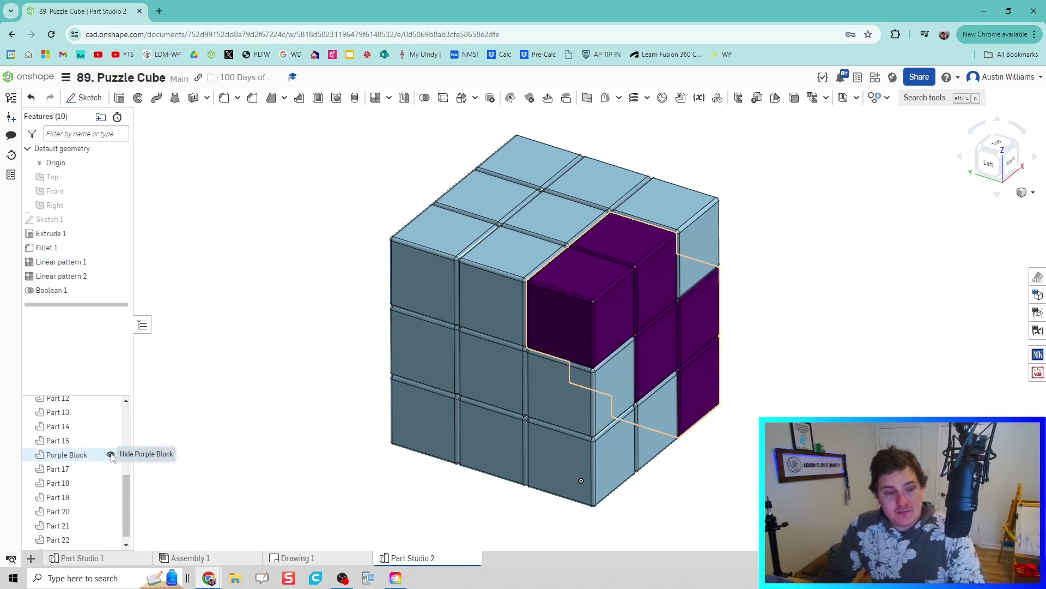
left_click(110, 455)
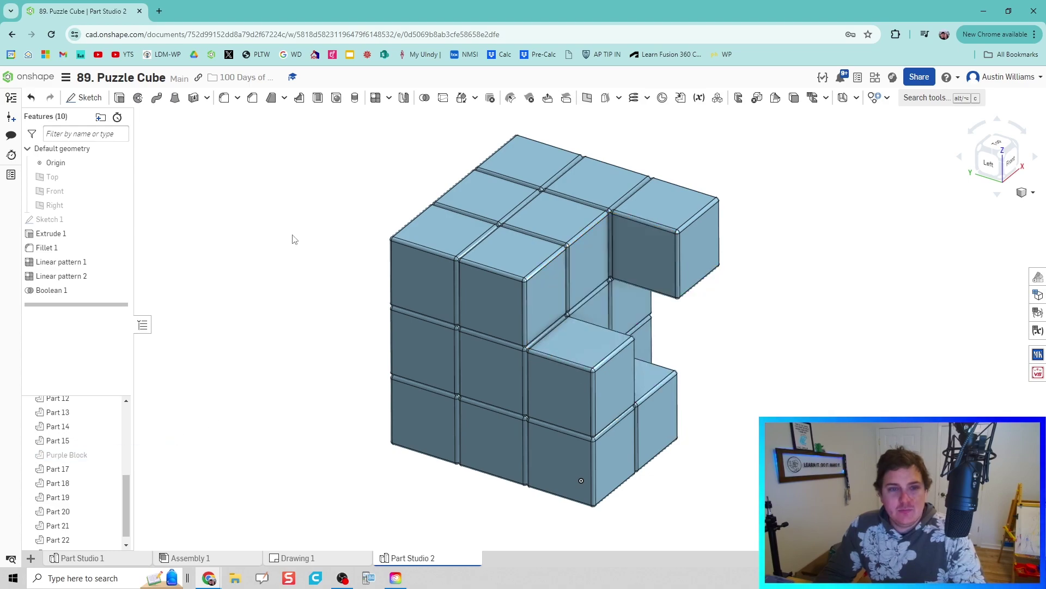
Step: Fuse Parts 23, 20, 17, 19 and 18 into one piece with a second Boolean union
left_click(424, 98)
left_click(588, 180)
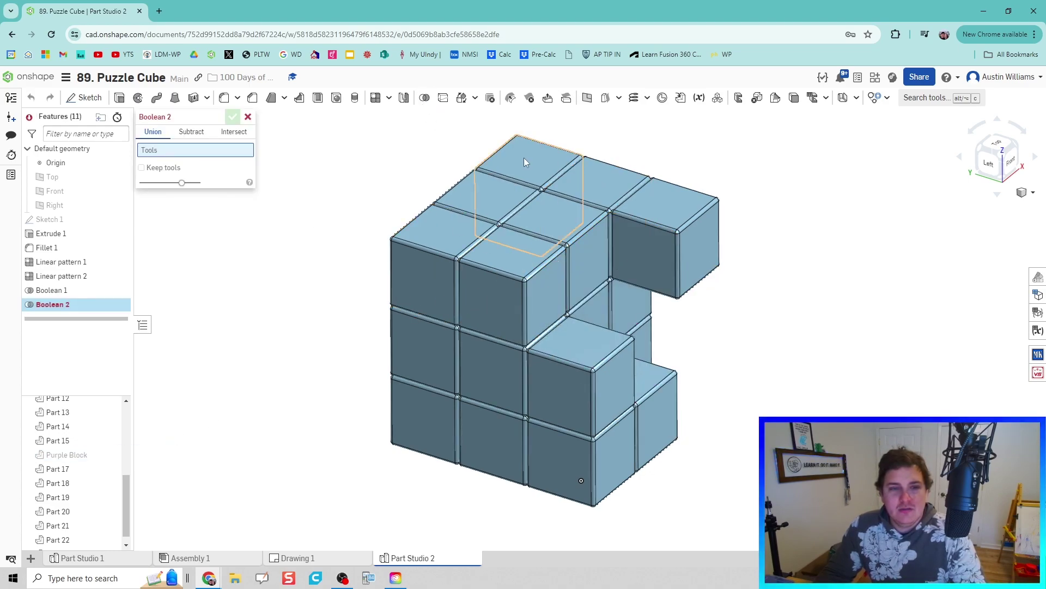
left_click(662, 208)
left_click(590, 212)
left_click(551, 251)
left_click(515, 288)
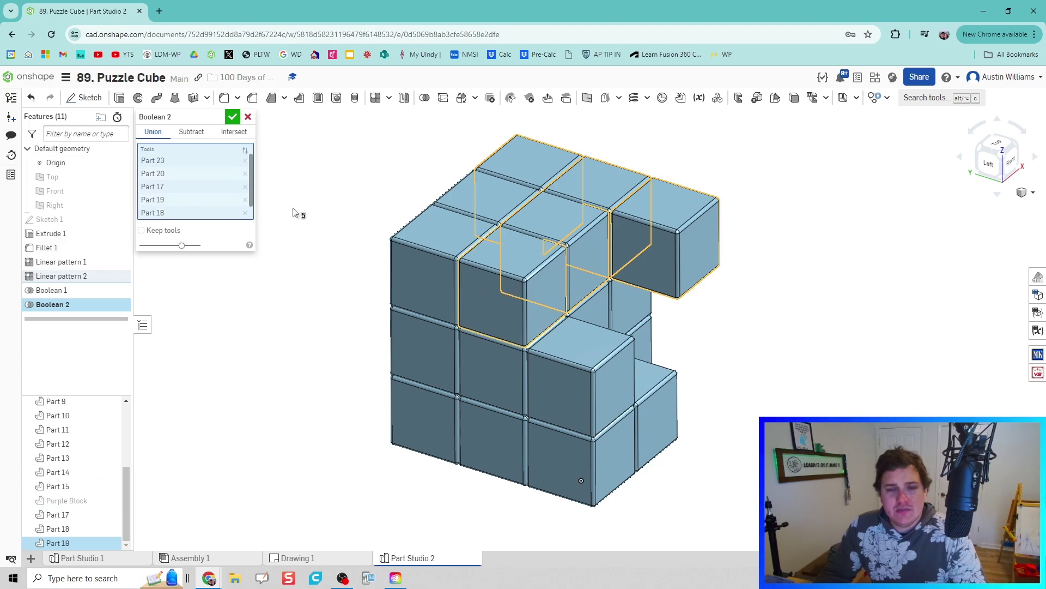
left_click(232, 118)
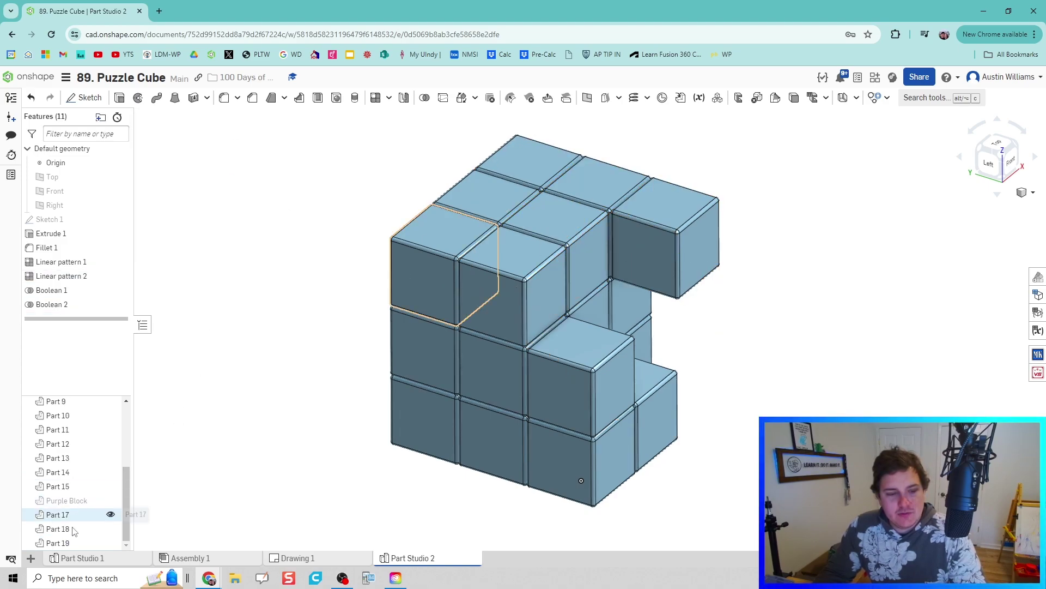
Step: Rename the fused Part 19 to Red Block
left_click(564, 209)
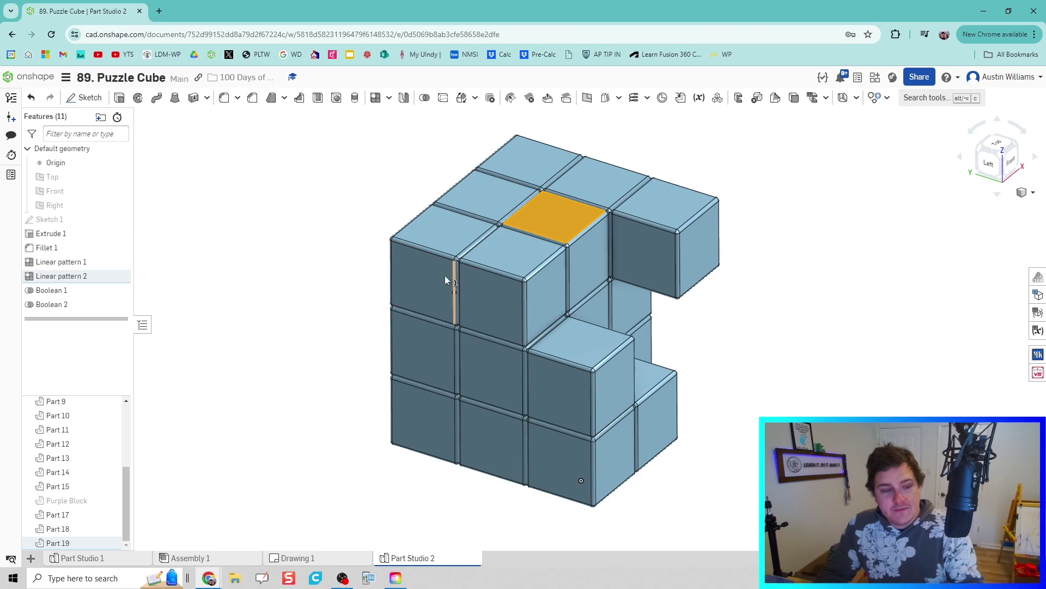
right_click(85, 542)
left_click(119, 344)
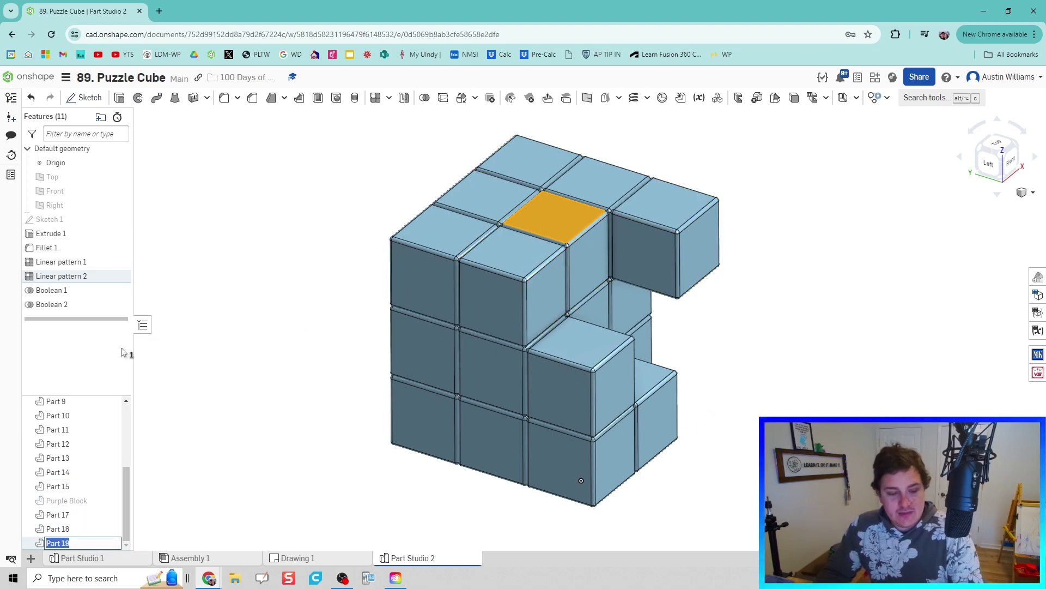
key("BackSpace")
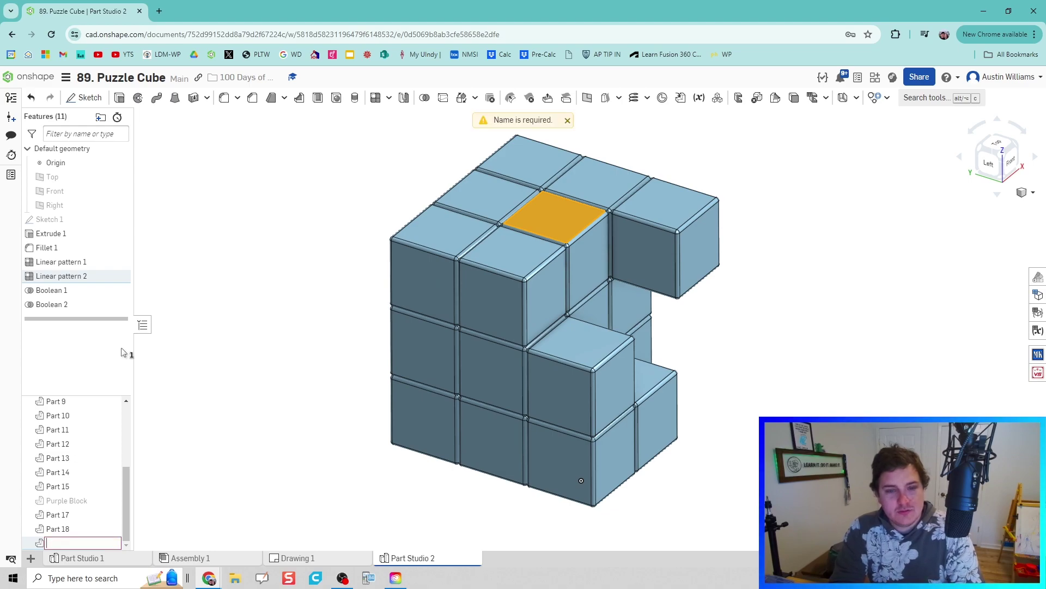
type("Red Block")
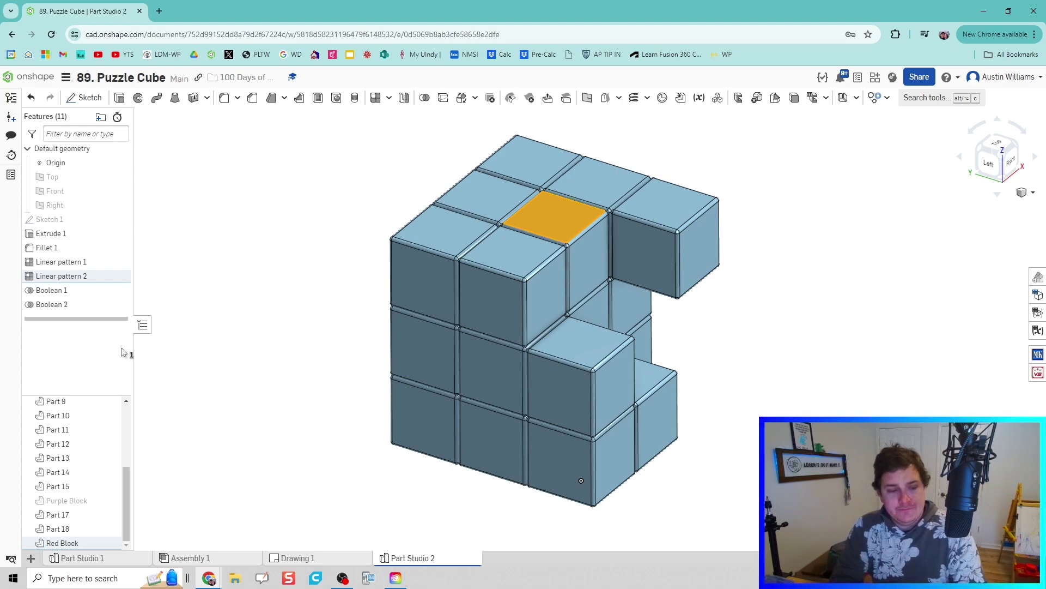
Step: Give Red Block a red appearance and hide it
right_click(70, 542)
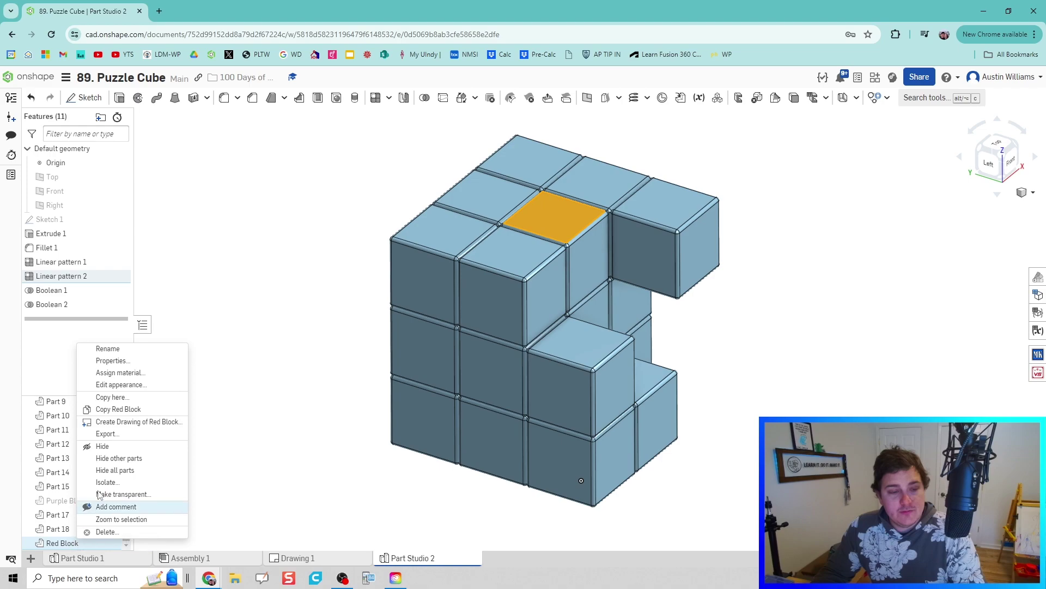
left_click(150, 388)
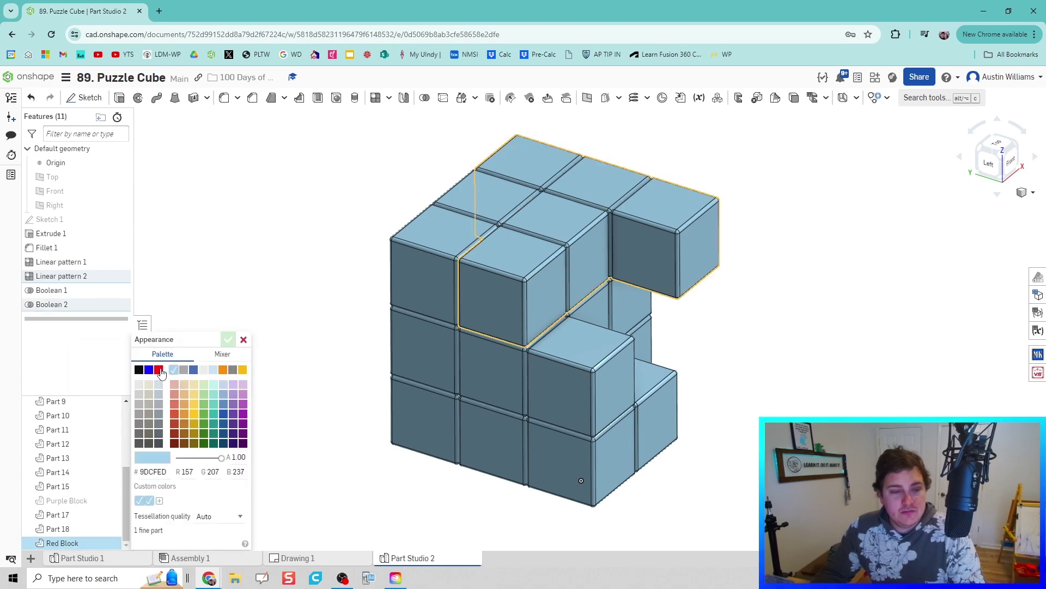
left_click(159, 369)
left_click(228, 339)
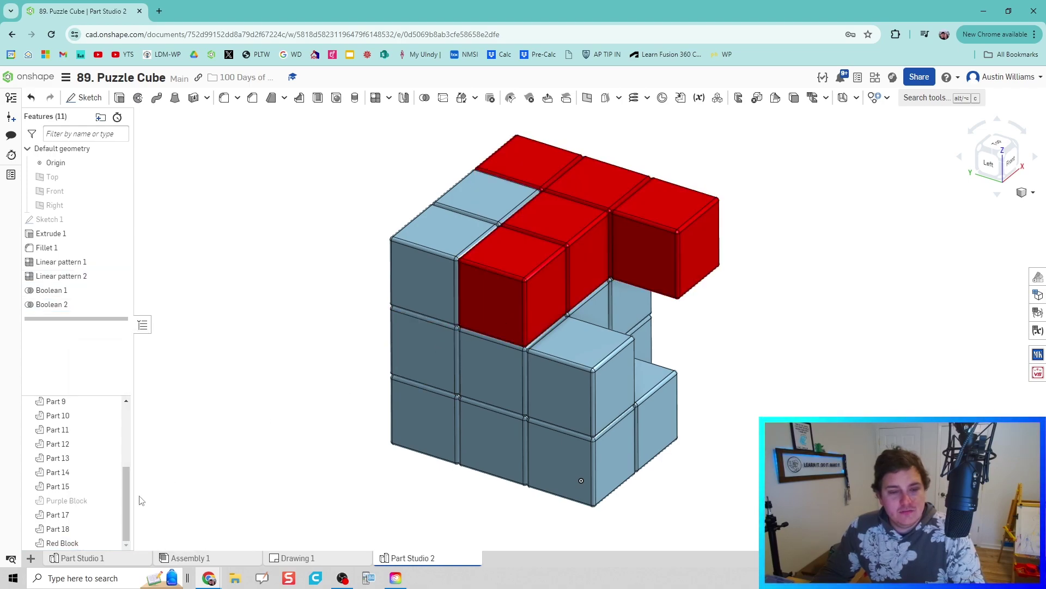
left_click(114, 543)
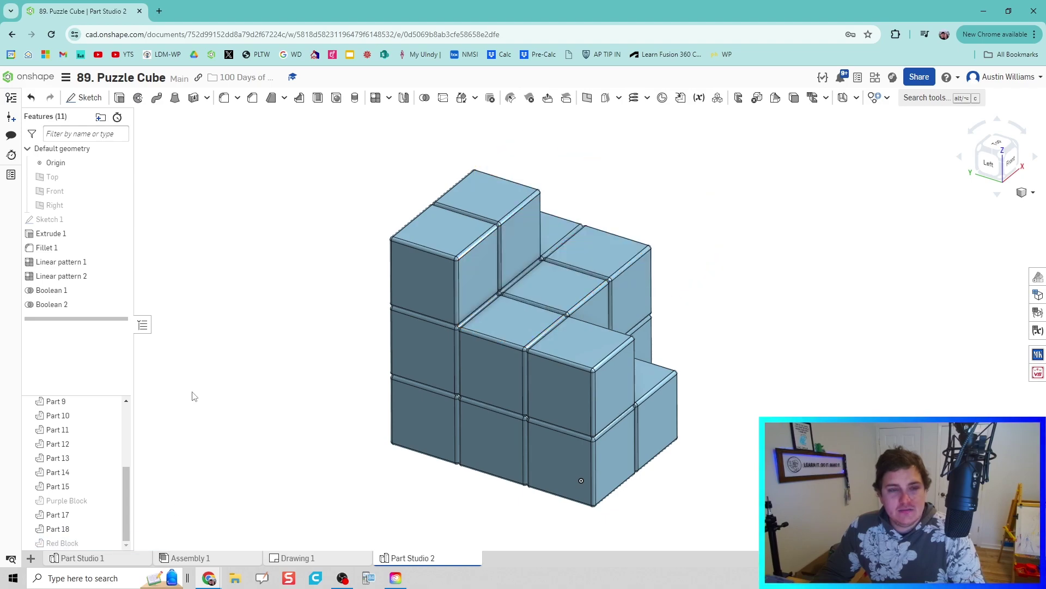
Step: Start Boolean 3 with Parts 17, 18, 14, 13, 6 and 7 selected, leaving Part 15 out
left_click(424, 99)
right_click_drag(269, 343, 387, 334)
left_click(491, 283)
left_click(434, 271)
left_click(421, 325)
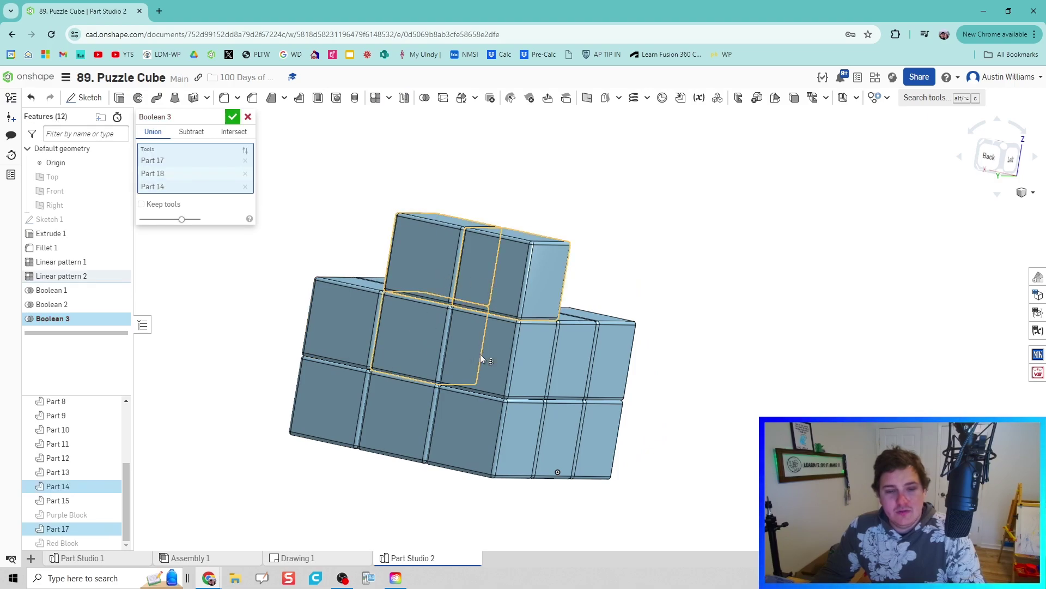
left_click(492, 355)
left_click(488, 437)
left_click(436, 444)
left_click(351, 334)
right_click_drag(348, 334, 359, 259)
left_click(359, 259)
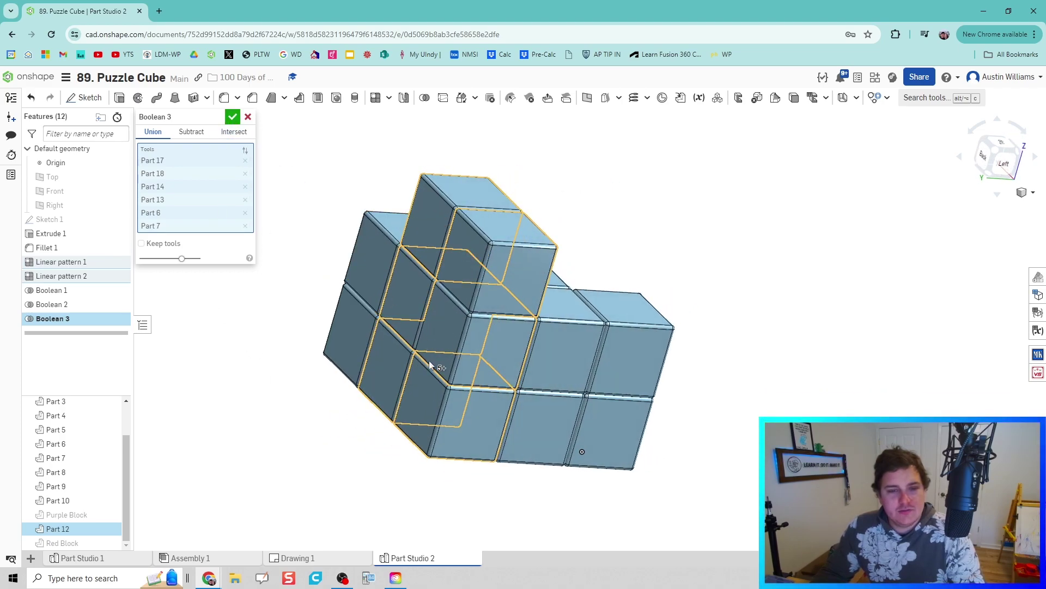
right_click_drag(430, 361, 386, 296)
Step: Add Part 11 and accept the third union
left_click(455, 300)
middle_click_drag(315, 306, 482, 272)
key("Return")
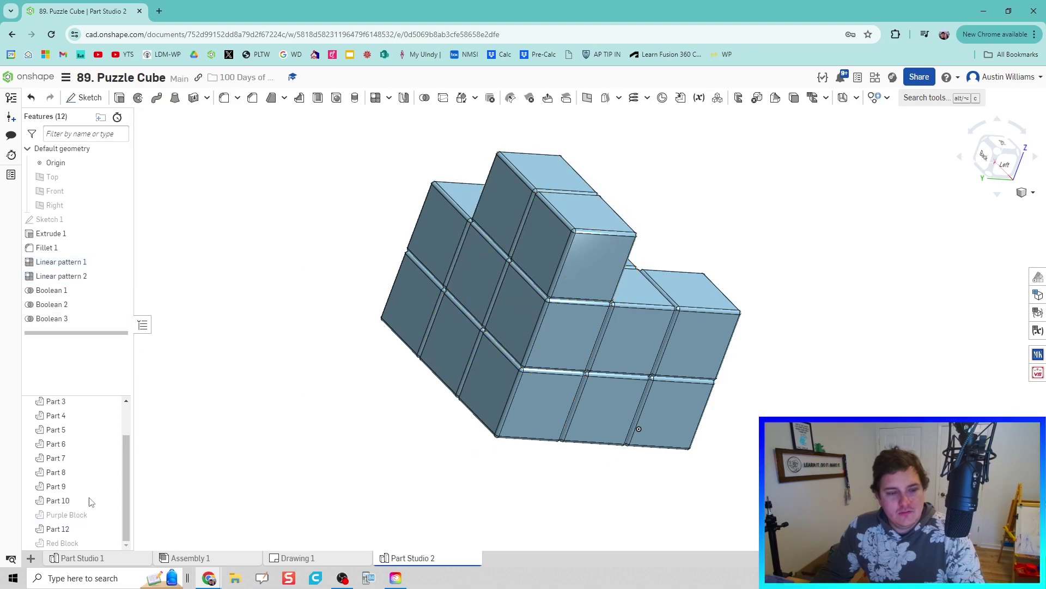
Step: Rename the fused Part 12 to Yellow Block
left_click(485, 291)
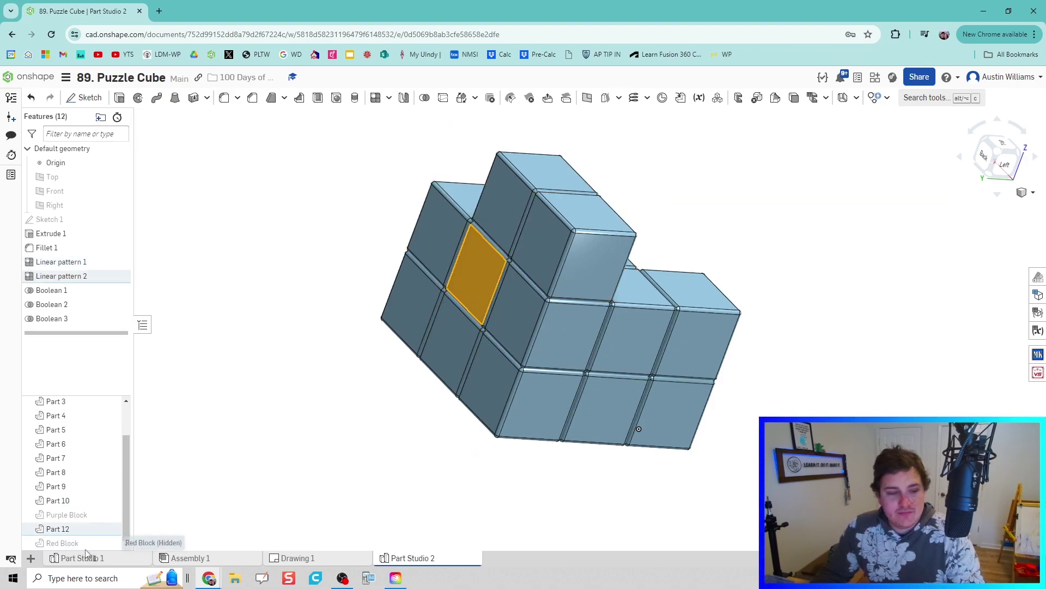
right_click(81, 530)
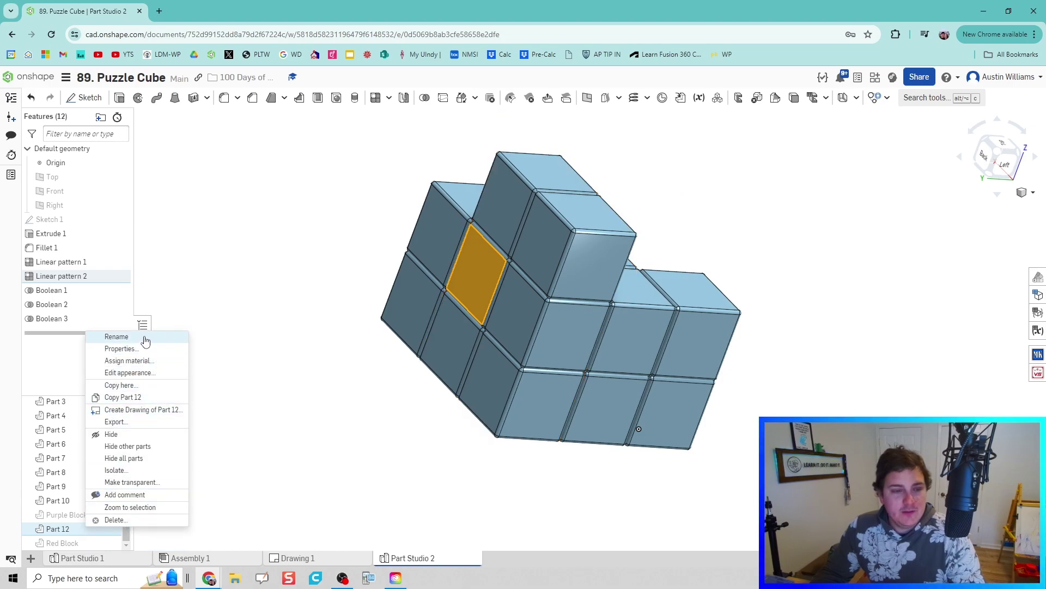
left_click(117, 337)
type("Yellow Block")
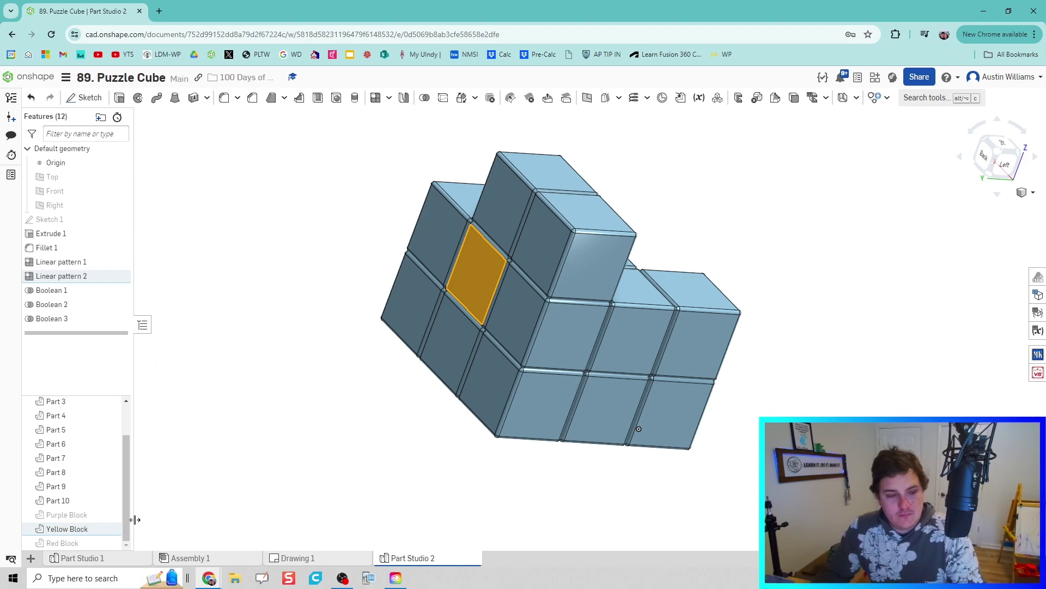
Step: Give Yellow Block a yellow appearance
right_click(112, 528)
left_click(169, 371)
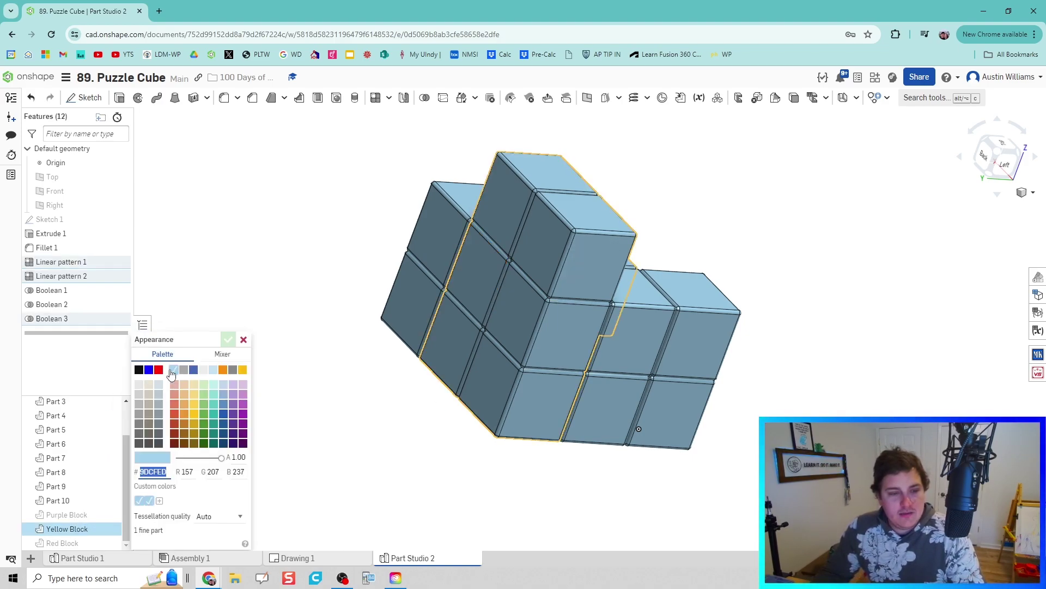
left_click(193, 413)
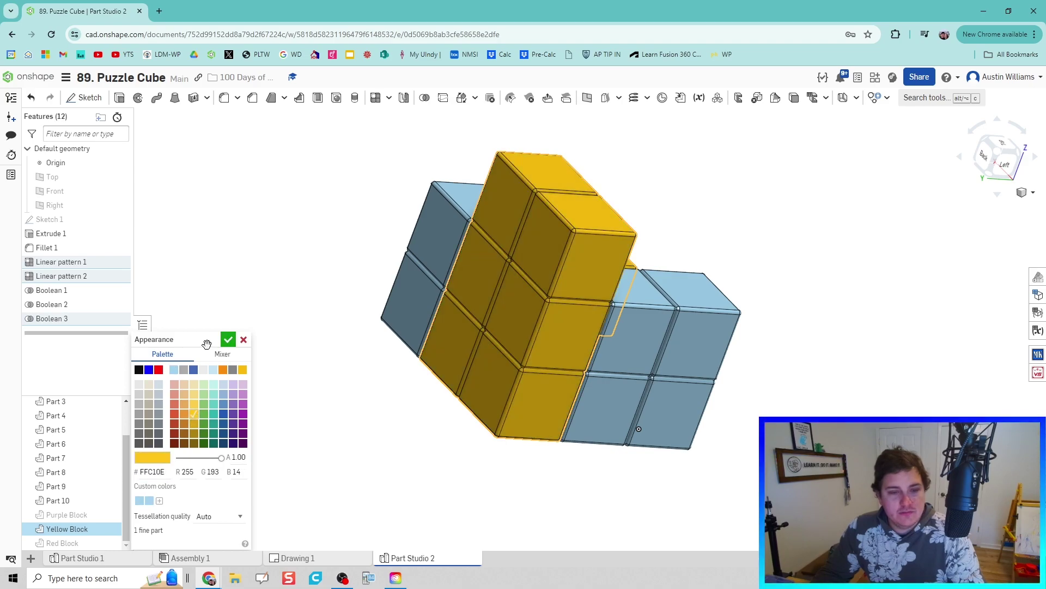
left_click(229, 340)
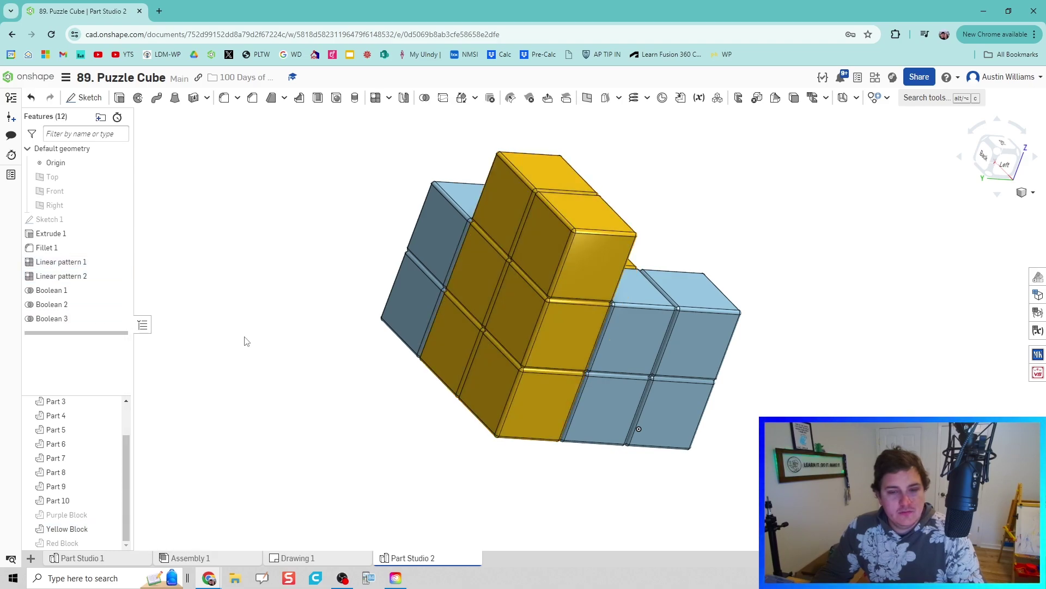
Step: Hide Yellow Block
right_click_drag(257, 341, 322, 381)
right_click_drag(288, 424, 432, 346)
left_click(109, 529)
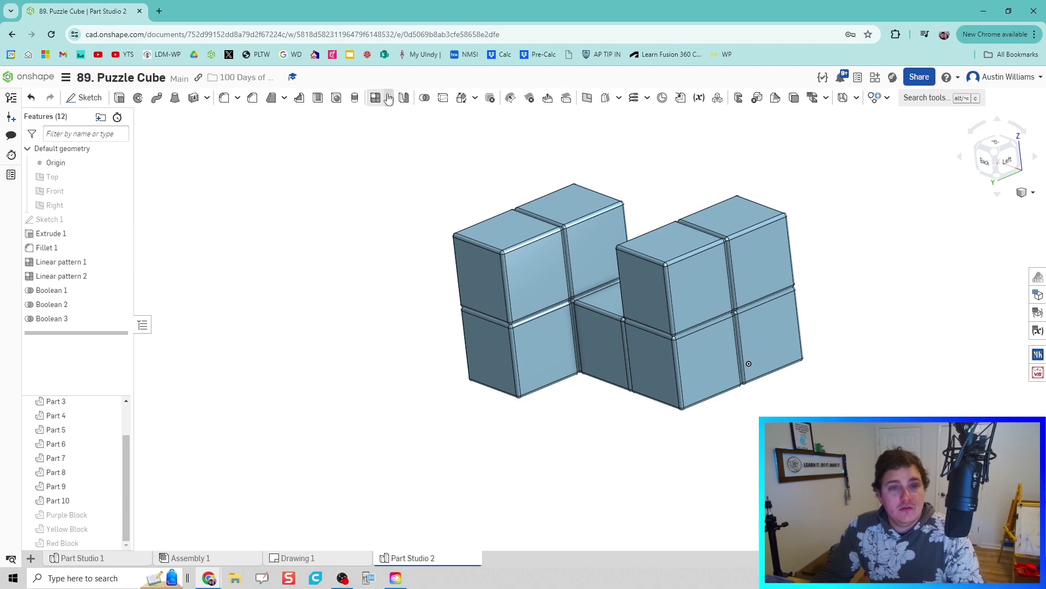
Step: Union Parts 10, 9, 6, 5, 4 and 3 into one piece
left_click(429, 99)
left_click(499, 261)
left_click(583, 244)
left_click(534, 361)
right_click_drag(459, 436, 514, 369)
left_click(513, 368)
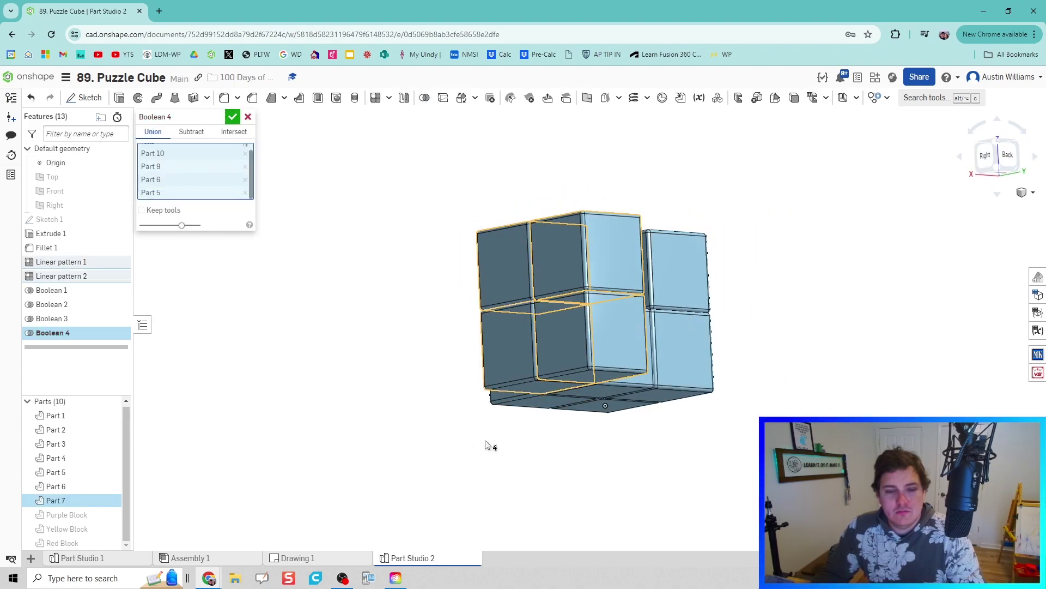
right_click_drag(480, 443, 440, 447)
left_click(610, 352)
left_click(738, 366)
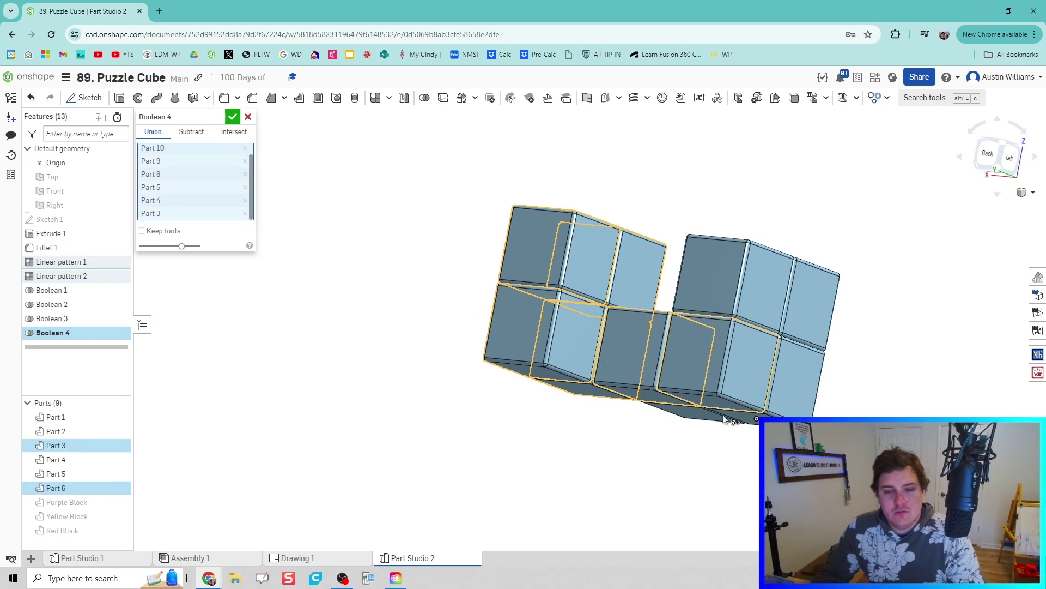
right_click_drag(729, 428, 664, 462)
left_click(232, 116)
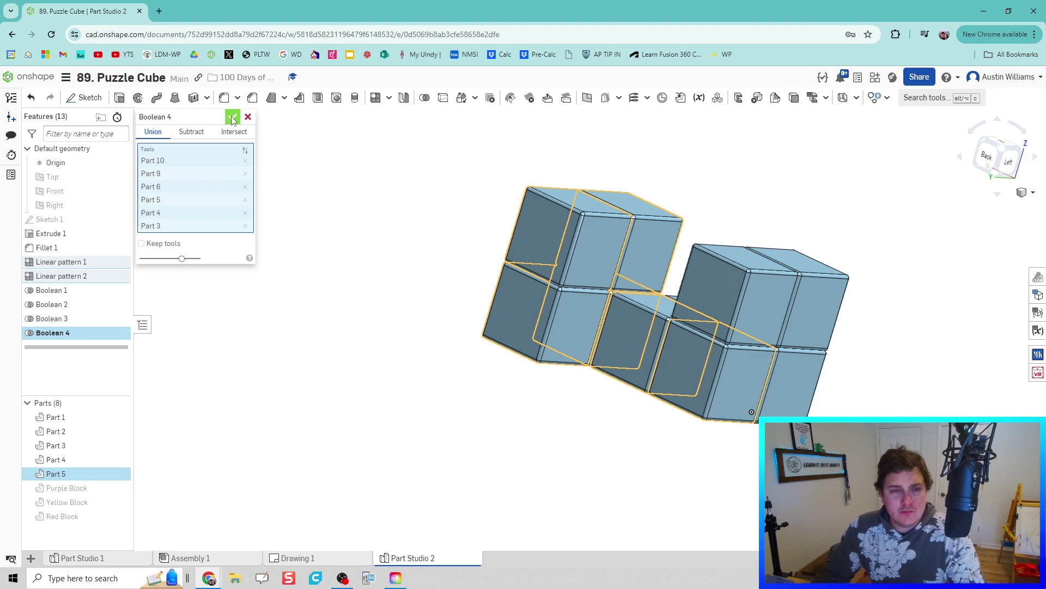
Step: Rename the fused Part 5 to Green Block
right_click(92, 475)
left_click(157, 282)
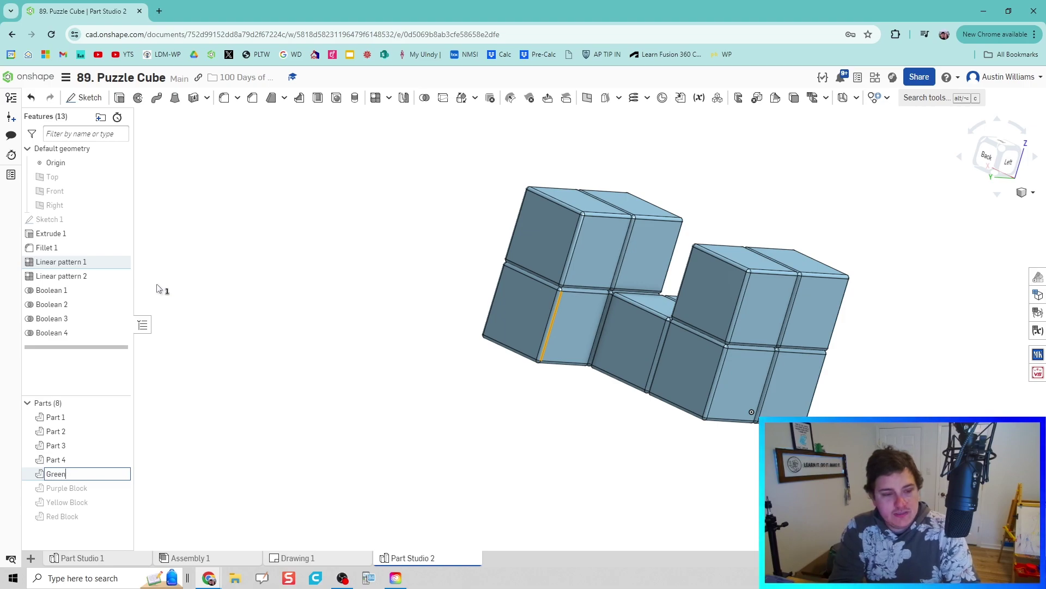
type("Green Block")
key("Return")
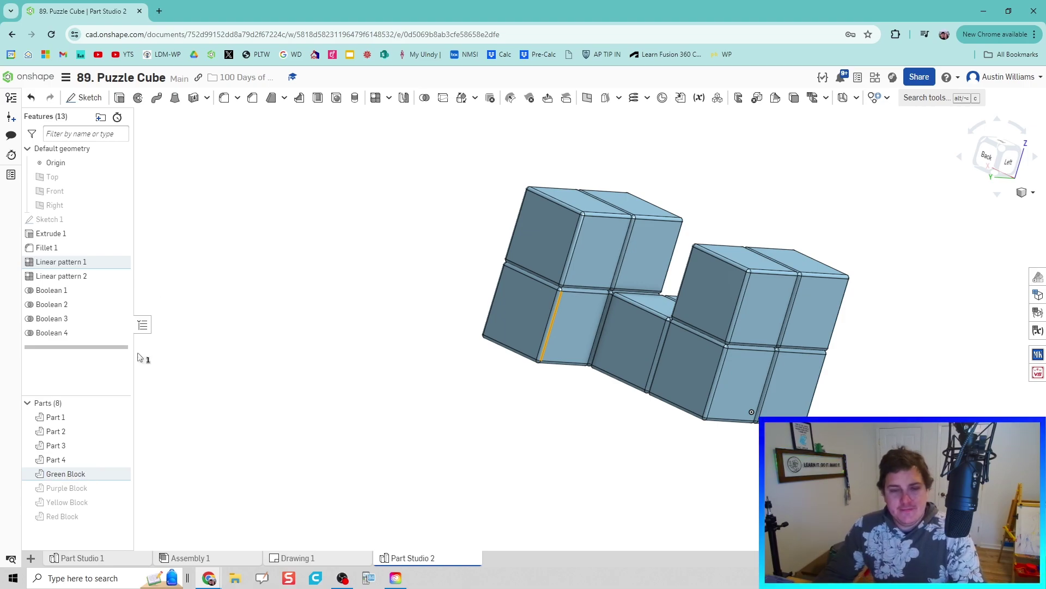
Step: Colour Green Block green (#488C29) and return to an isometric view
right_click(65, 474)
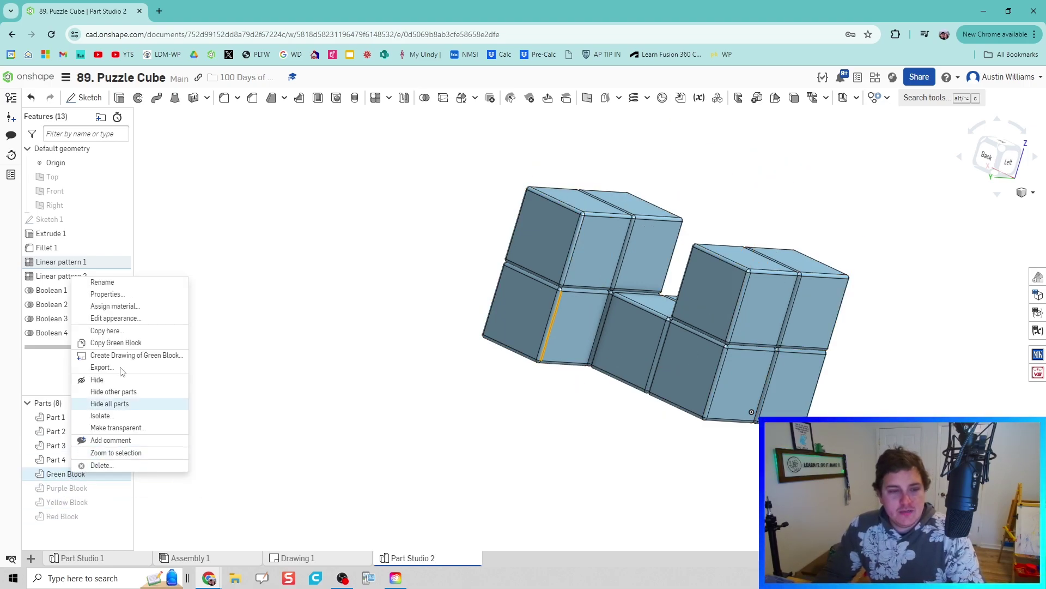
left_click(122, 321)
left_click(206, 424)
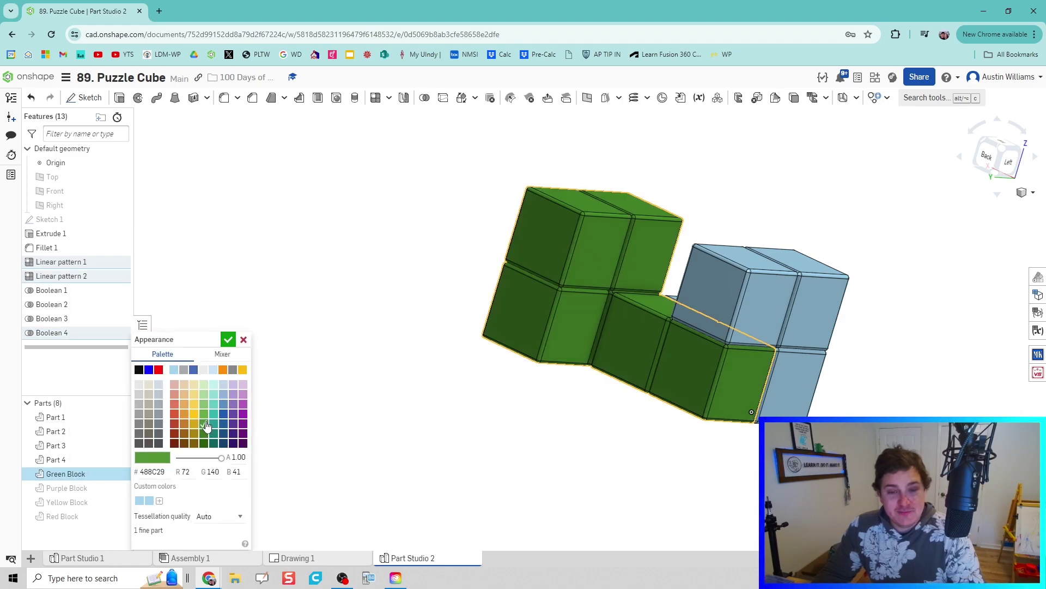
left_click(243, 340)
key("shift+1")
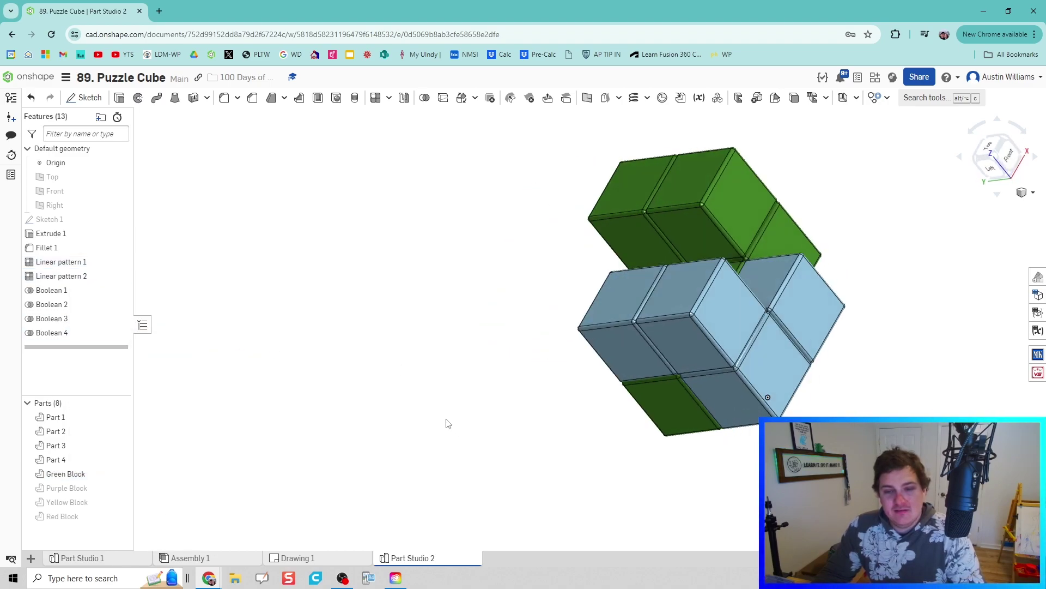
key("shift+7")
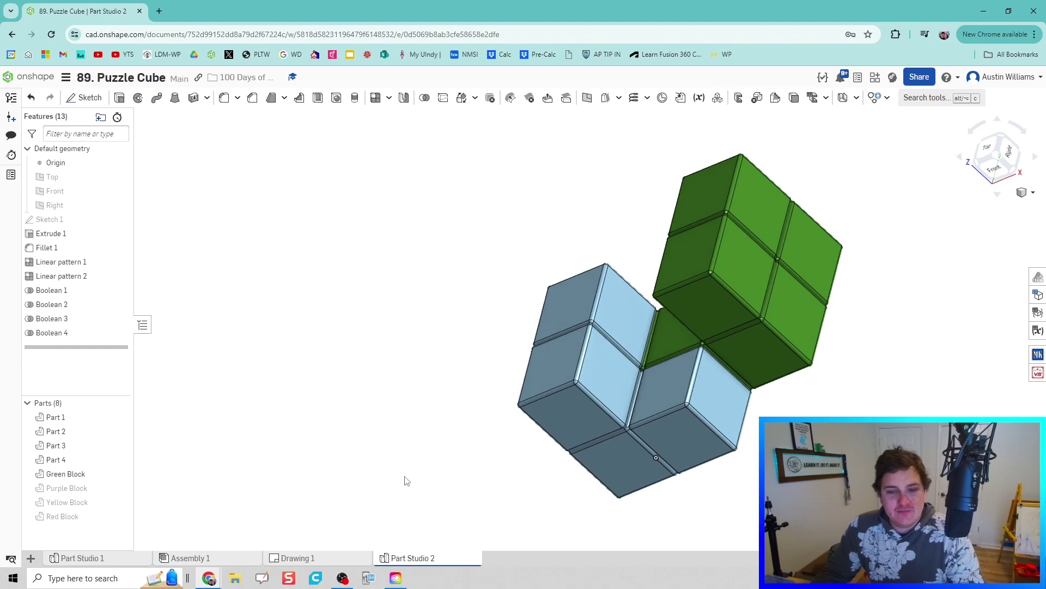
Step: Hide Green Block and union Parts 4, 3, 1 and 2 into one piece
left_click(121, 474)
right_click_drag(212, 451, 334, 407)
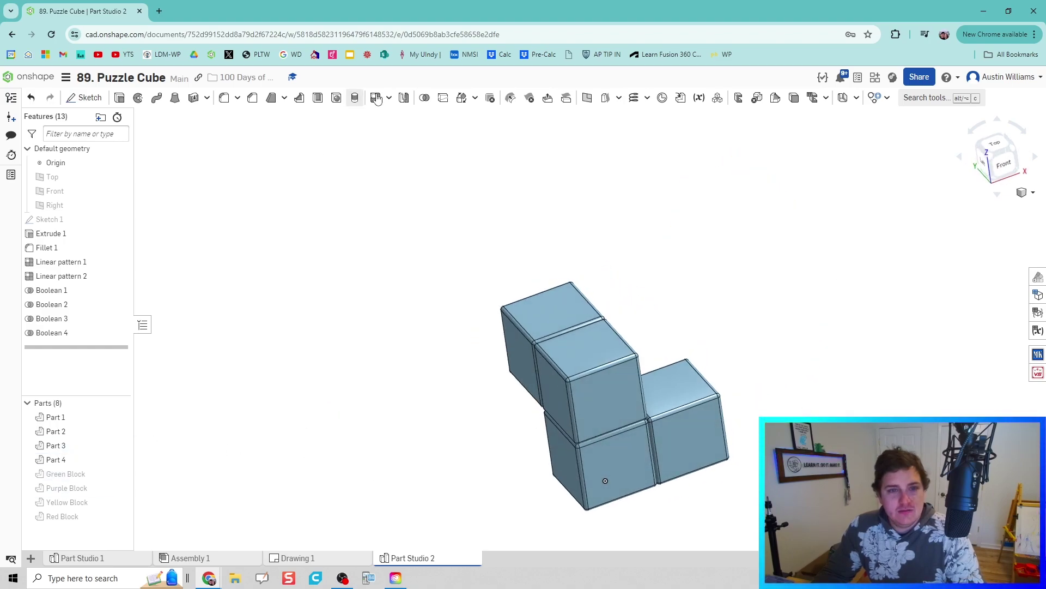
left_click(424, 98)
left_click(587, 375)
left_click(593, 449)
left_click(611, 463)
left_click(725, 435)
right_click_drag(563, 434, 198, 167)
left_click(231, 117)
Step: Rename Part 1 to Blue Block and colour it pure blue
right_click(82, 418)
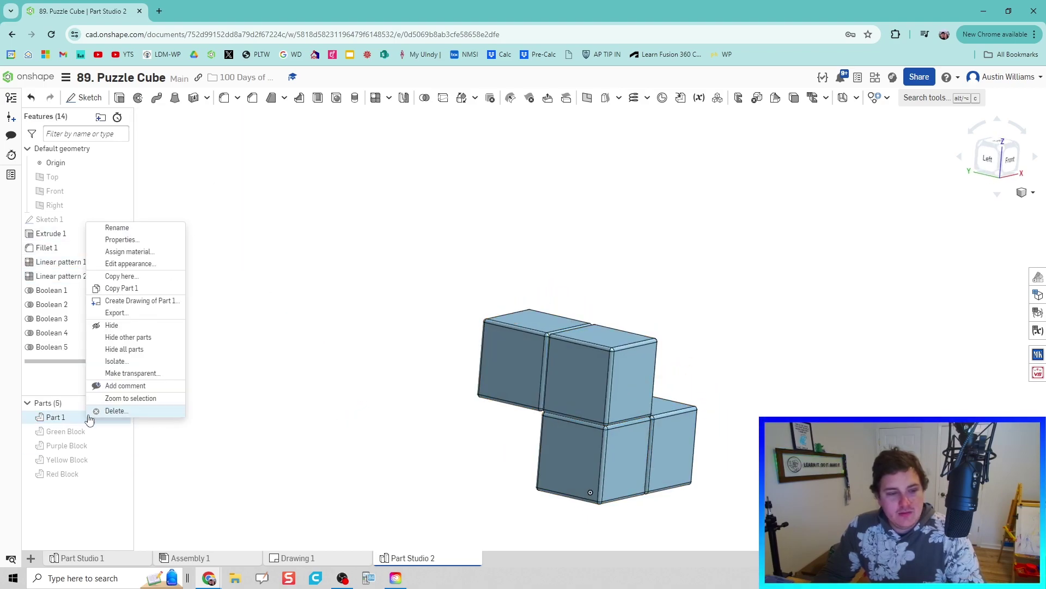
left_click(132, 227)
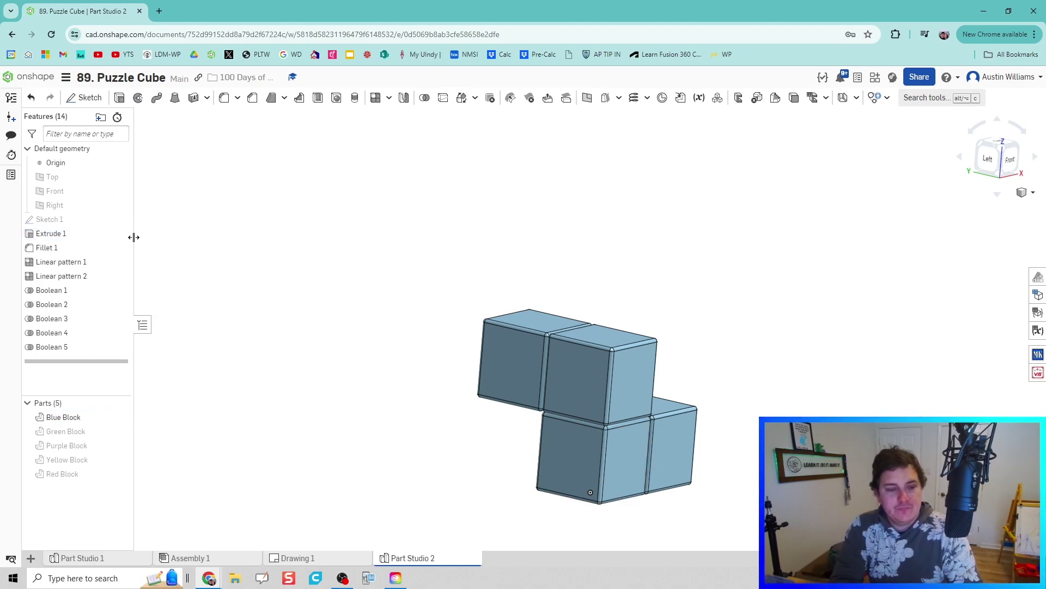
right_click(105, 417)
left_click(167, 267)
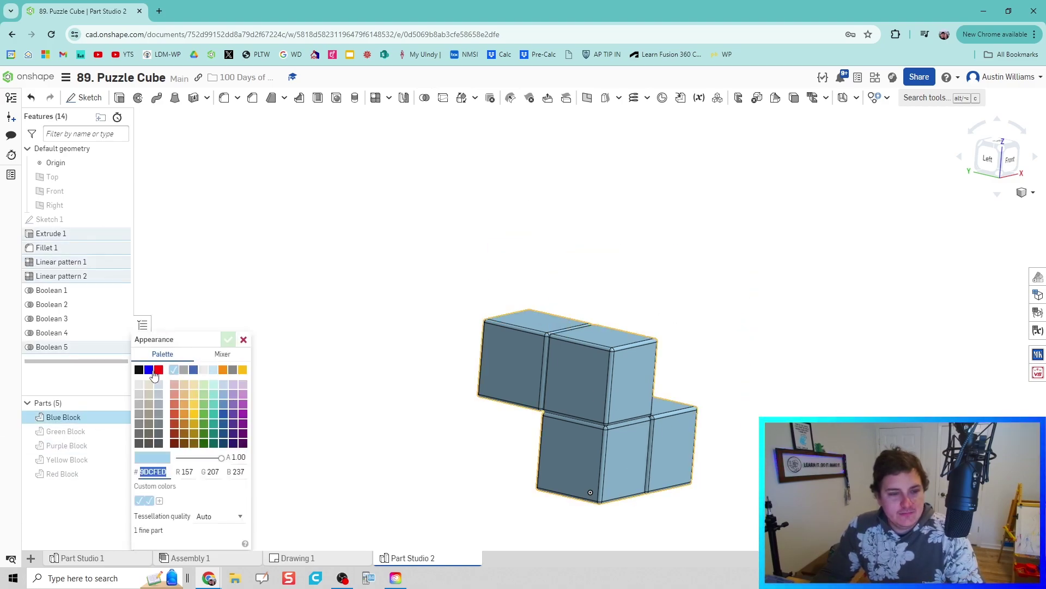
left_click(148, 370)
left_click(229, 340)
Step: Show the Green, Purple, Yellow and Red Blocks again and view the full cube isometrically
left_click(120, 431)
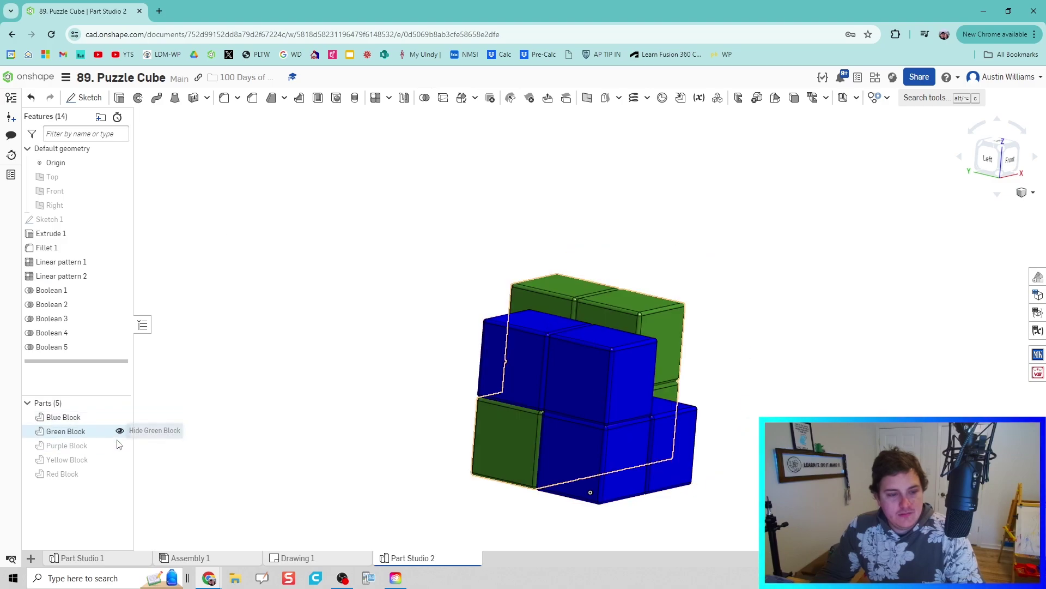
left_click(119, 445)
left_click(120, 459)
left_click(120, 473)
mouse_move(325, 433)
right_mouse_down()
mouse_move(299, 434)
mouse_move(312, 435)
right_mouse_up()
scroll(331, 428, "up", 3)
scroll(331, 429, "down", 1)
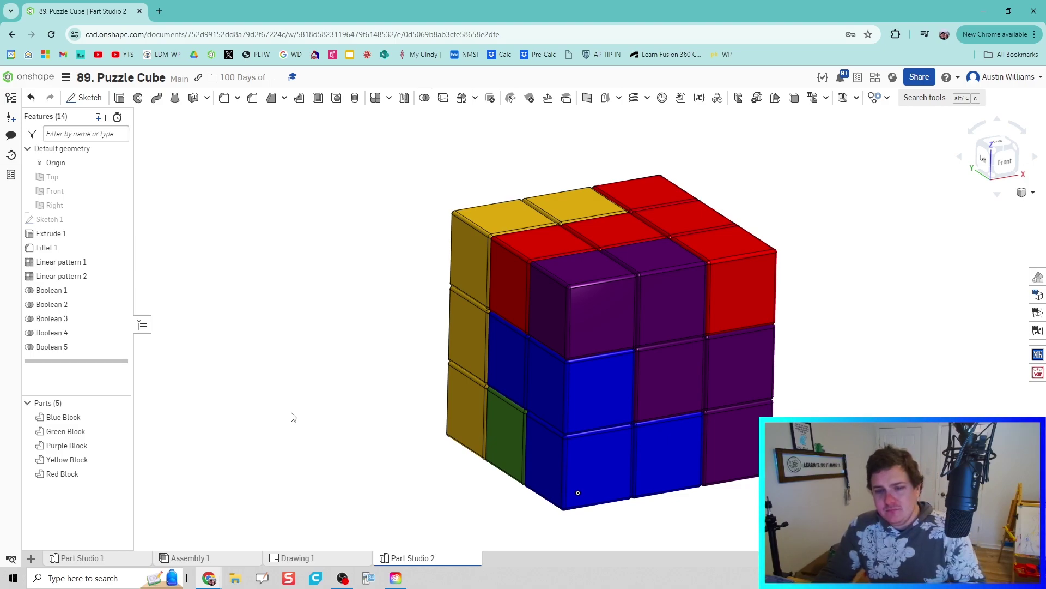
right_click_drag(293, 415, 338, 422)
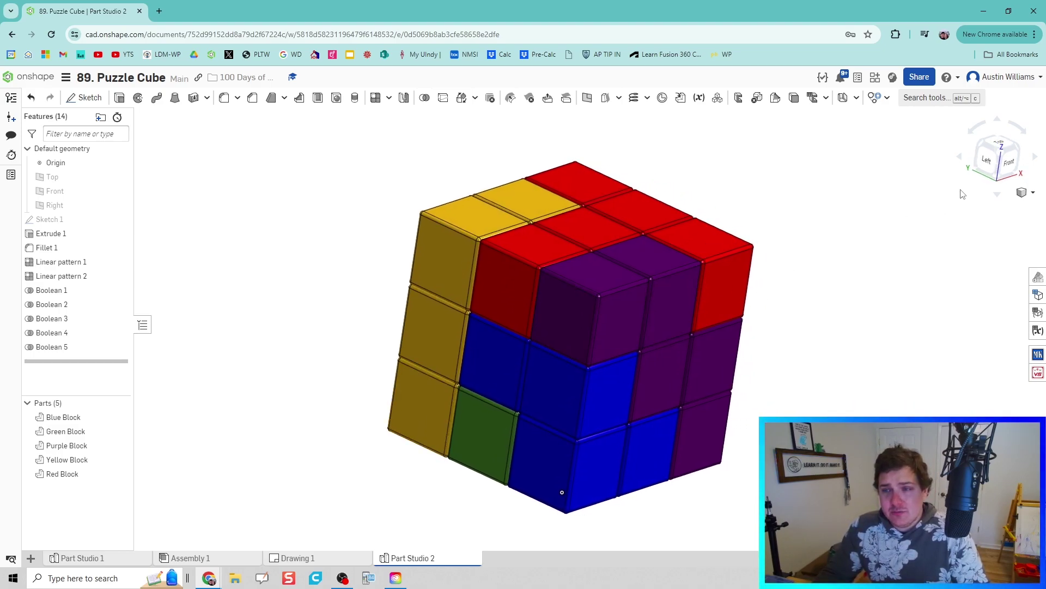
left_click(1002, 157)
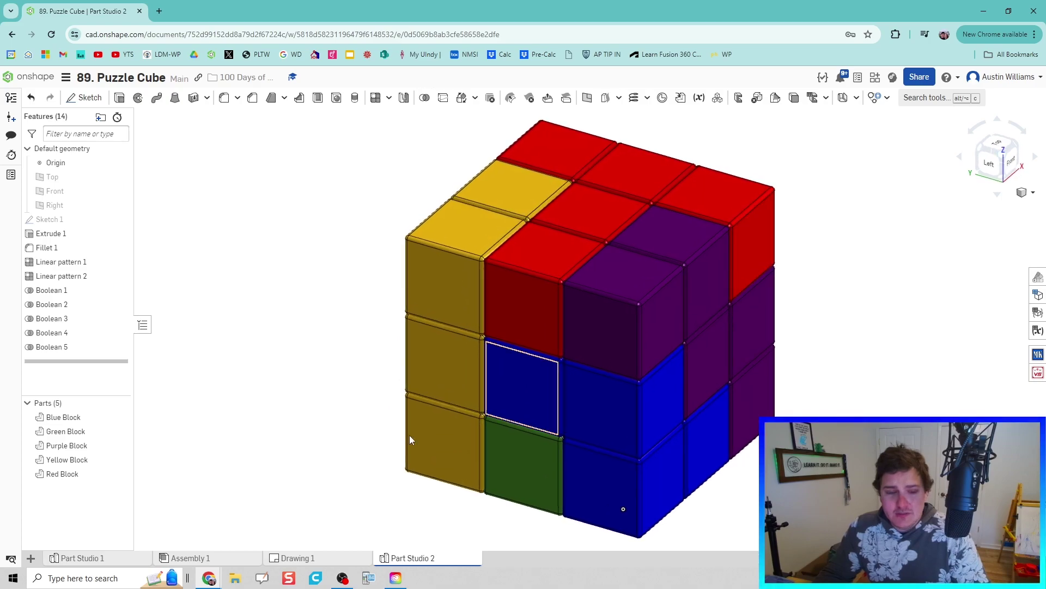
Step: Create a new assembly and insert all five blocks from Part Studio 2
left_click(32, 558)
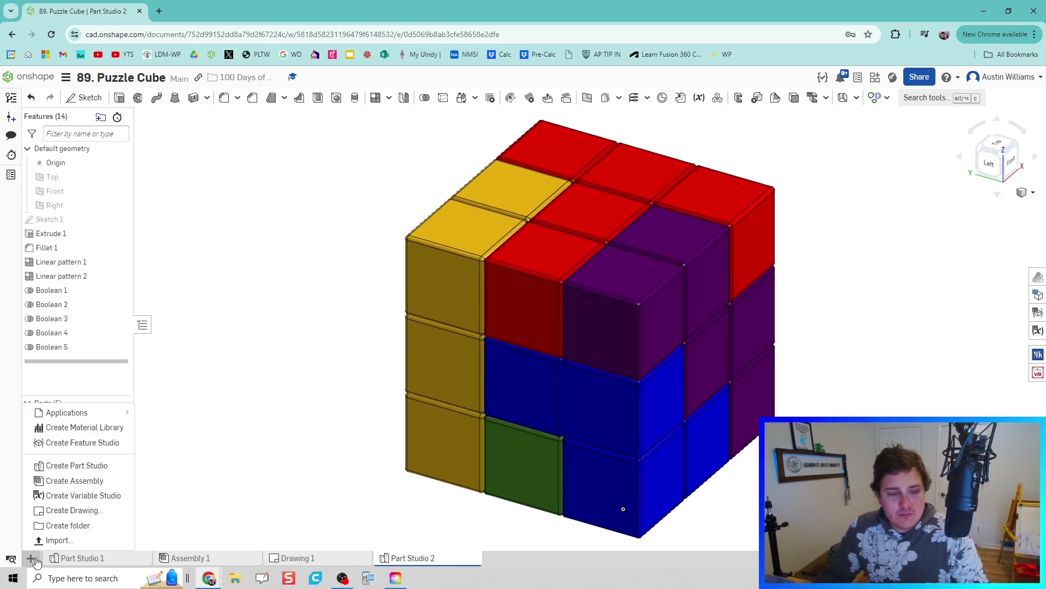
left_click(93, 483)
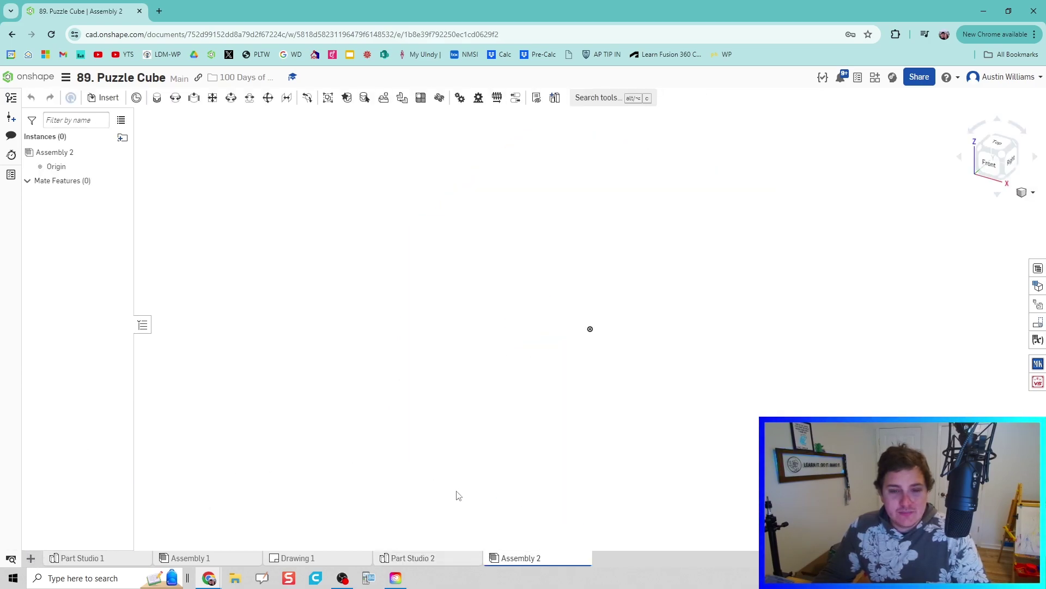
left_click(94, 104)
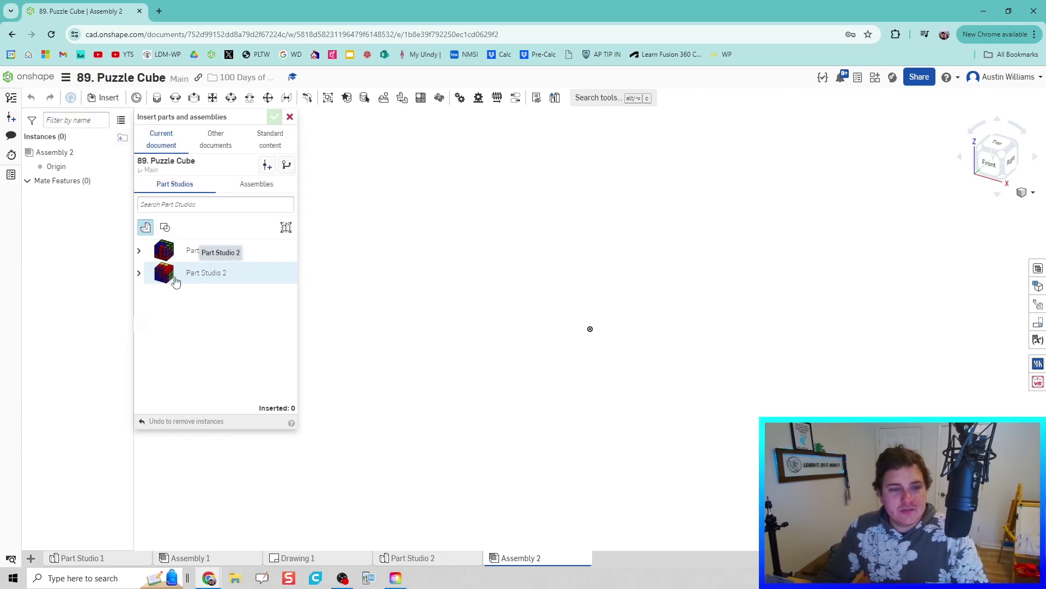
left_click(201, 274)
left_click(575, 299)
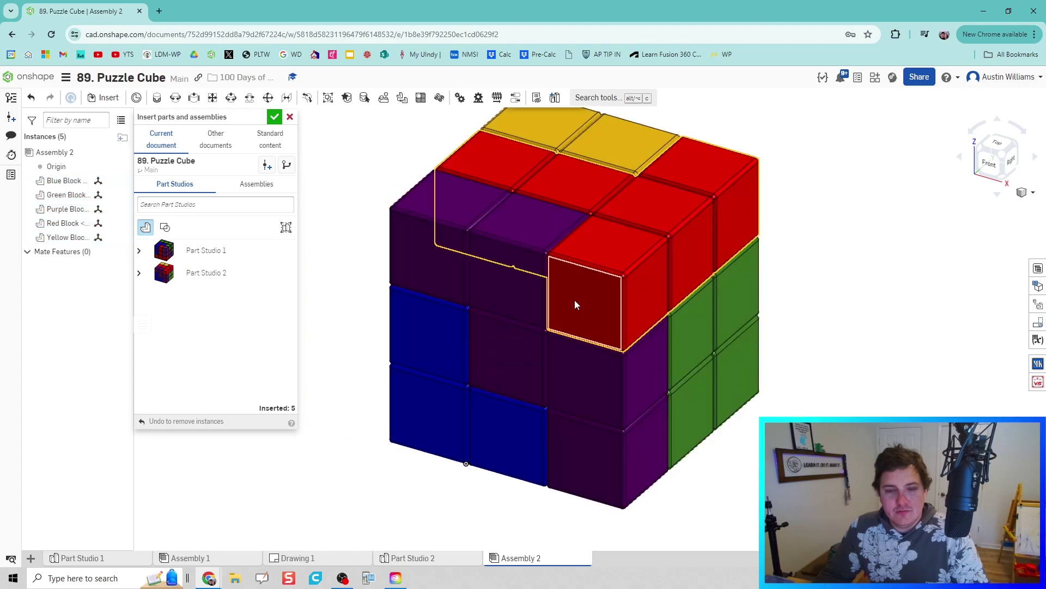
scroll(571, 313, "up", 3)
scroll(553, 303, "down", 3)
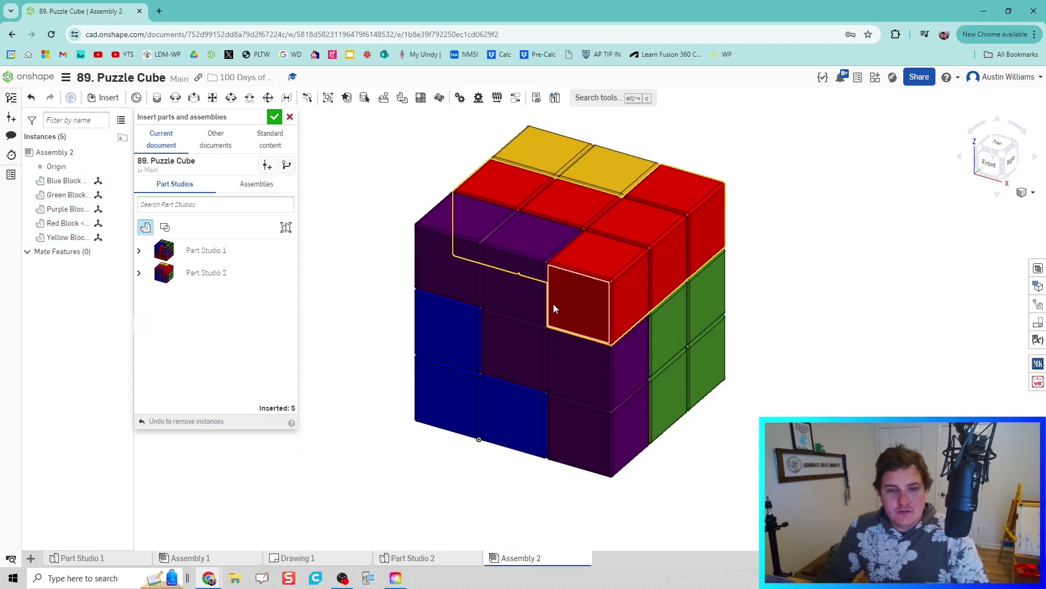
left_click(274, 118)
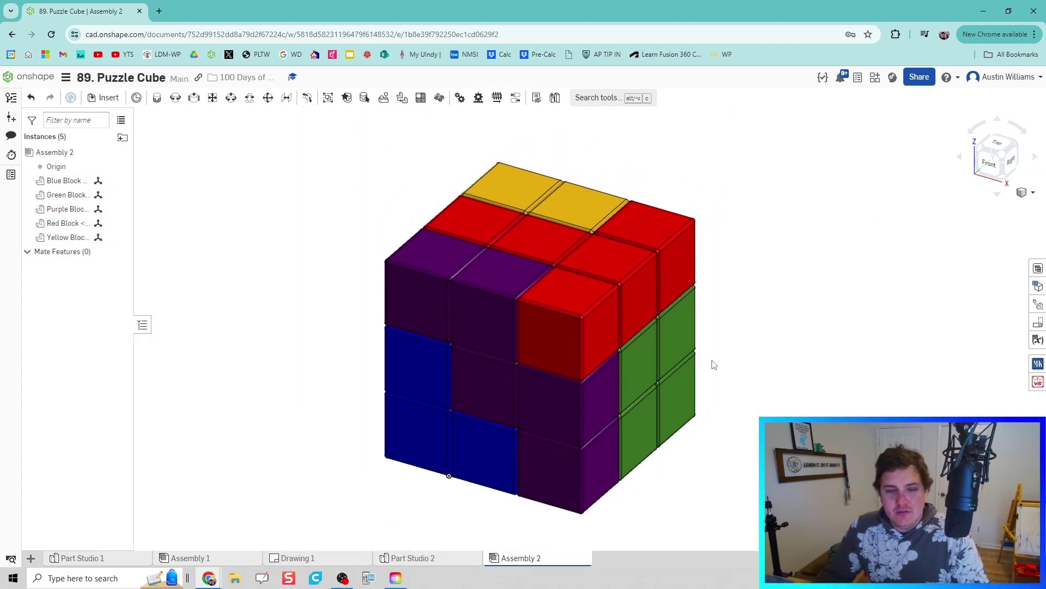
Step: Open the Exploded views list in the assembly's right-side panel
left_click_drag(554, 326, 772, 262)
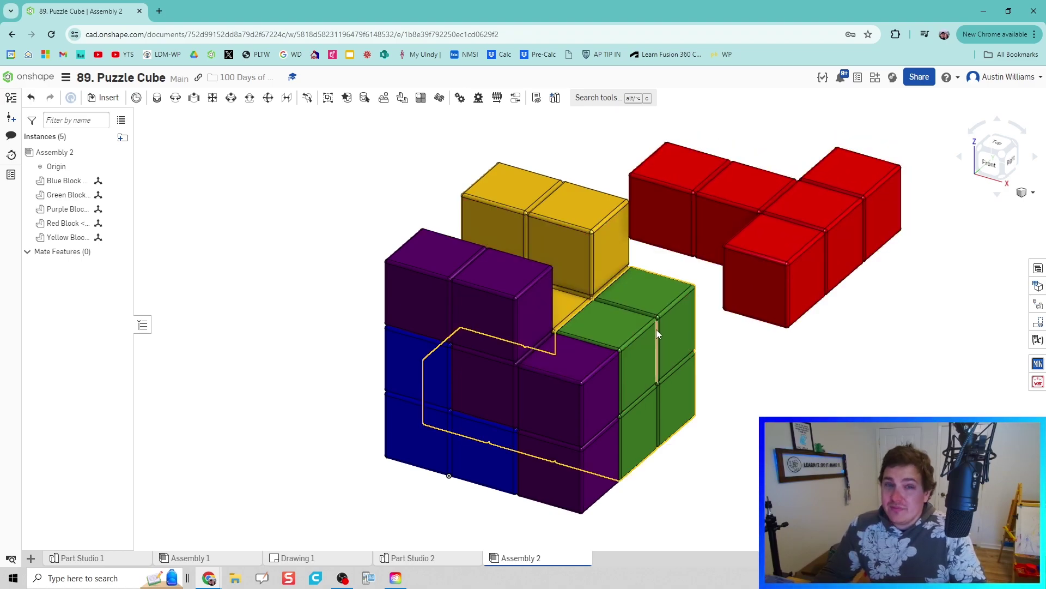
key("ctrl+z")
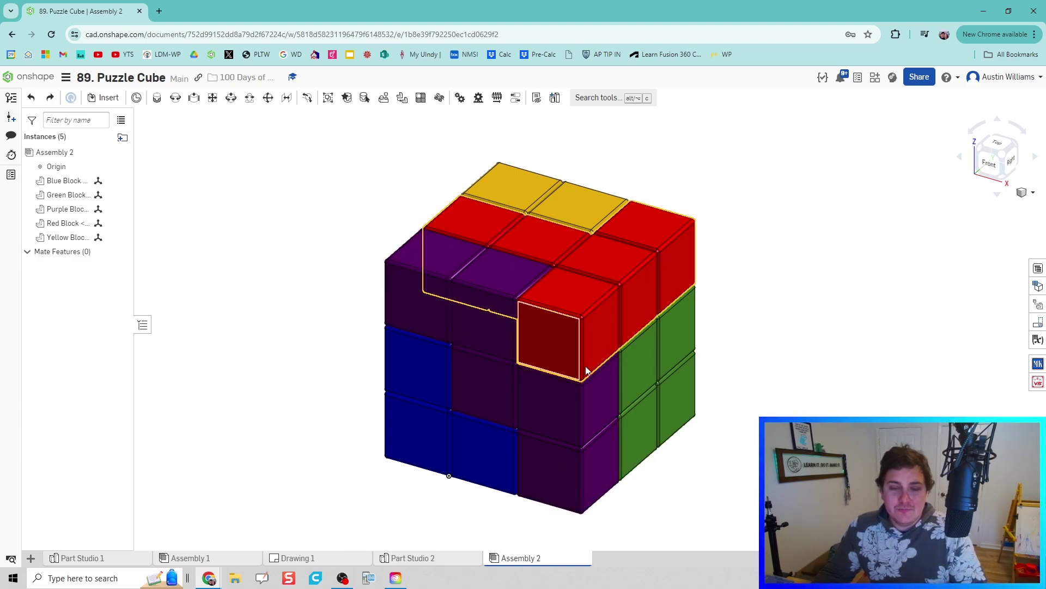
left_click(1038, 270)
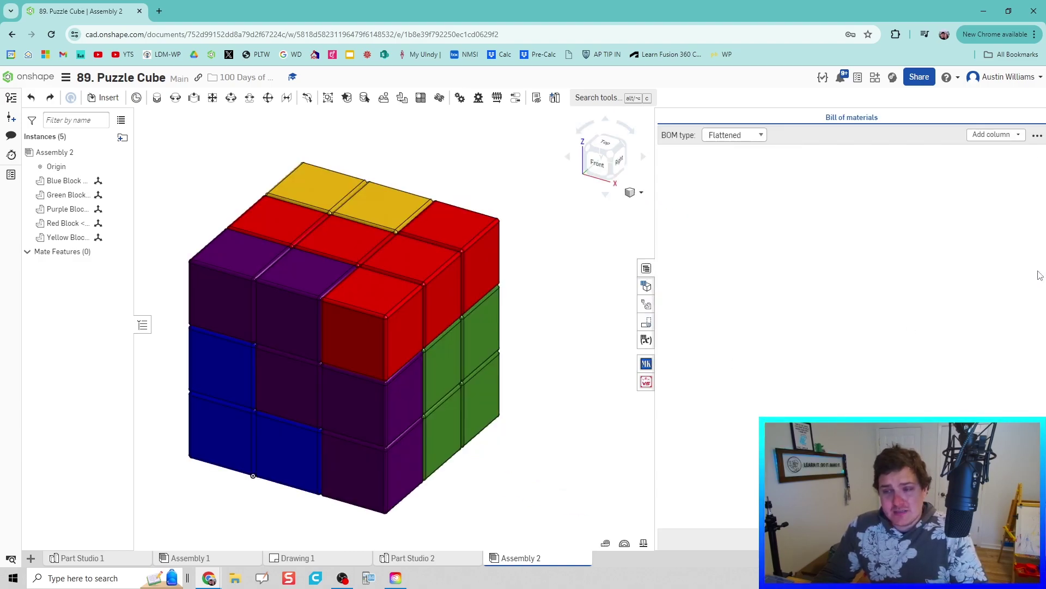
left_click(648, 299)
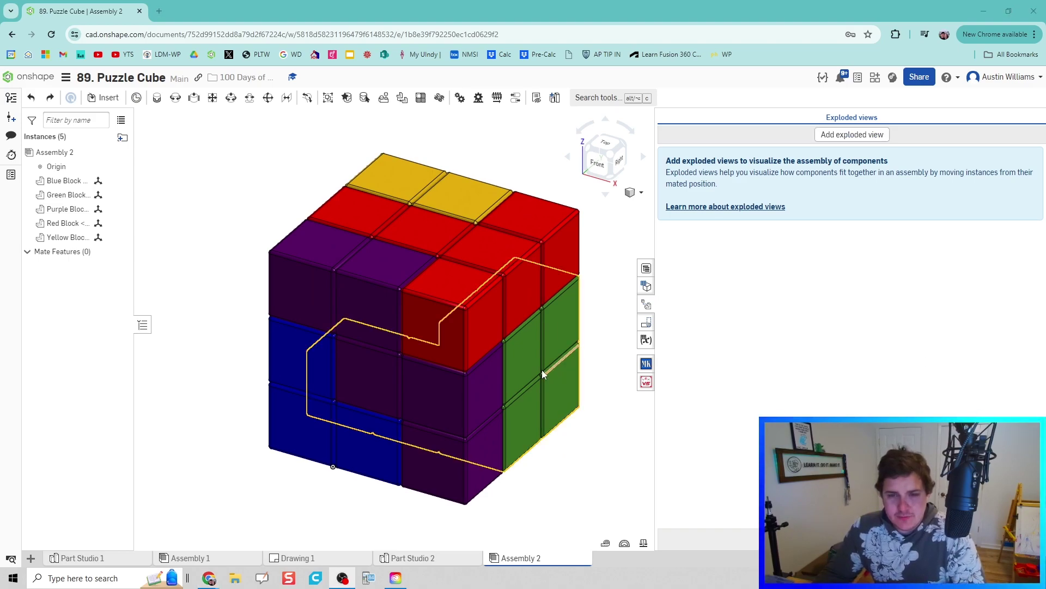
Step: Create a new exploded view and lift Red Block straight up out of the cube
left_click(831, 134)
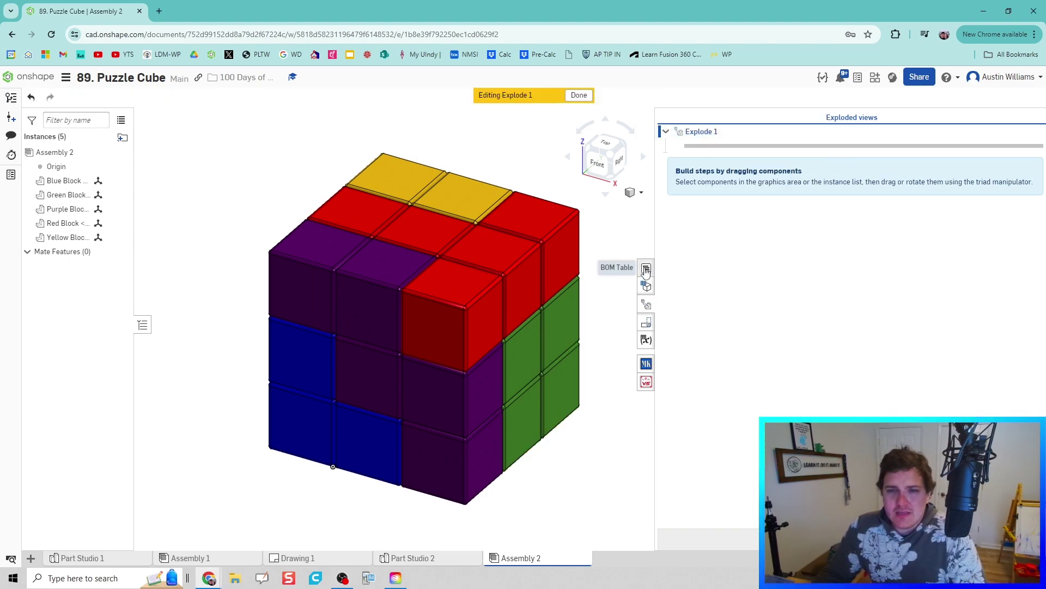
scroll(562, 303, "up", 3)
scroll(562, 303, "down", 5)
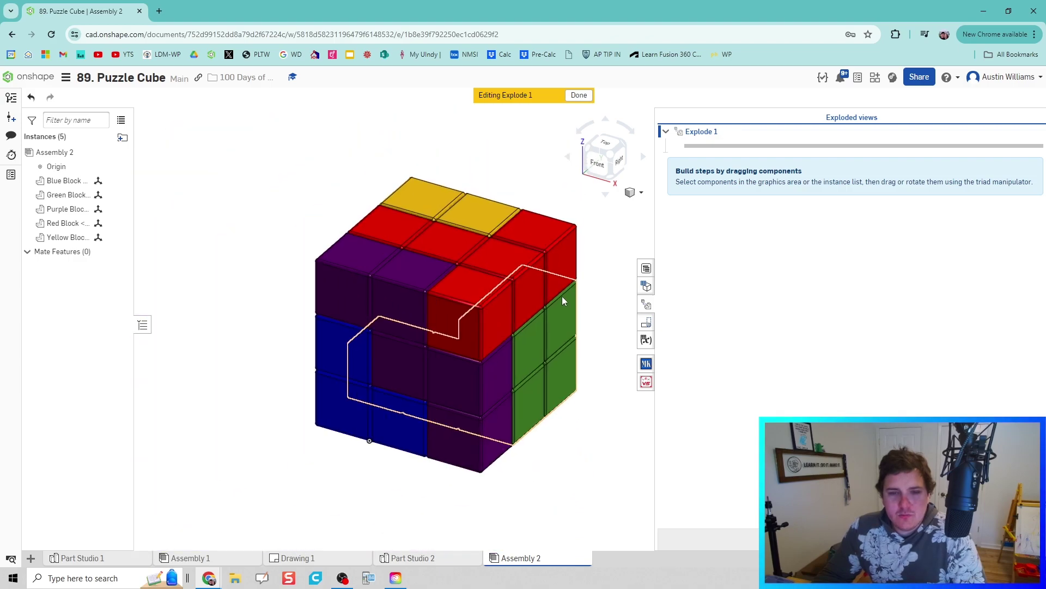
scroll(563, 299, "down", 3)
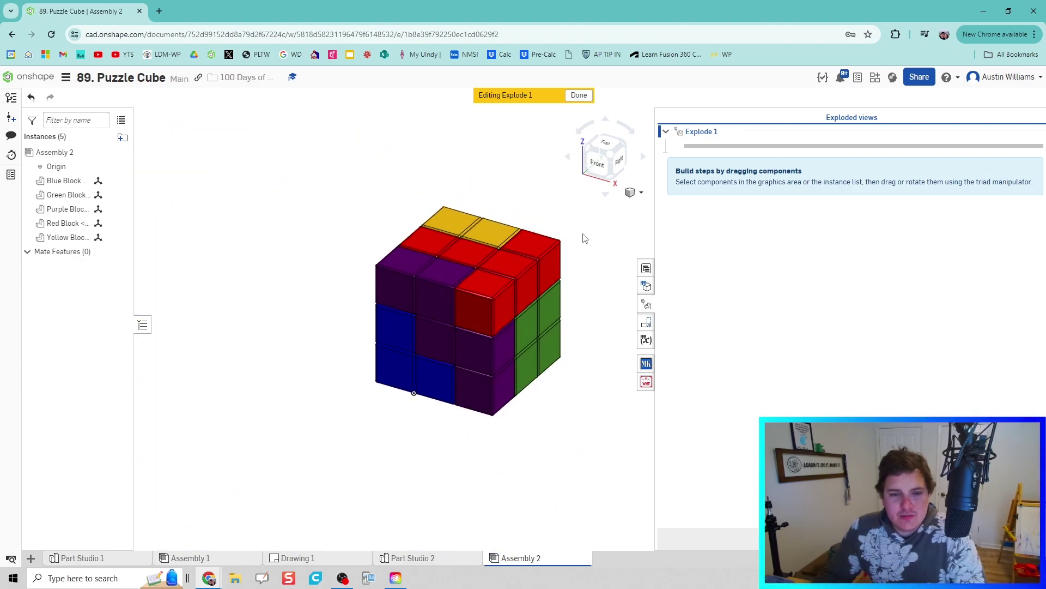
middle_click_drag(585, 238, 551, 271)
left_click(463, 304)
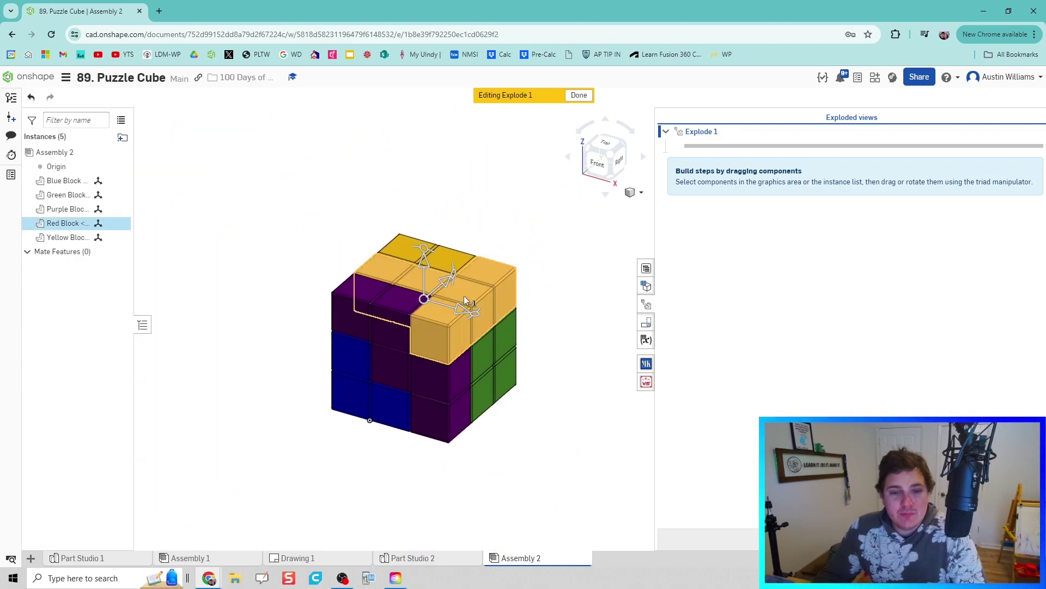
left_click_drag(424, 257, 425, 132)
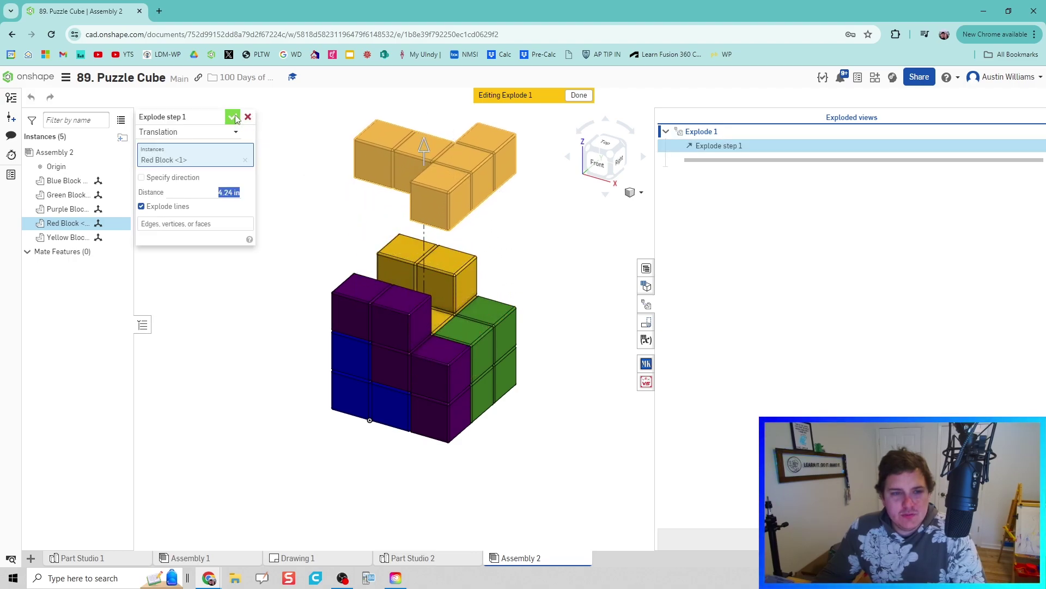
left_click(233, 117)
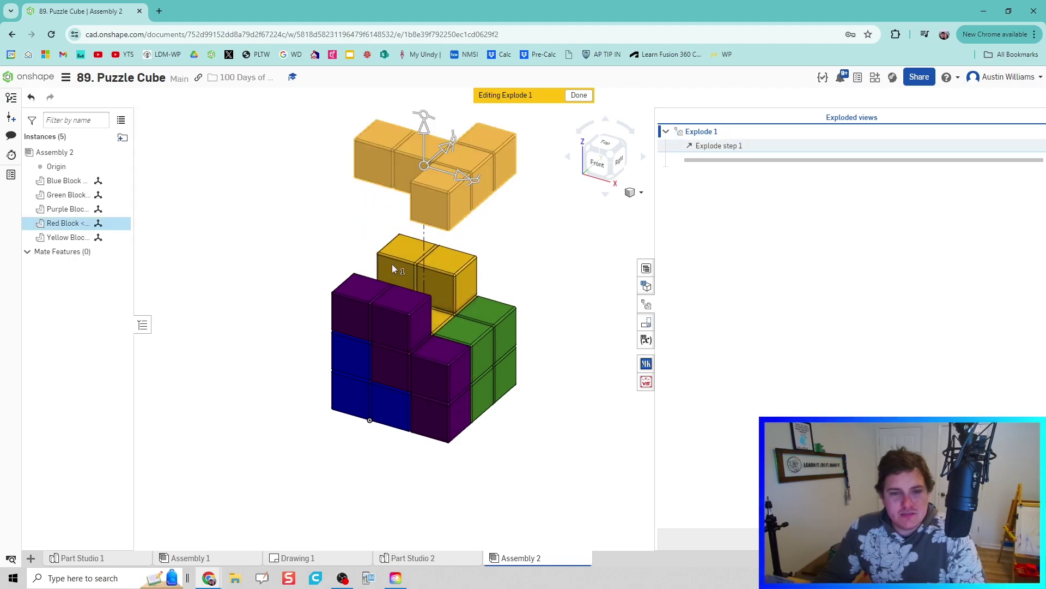
Step: Add explode steps pulling the Purple Block down-left and the Blue Block away from the cube
left_click(399, 322)
left_click_drag(421, 347, 325, 435)
left_click(233, 118)
left_click(365, 340)
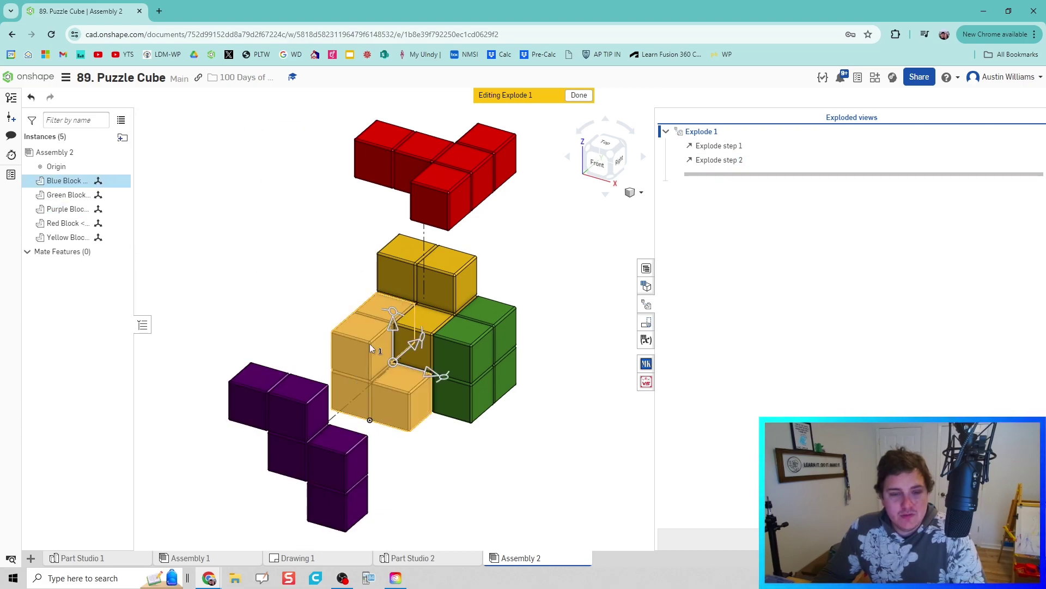
left_click_drag(428, 374, 194, 292)
left_click(233, 117)
Step: Slide Green Block 4.26 in to the right, finish, and reopen Explode 1
left_click(482, 381)
left_click_drag(477, 359, 594, 404)
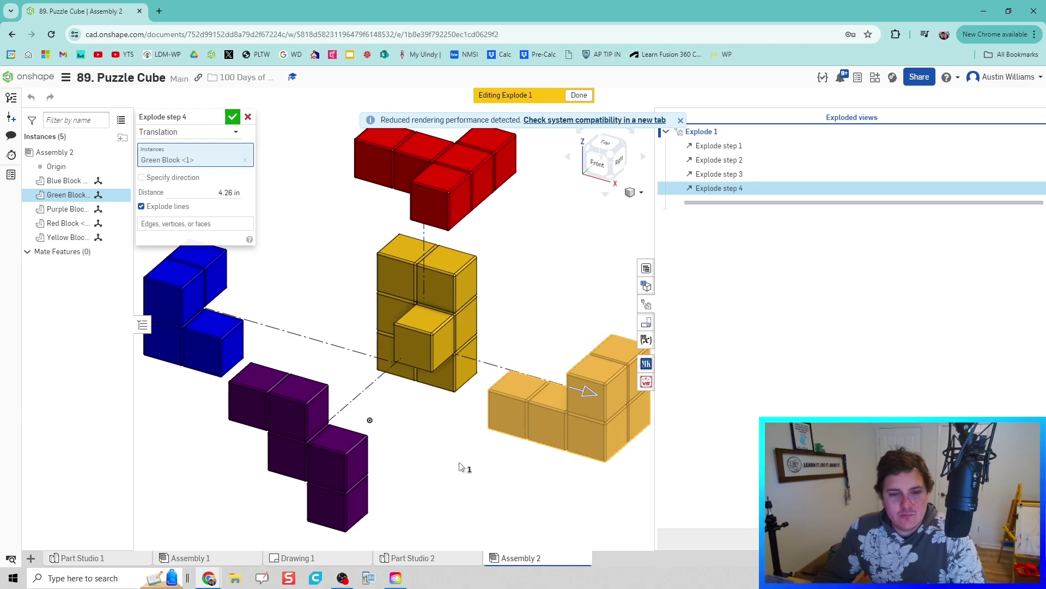
left_click(233, 116)
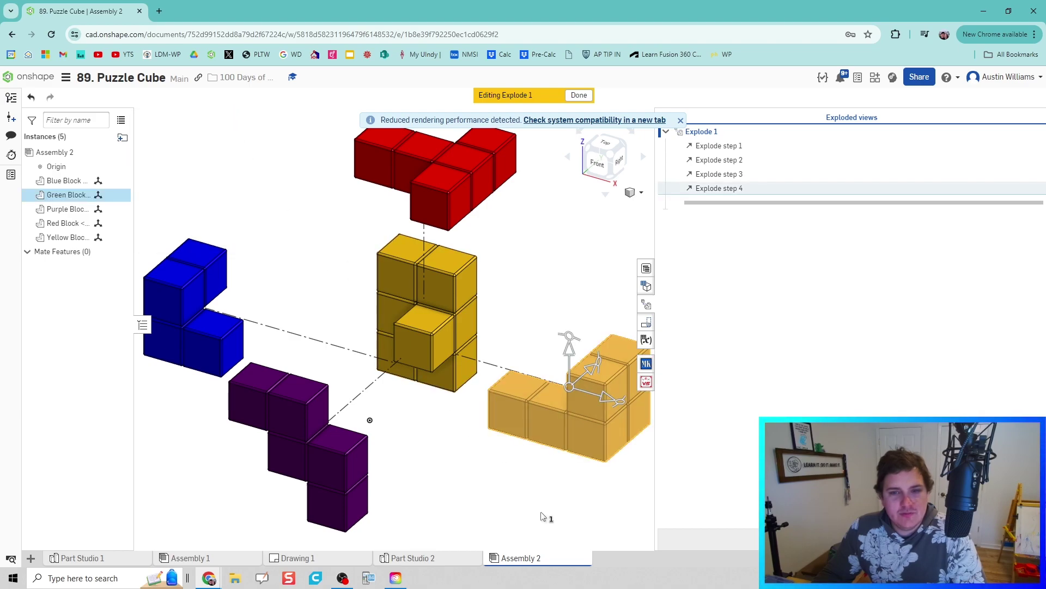
scroll(509, 479, "up", 3)
scroll(496, 463, "down", 4)
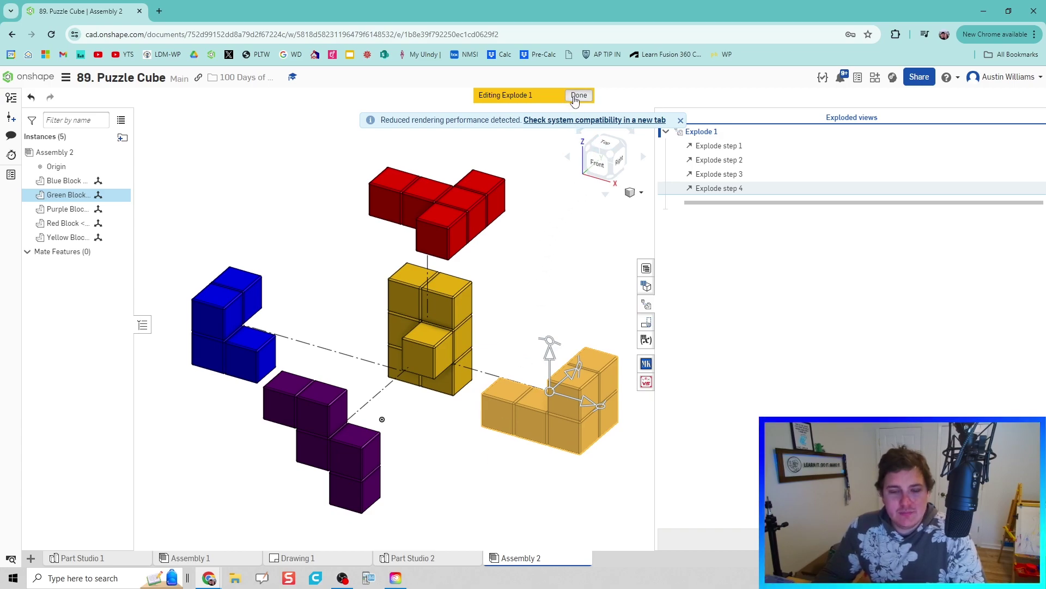
left_click(576, 97)
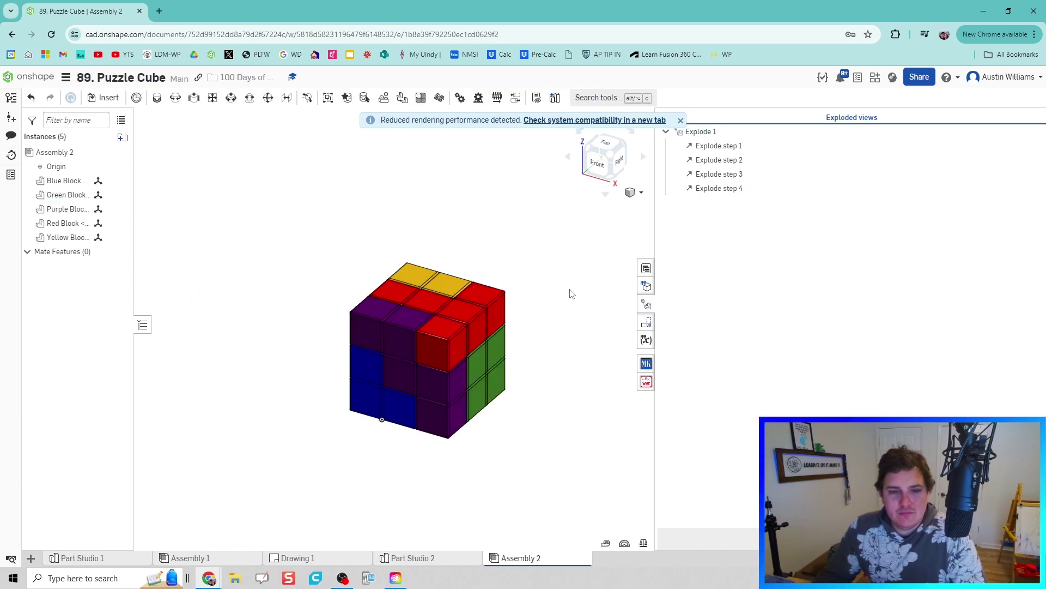
double_click(708, 132)
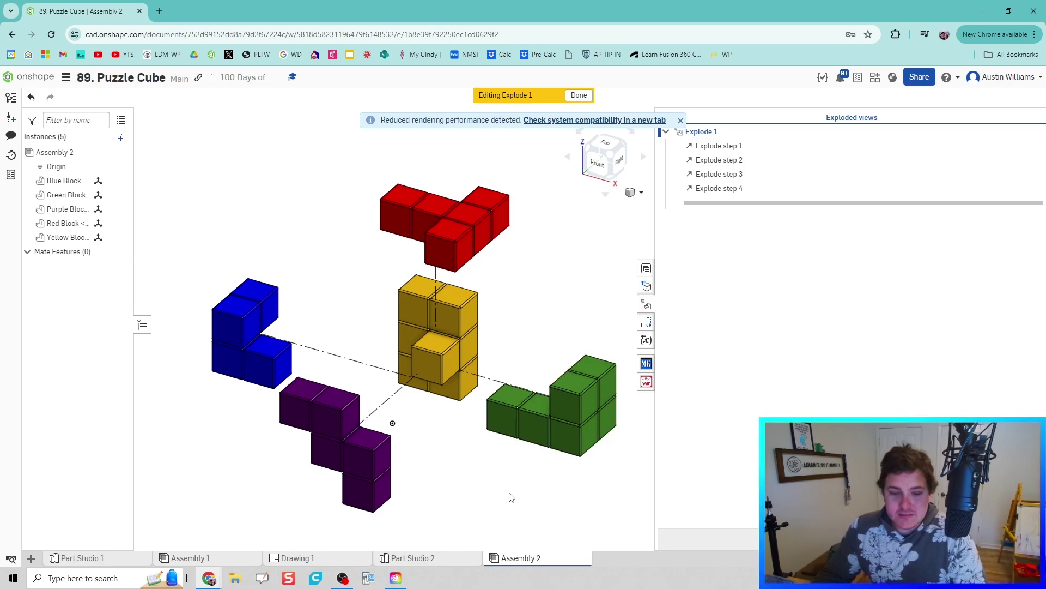
Step: Remove the Part number and Description columns from the BOM table
left_click(647, 268)
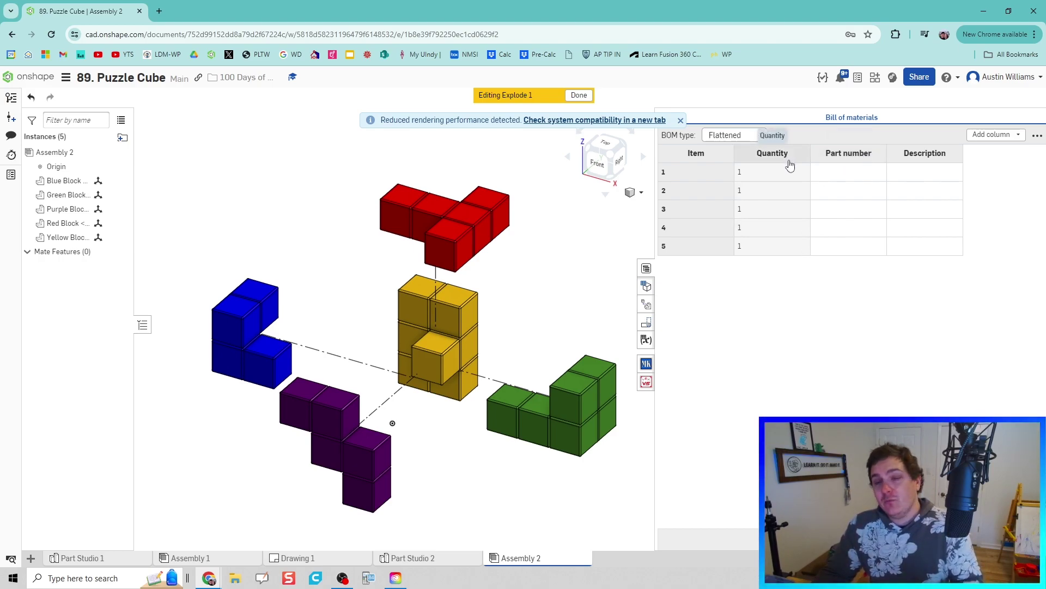
right_click(851, 155)
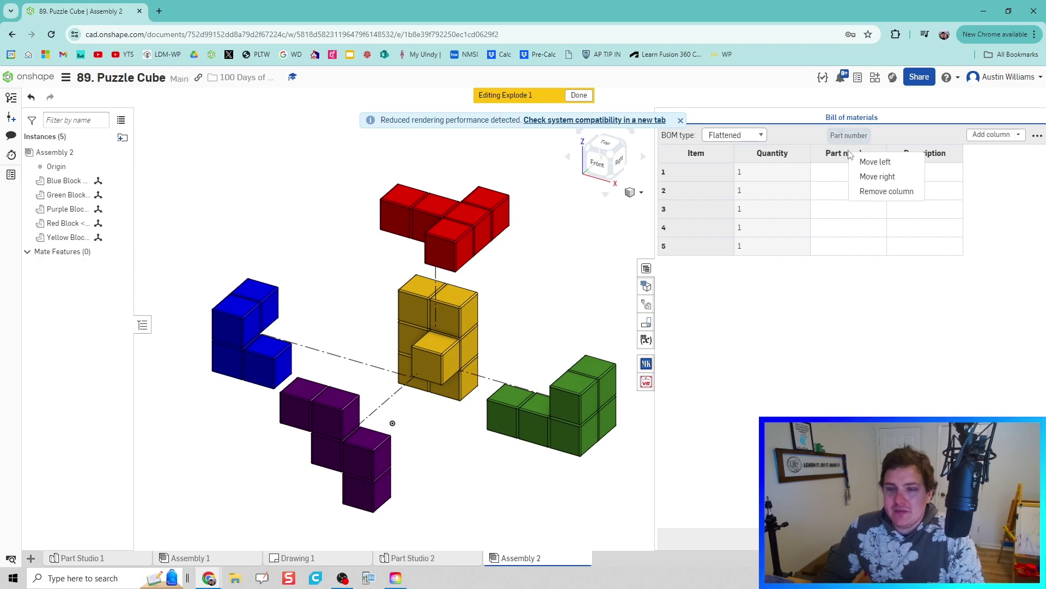
left_click(875, 199)
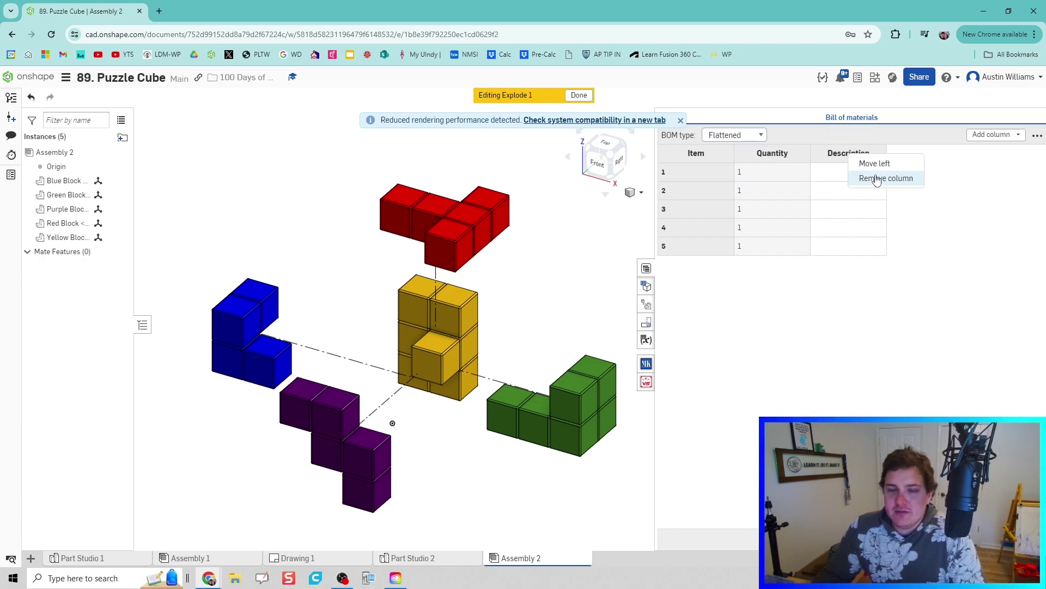
left_click(876, 180)
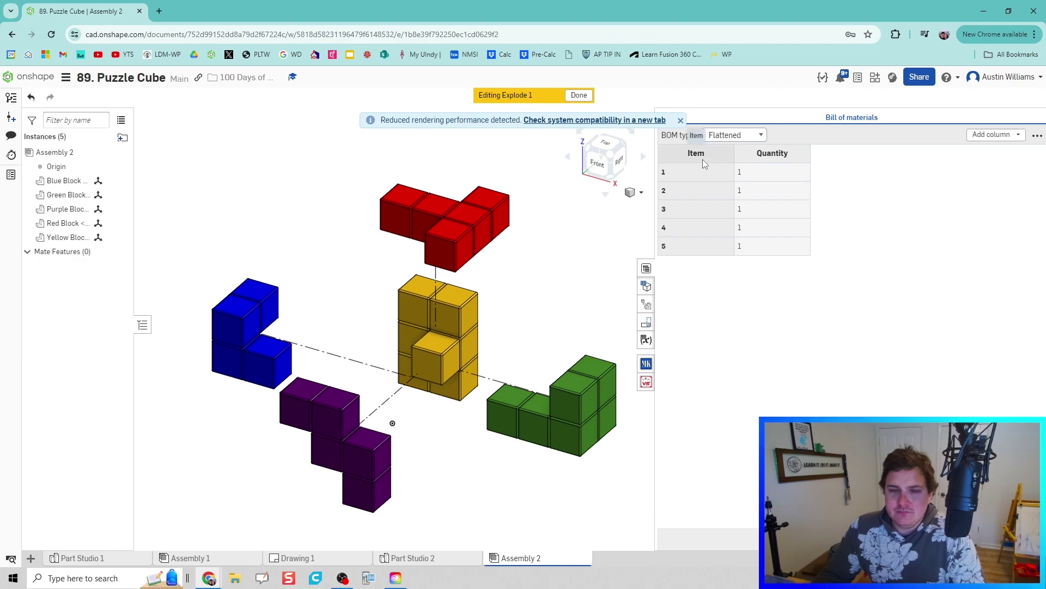
Step: Add a Name column listing each block and dismiss the rendering notice
left_click(1012, 139)
scroll(976, 233, "down", 3)
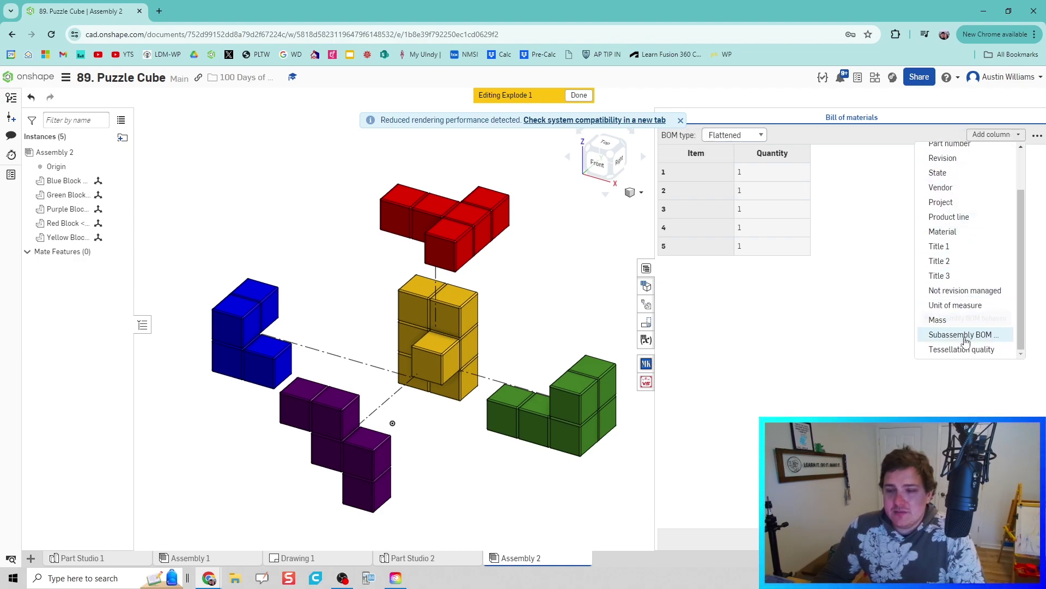
scroll(968, 236, "up", 3)
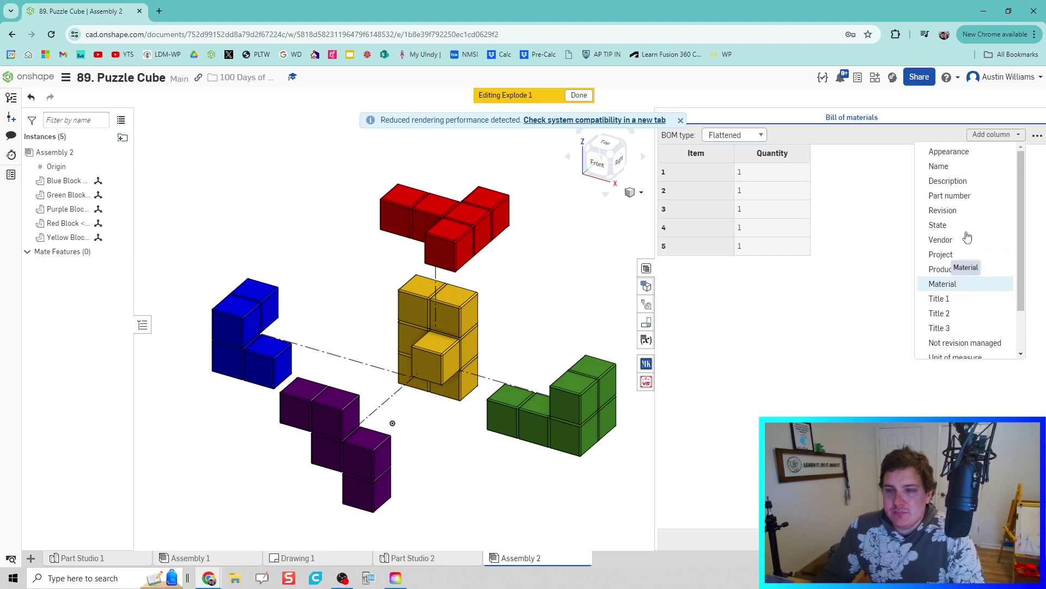
left_click(968, 171)
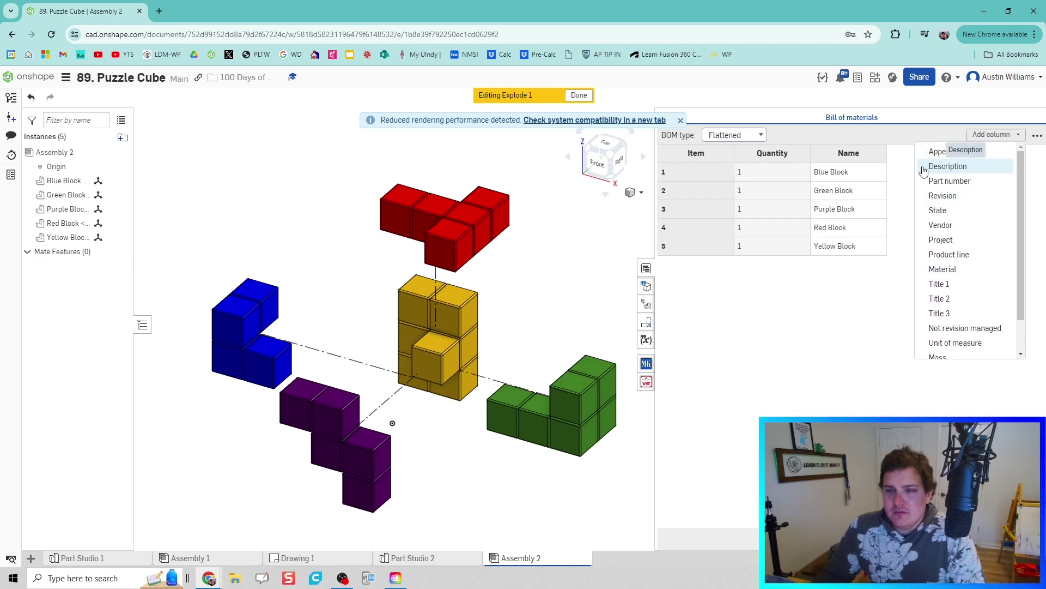
left_click(861, 312)
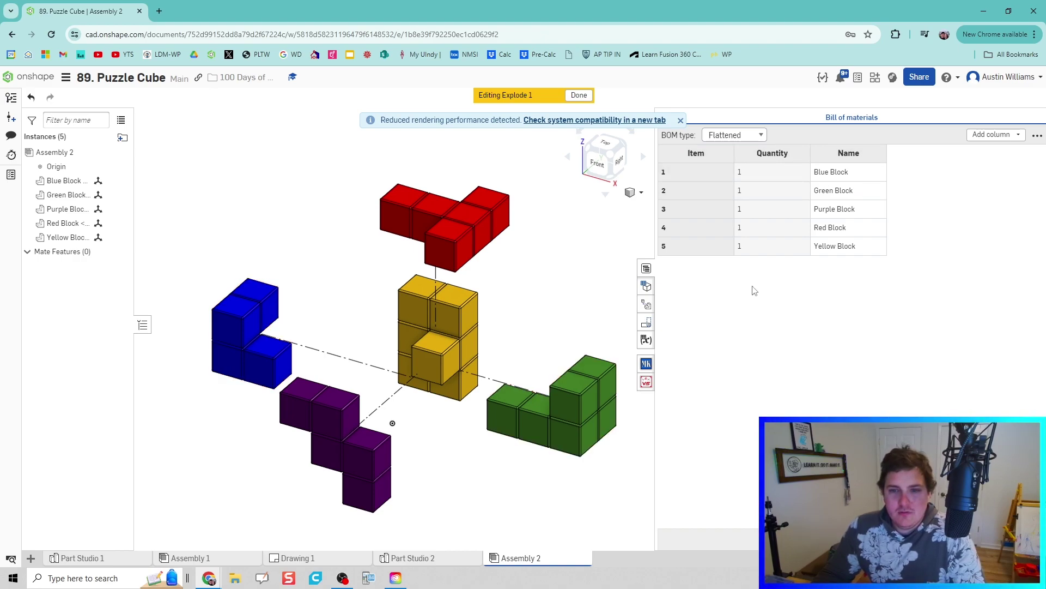
left_click(679, 119)
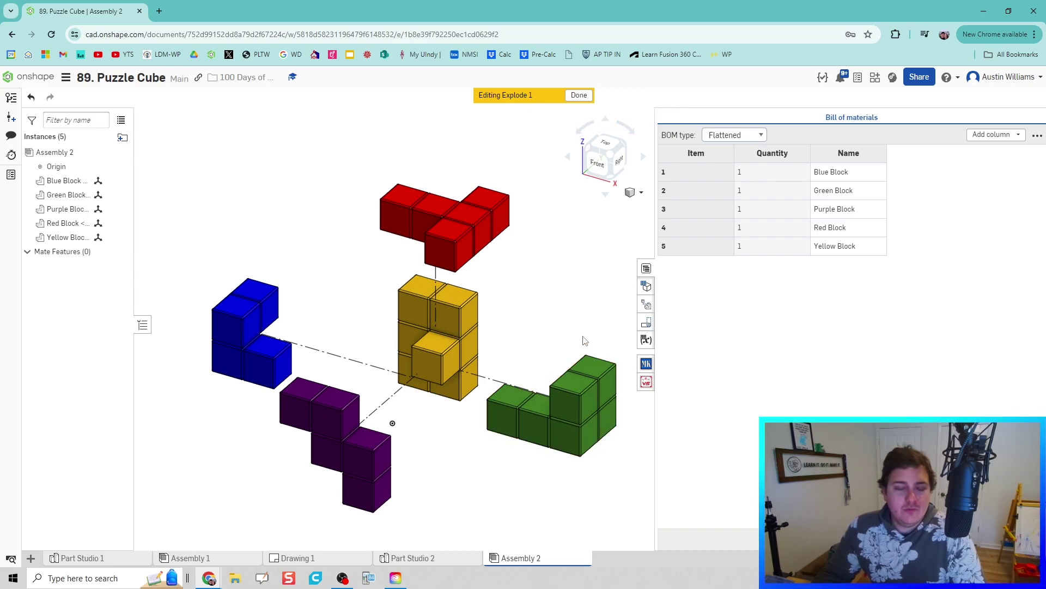
Step: Create a new drawing and look through Part Studio 2's blocks
left_click(30, 558)
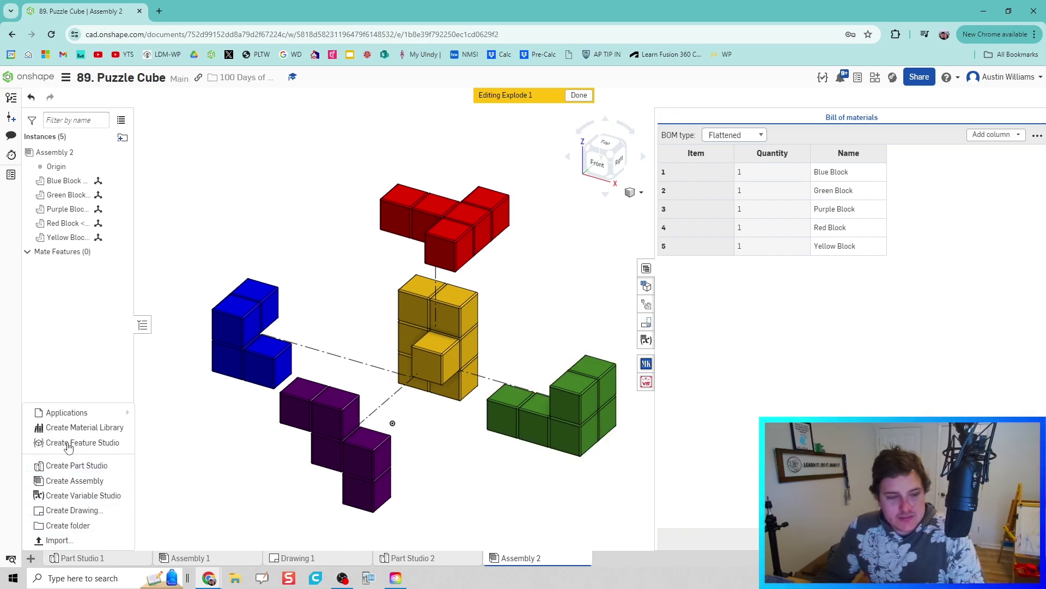
left_click(84, 512)
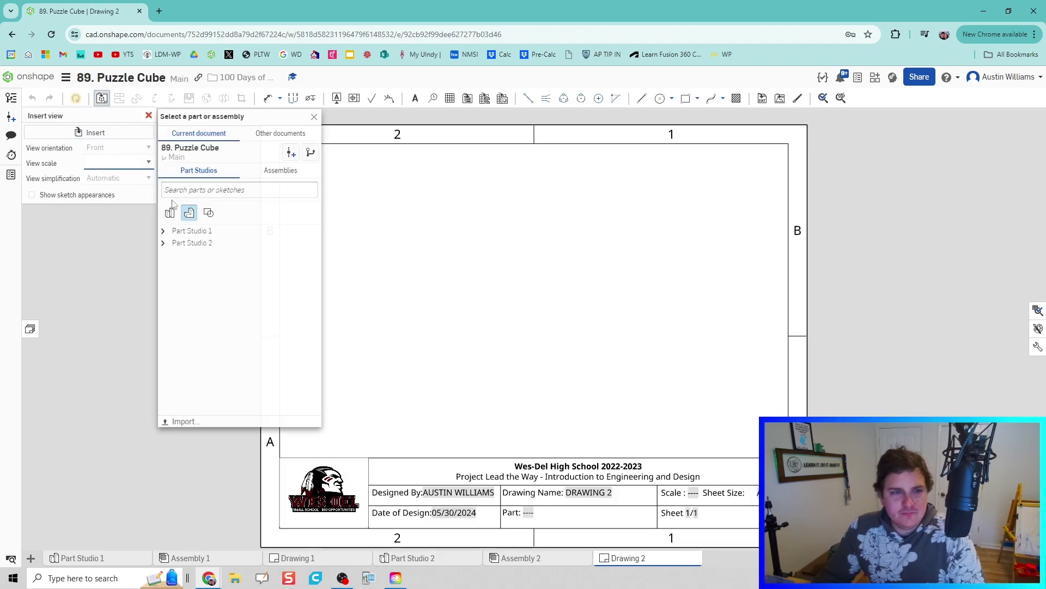
left_click(163, 244)
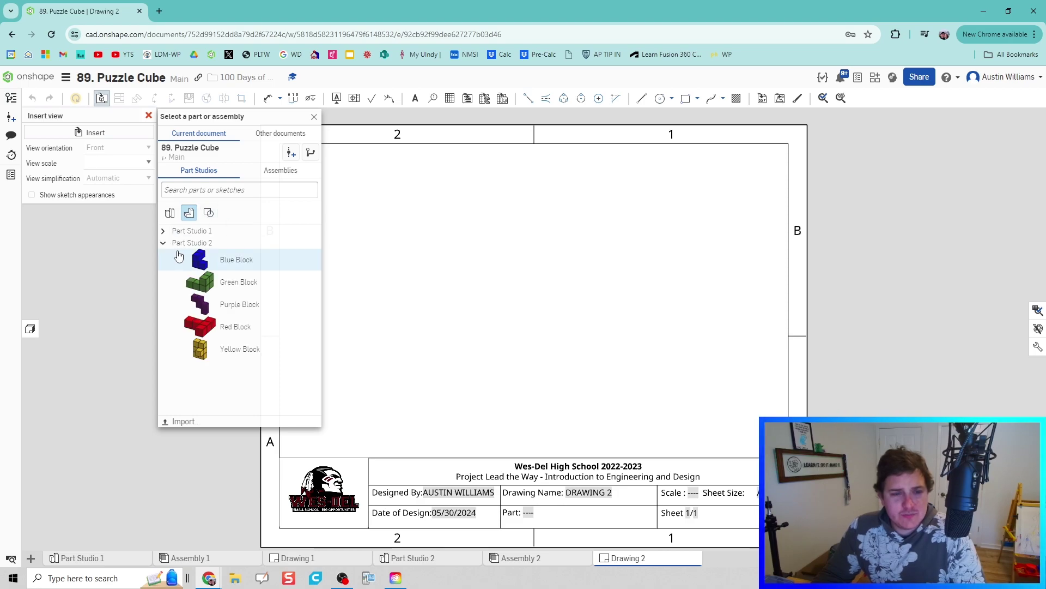
left_click(165, 243)
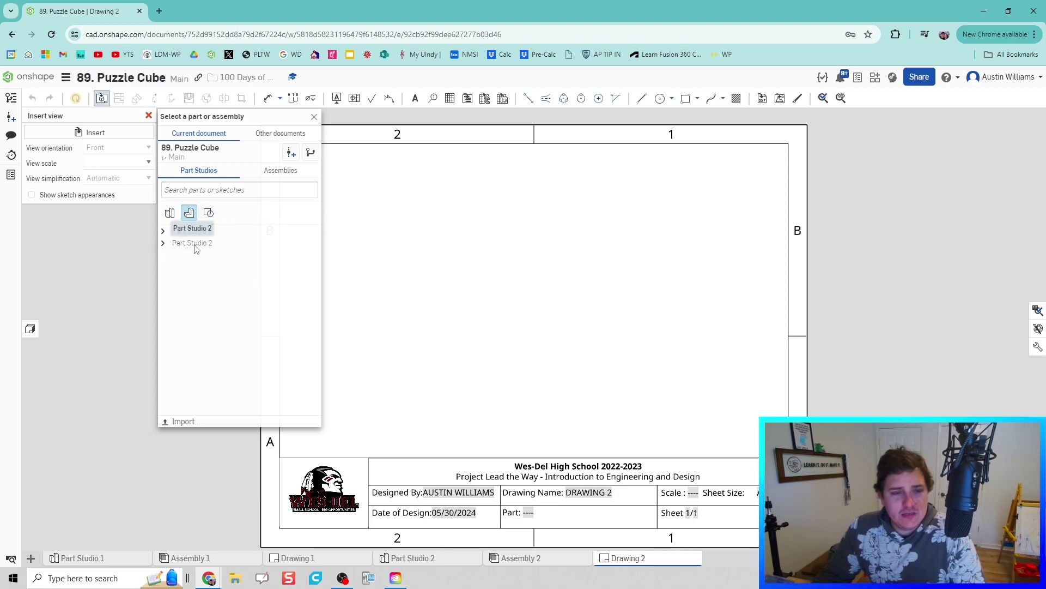
left_click(163, 243)
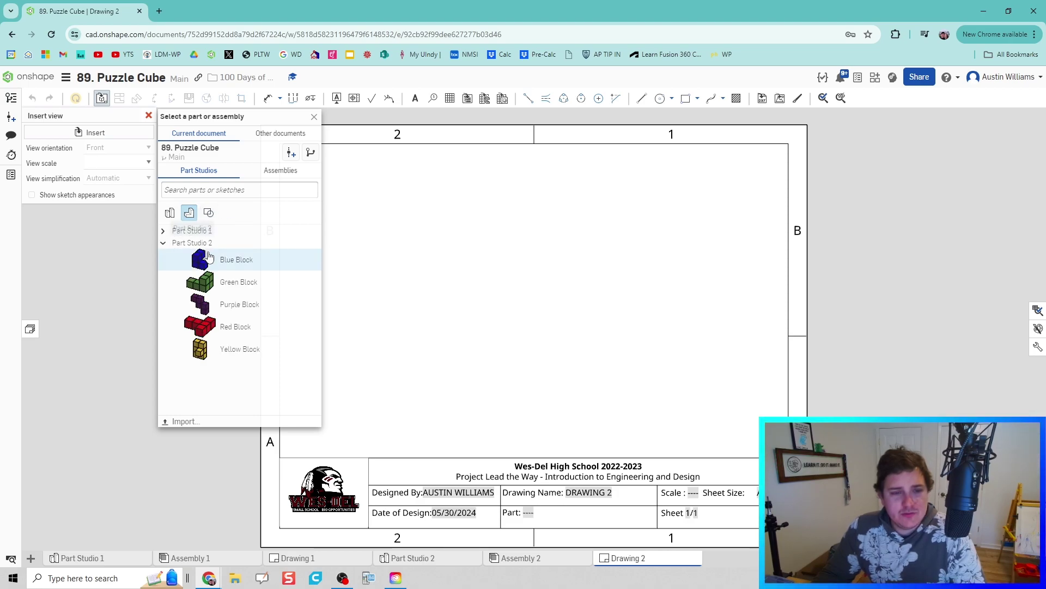
left_click(164, 243)
Step: Place a front view of Assembly 2 on the sheet, then delete it
left_click(256, 171)
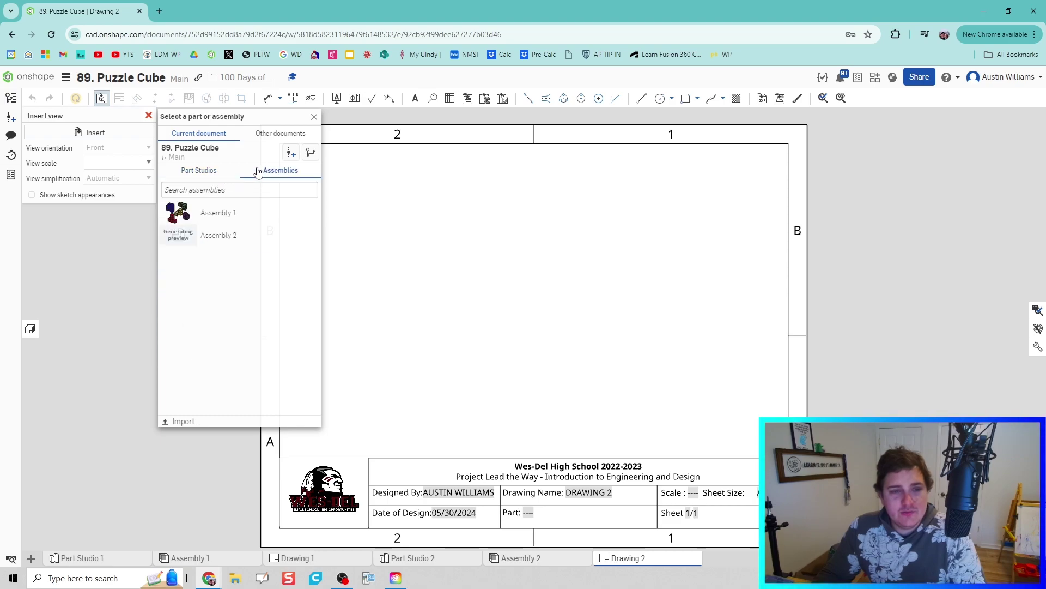
left_click(213, 235)
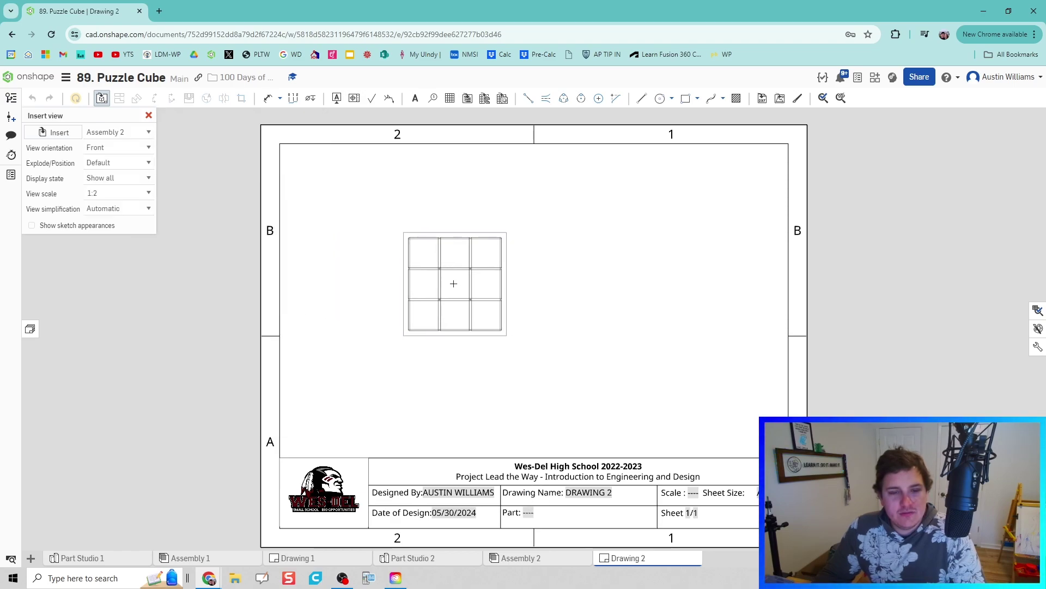
left_click(453, 284)
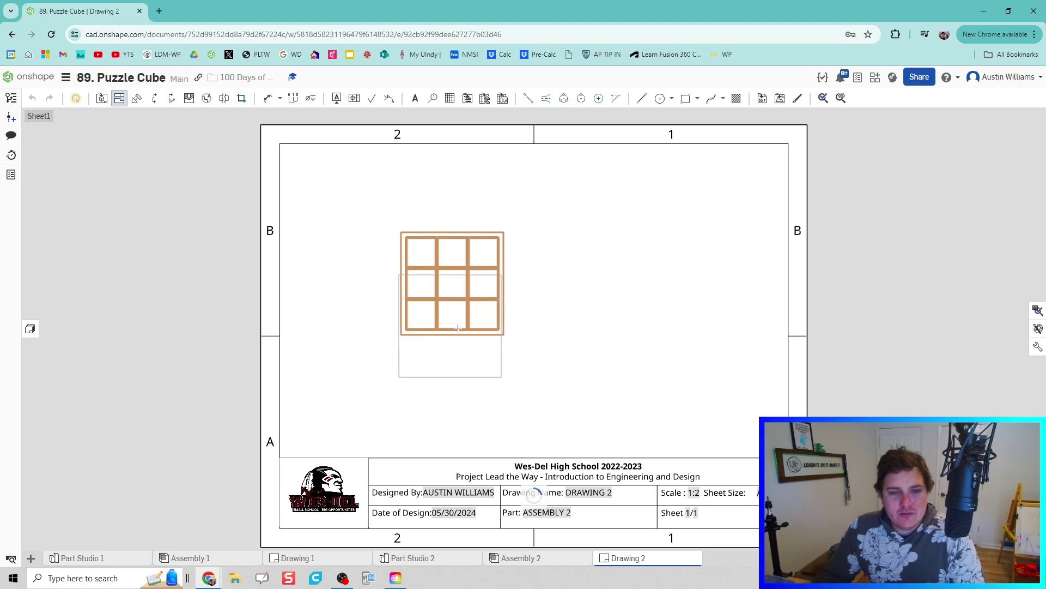
key("Escape")
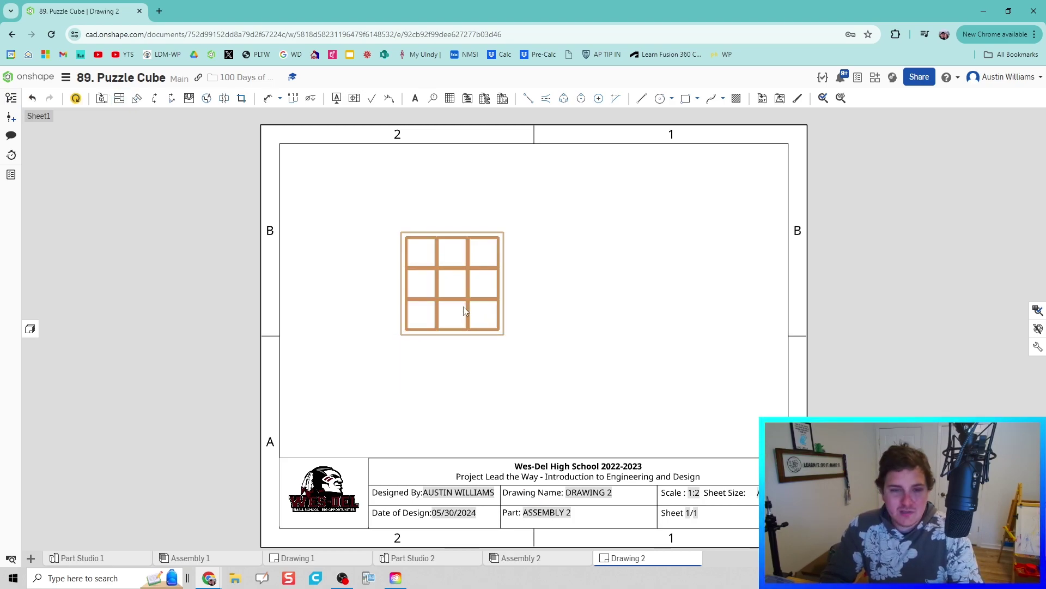
key("Delete")
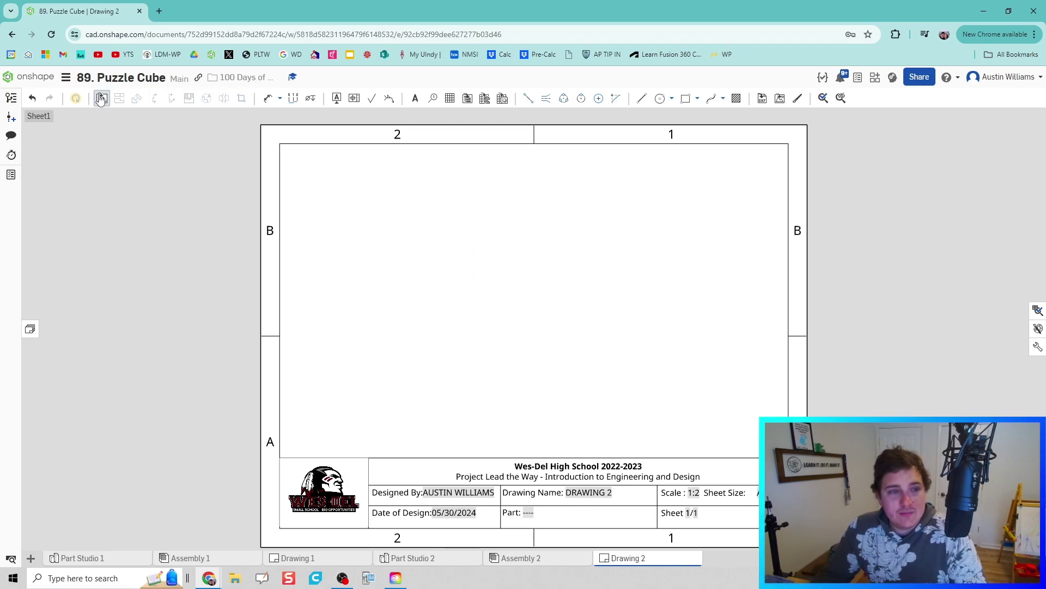
Step: Set up a new Assembly 2 drawing view with Isometric orientation and Explode 1
left_click(102, 98)
left_click(113, 134)
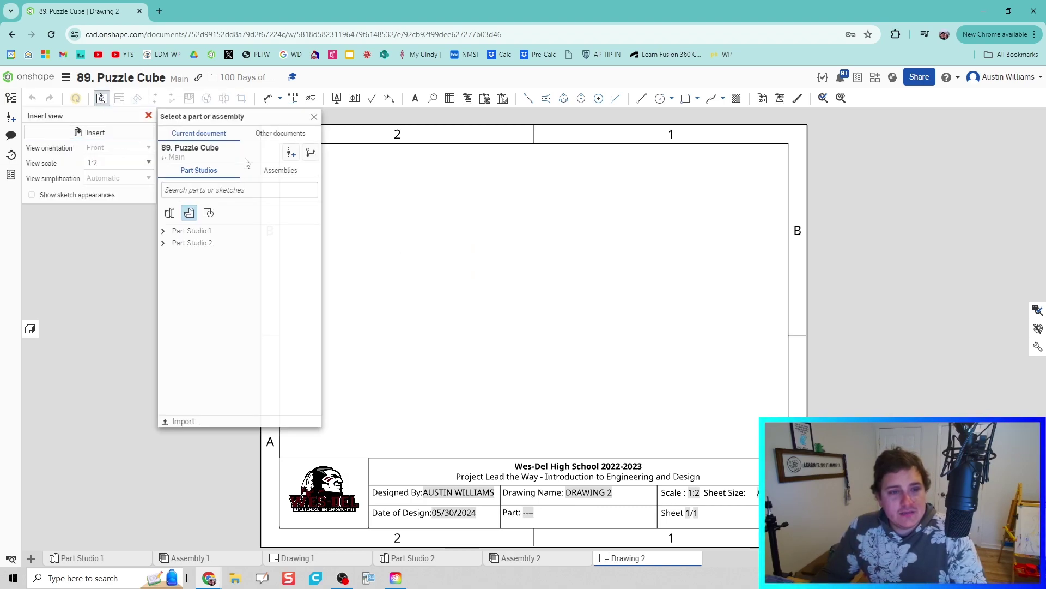
left_click(262, 171)
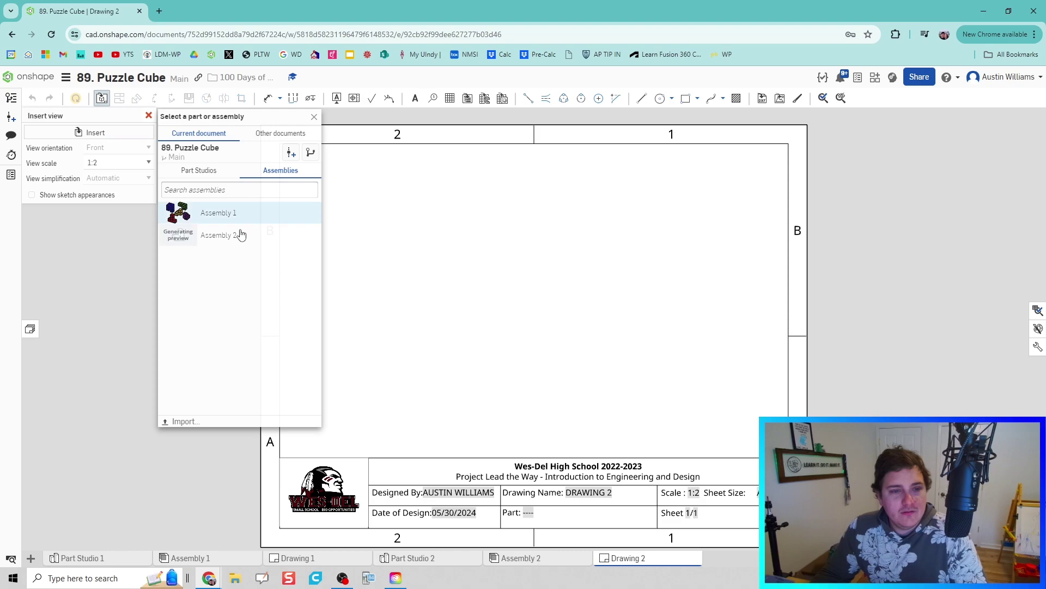
left_click(210, 235)
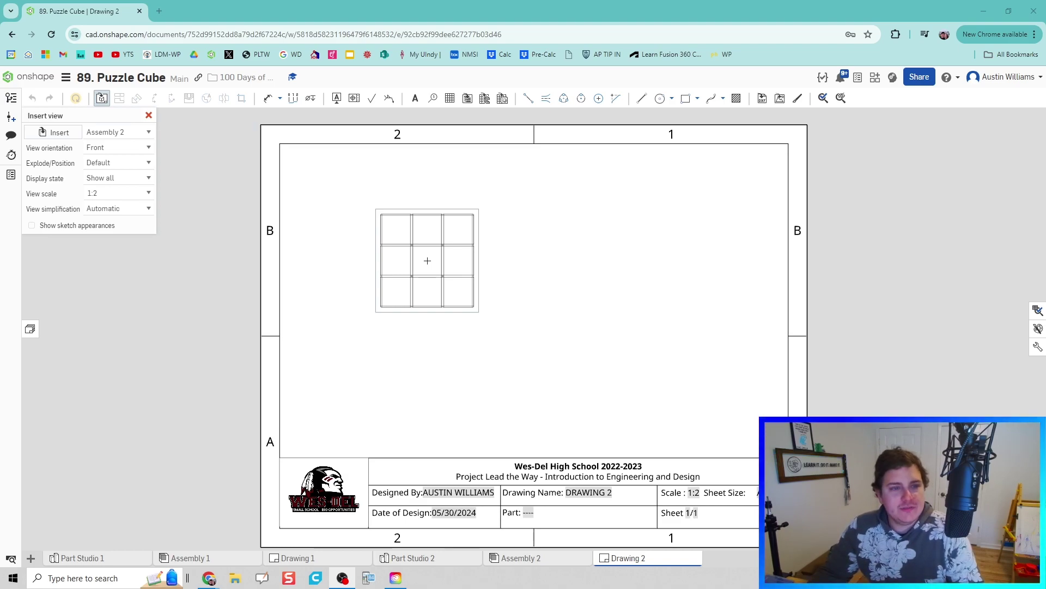
left_click(140, 153)
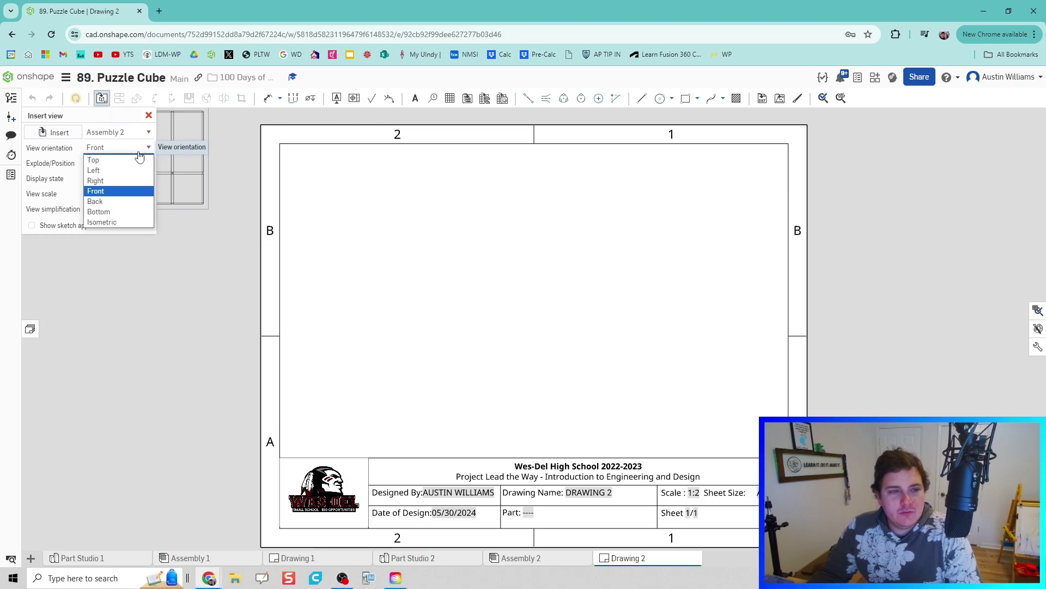
left_click(119, 222)
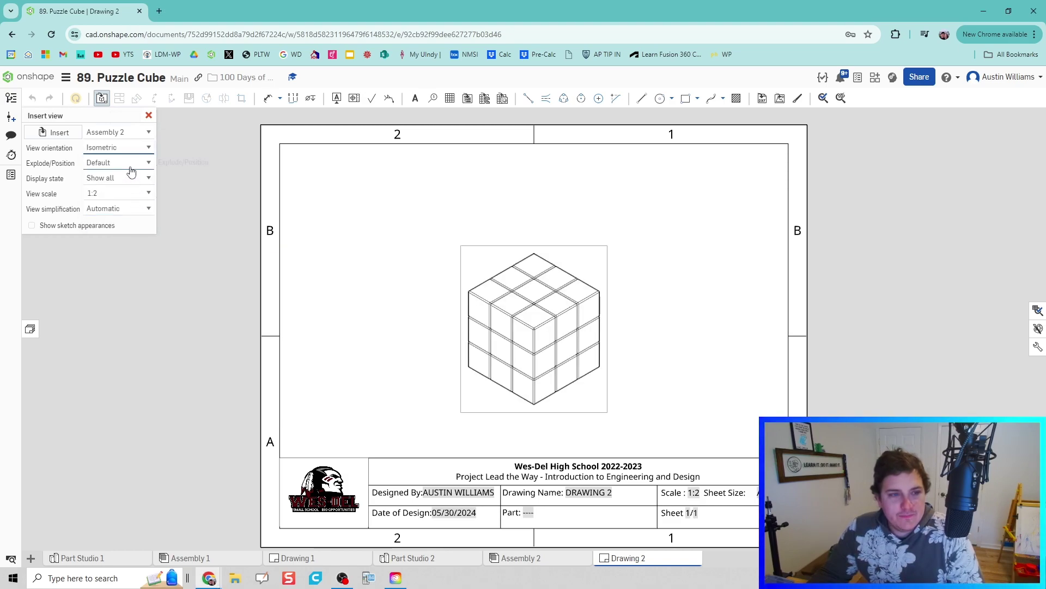
left_click(117, 163)
left_click(109, 186)
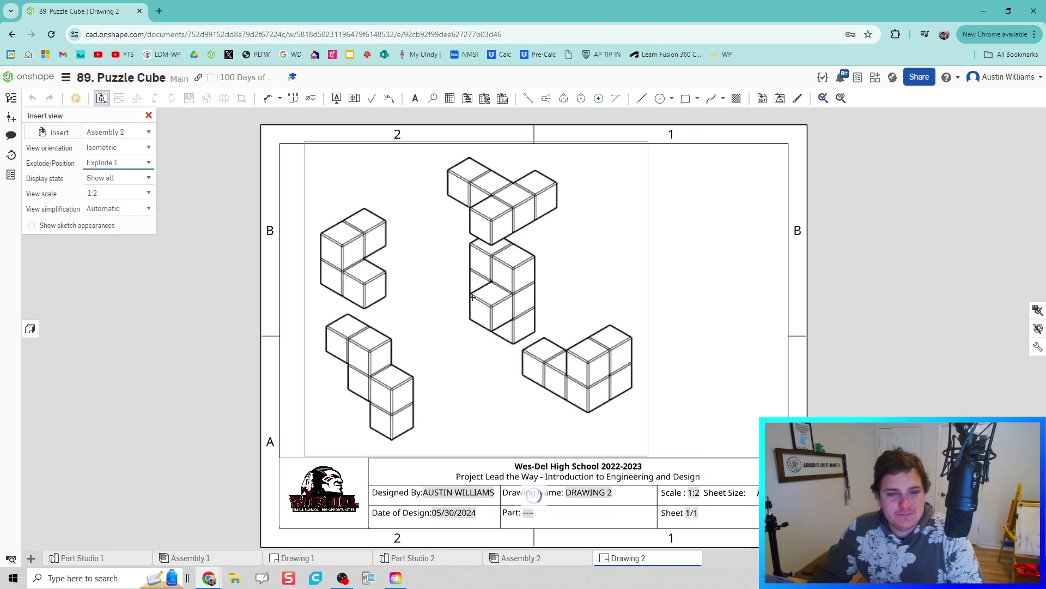
Step: Place the exploded isometric view on the sheet and render it shaded
left_click(463, 294)
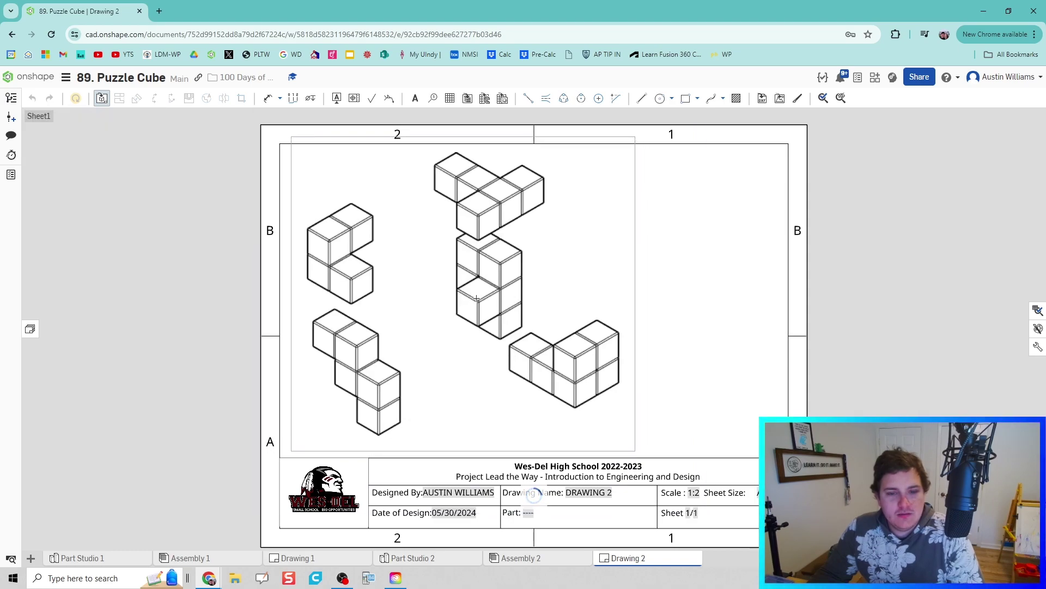
left_click(545, 338)
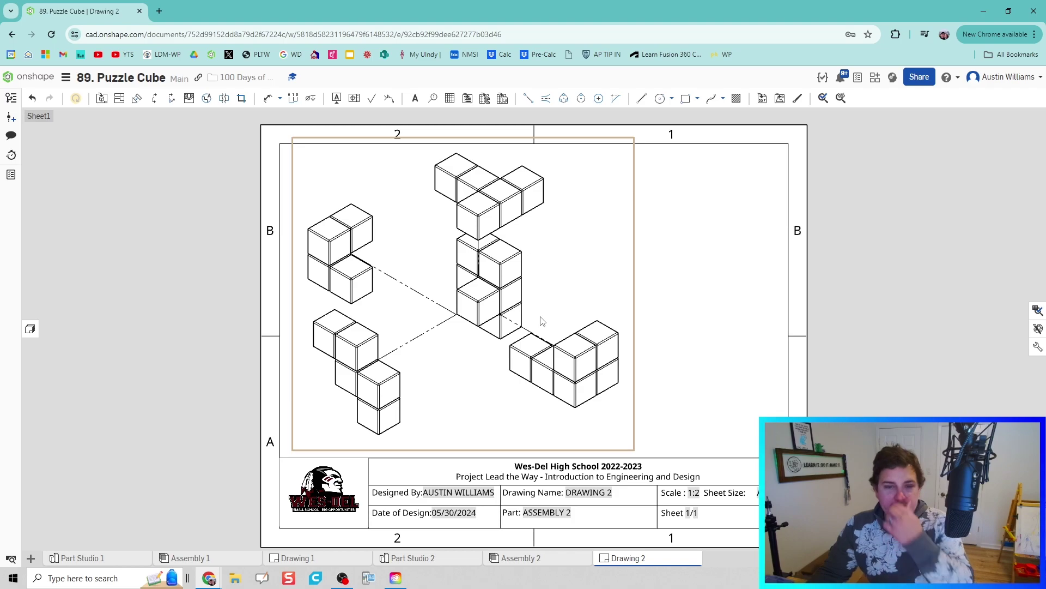
right_click(514, 299)
mouse_move(540, 303)
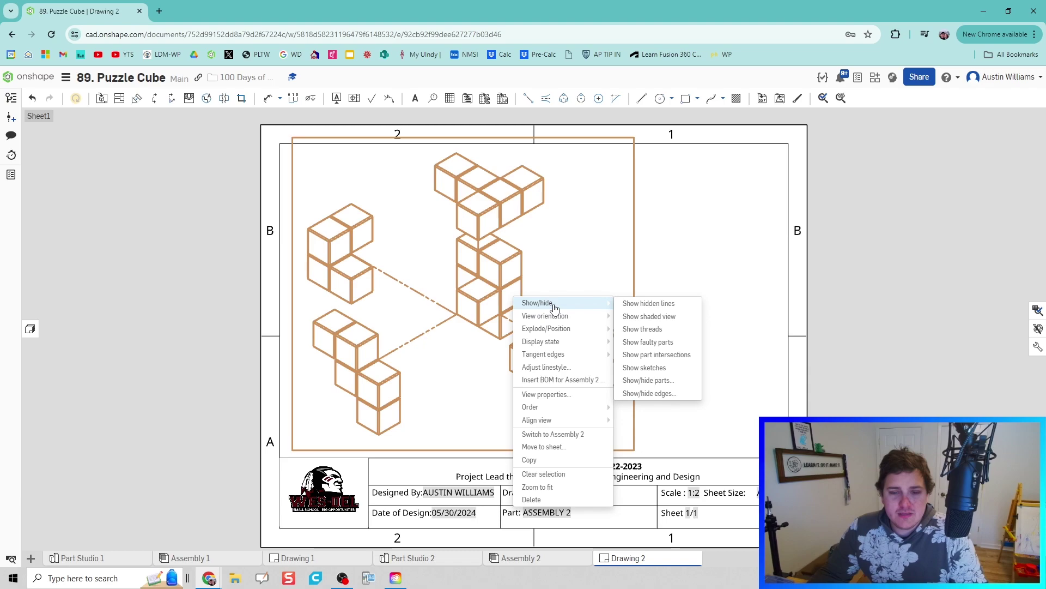
left_click(657, 316)
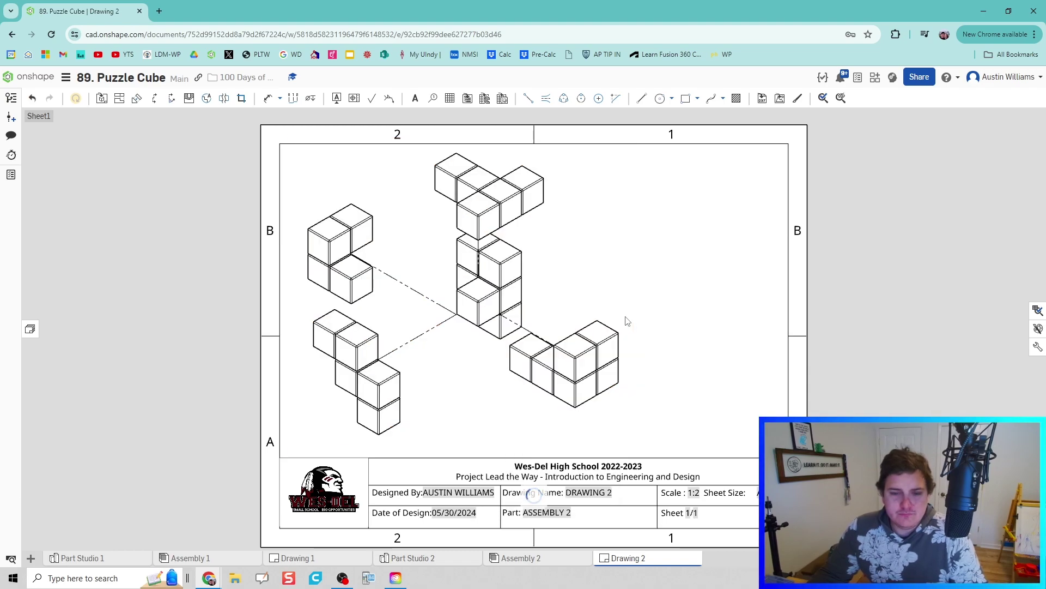
Step: Add an Assembly 2 bill of materials table at the sheet's top-right corner
left_click_drag(600, 365, 583, 367)
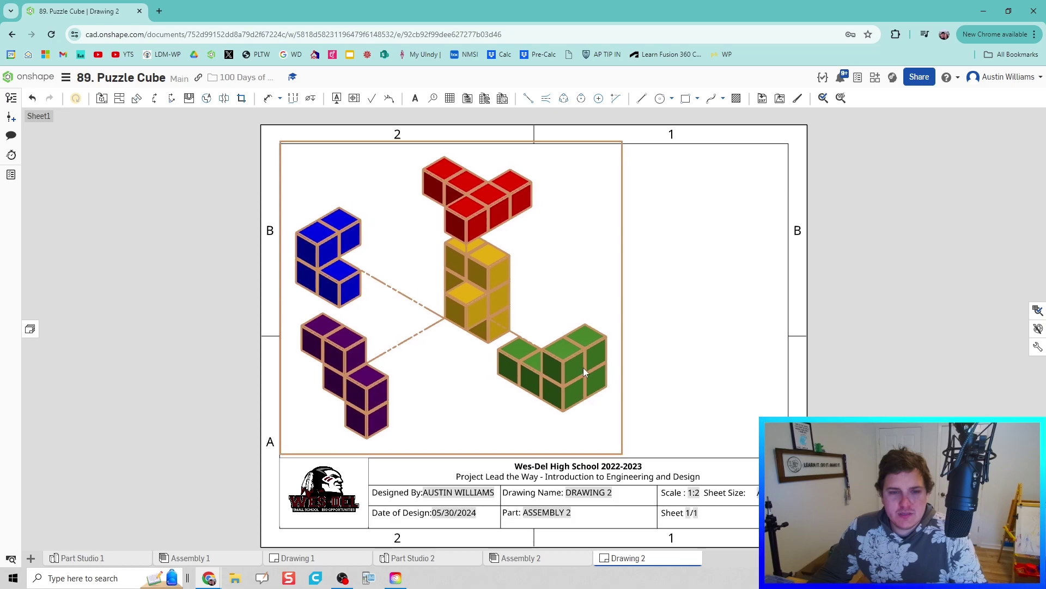
left_click(467, 99)
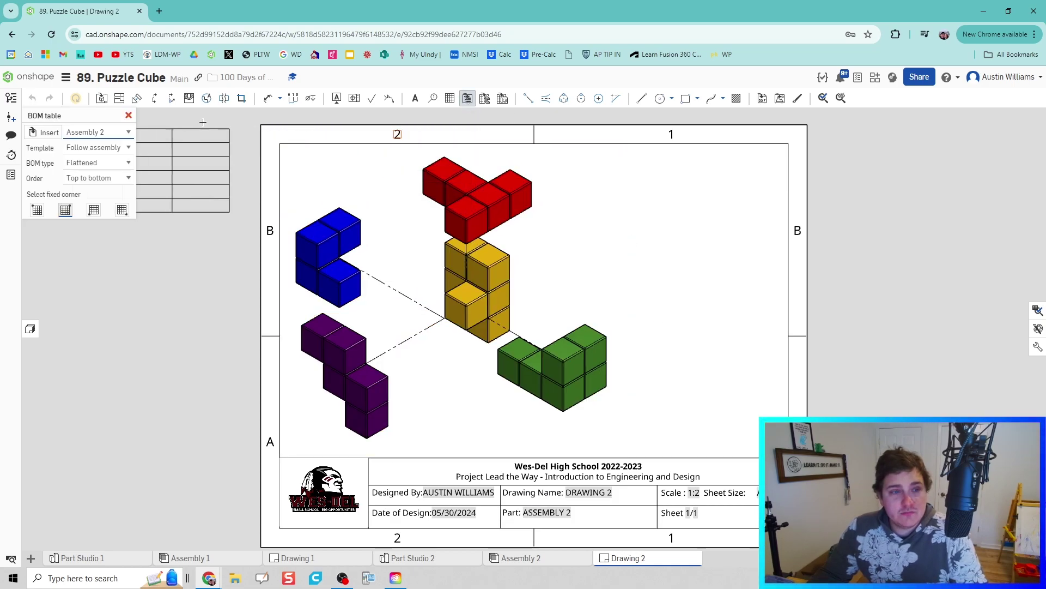
left_click(63, 135)
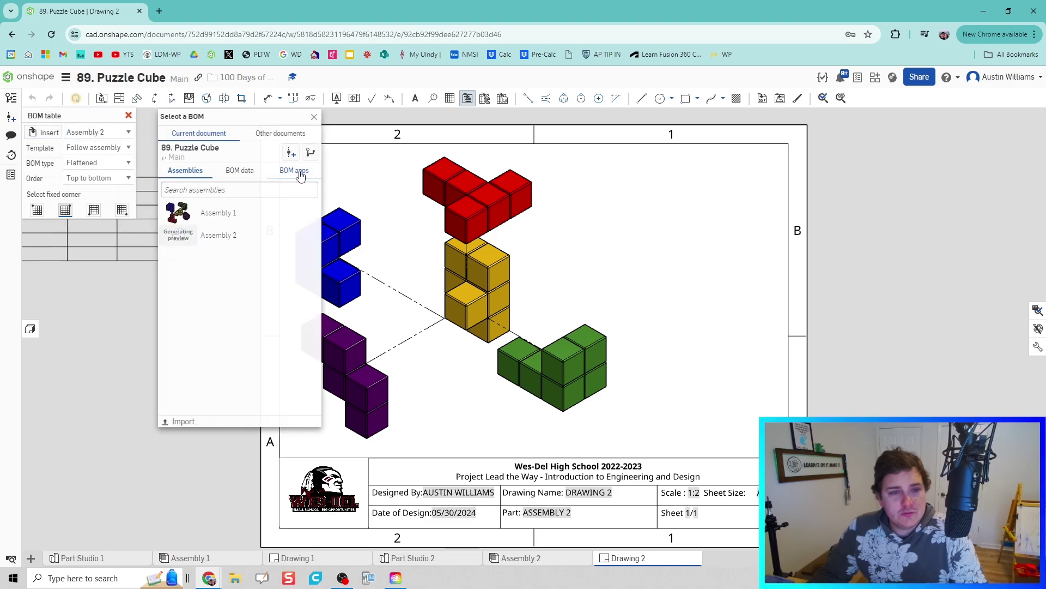
left_click(218, 234)
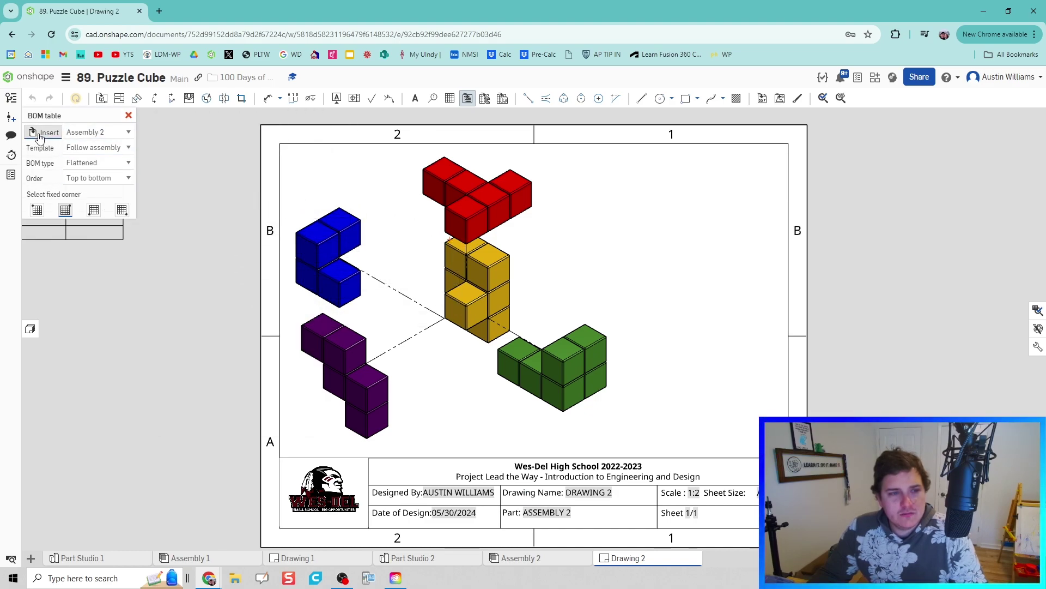
left_click(90, 134)
left_click(224, 241)
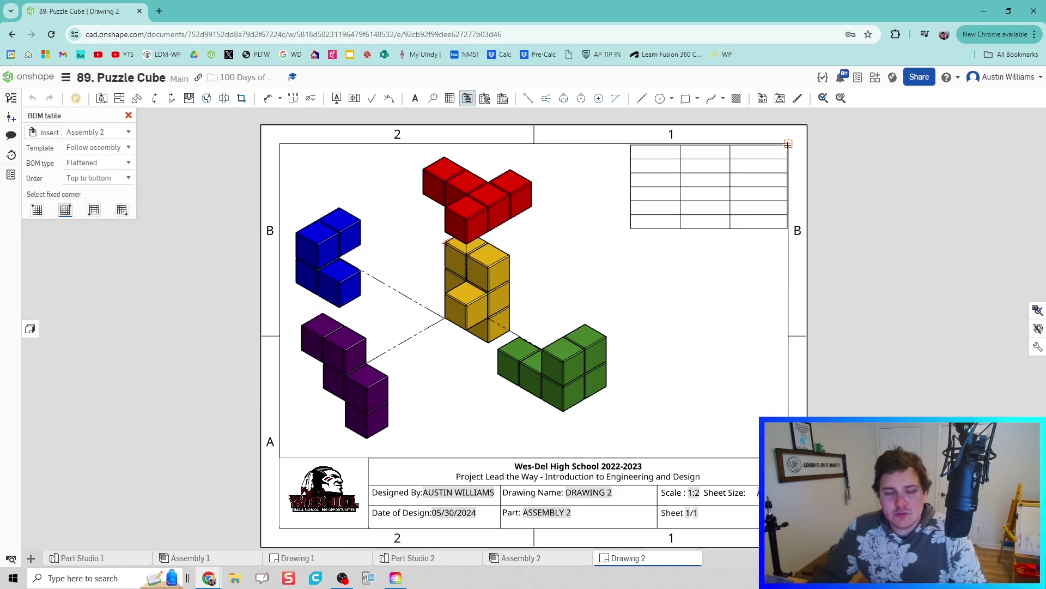
left_click(788, 144)
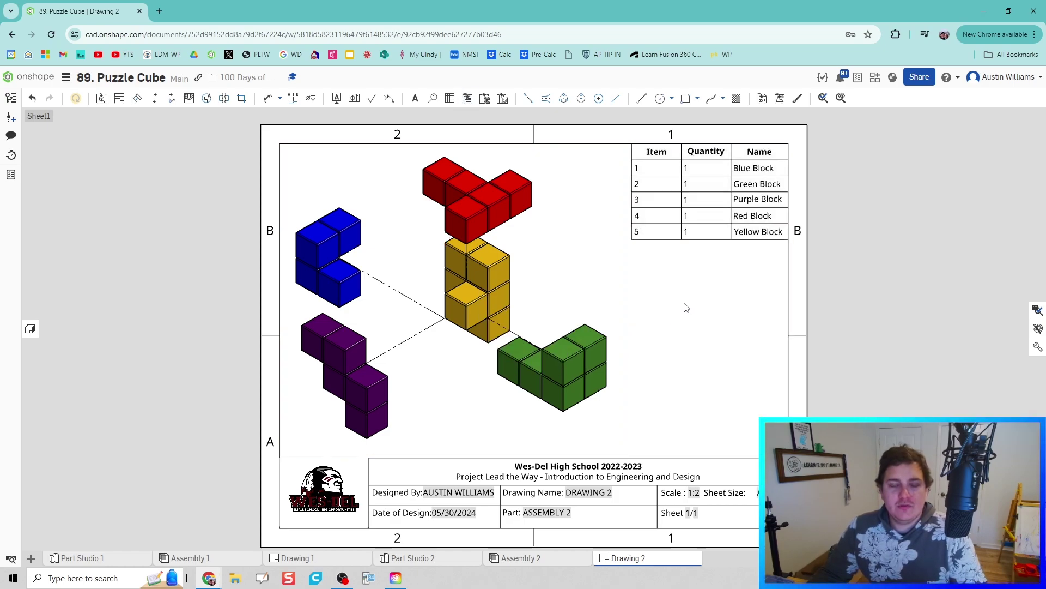
Step: Undo the accidental second BOM table, keeping the top-right one
left_click(467, 99)
left_click(774, 283)
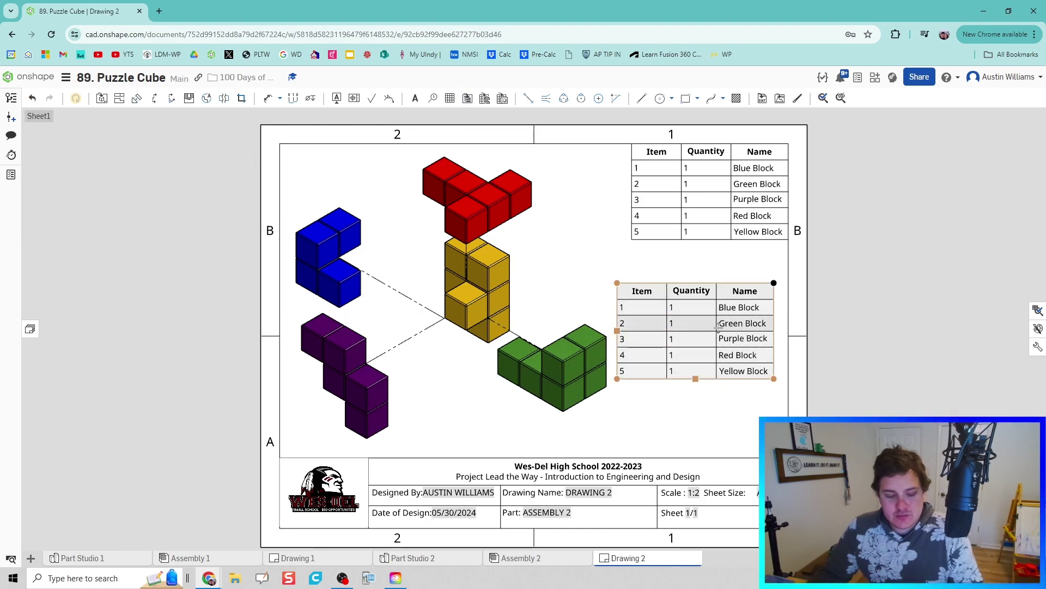
key("ctrl+z")
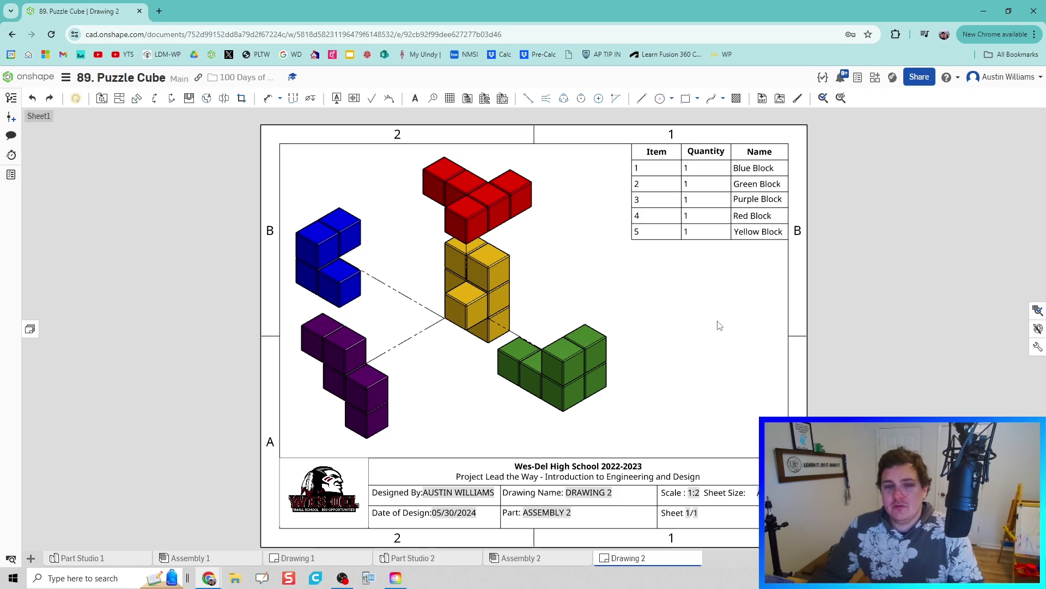
left_click(709, 208)
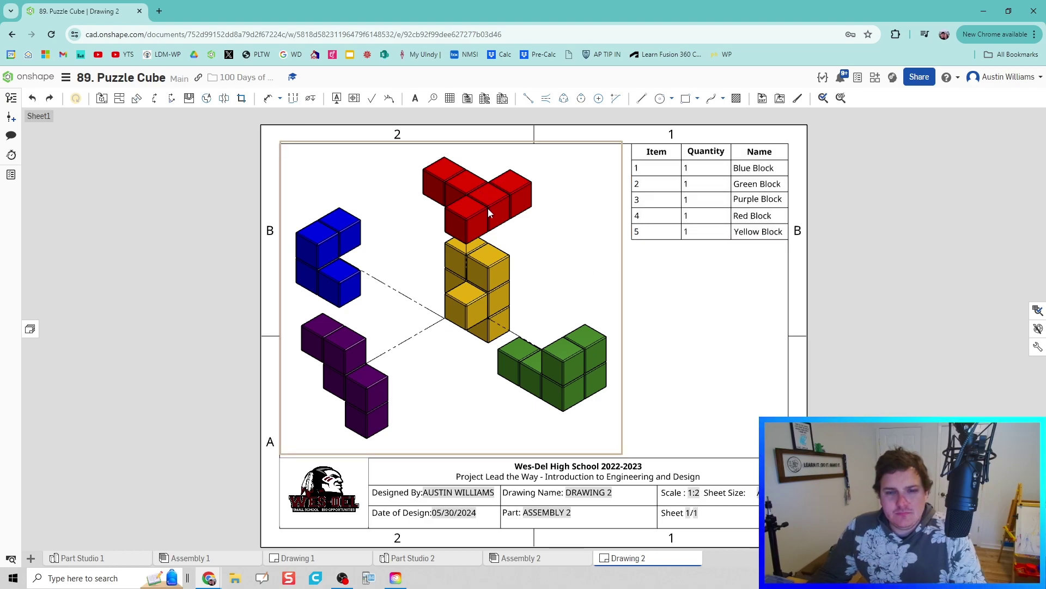
Step: Add item-number balloons to the red (4), yellow (5), green (2), purple and blue (1) blocks
left_click(435, 99)
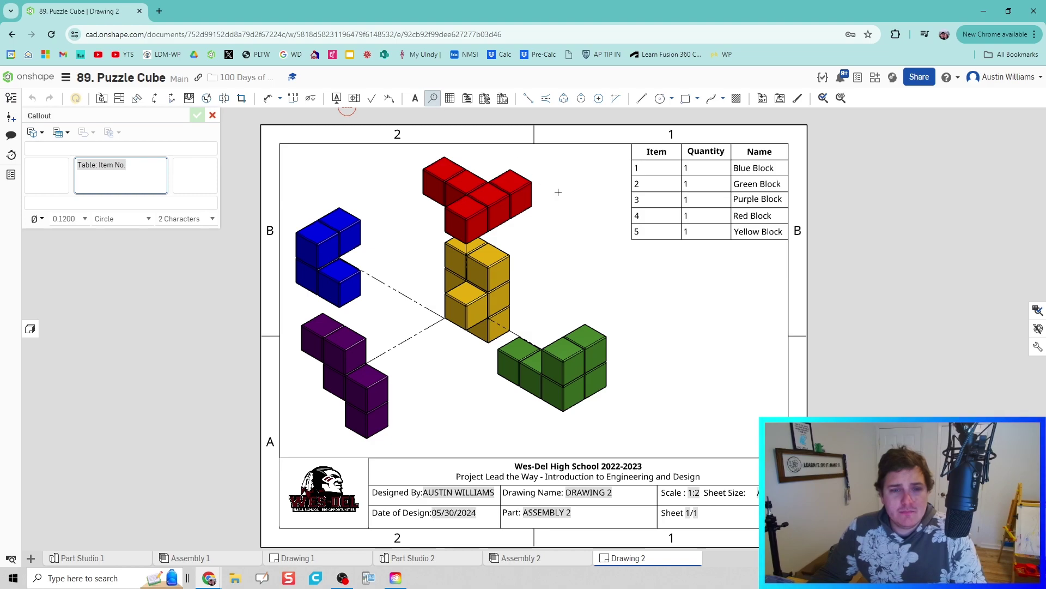
left_click(530, 184)
left_click(582, 181)
left_click(509, 257)
left_click(572, 249)
left_click(595, 344)
left_click(600, 298)
left_click(371, 389)
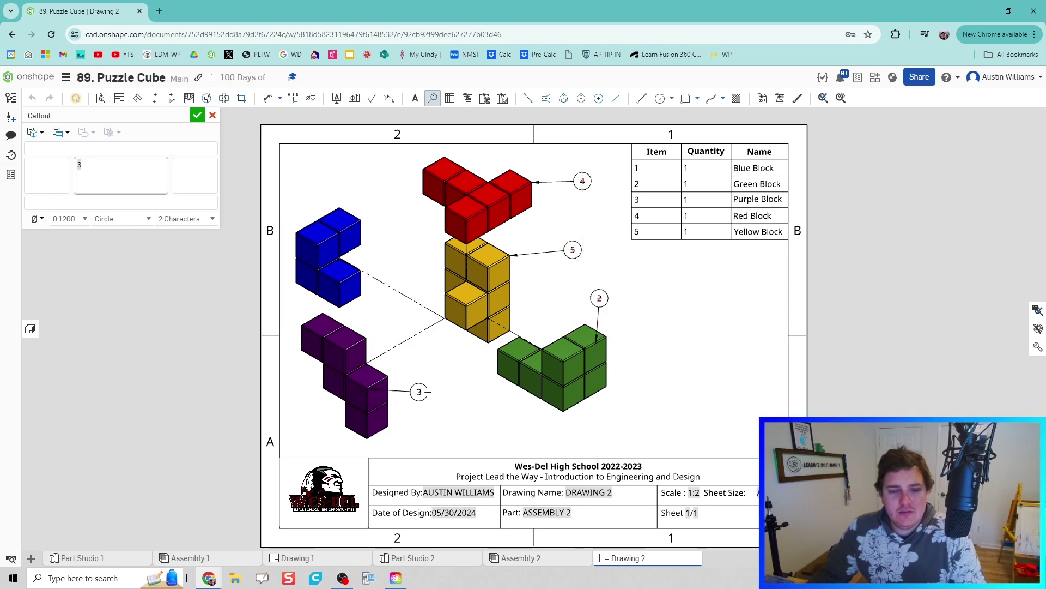
left_click(343, 214)
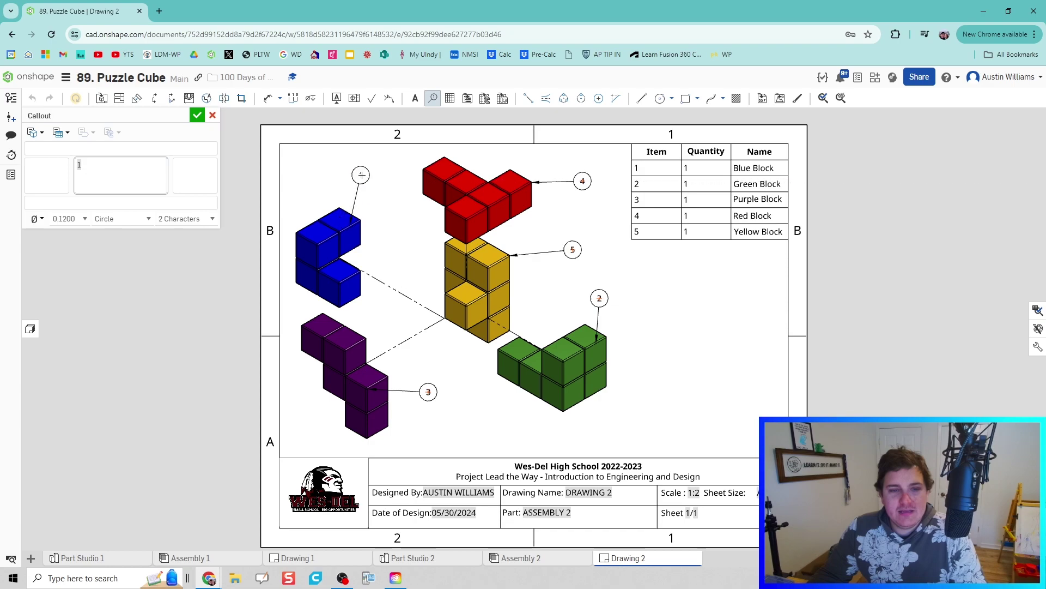
left_click(361, 175)
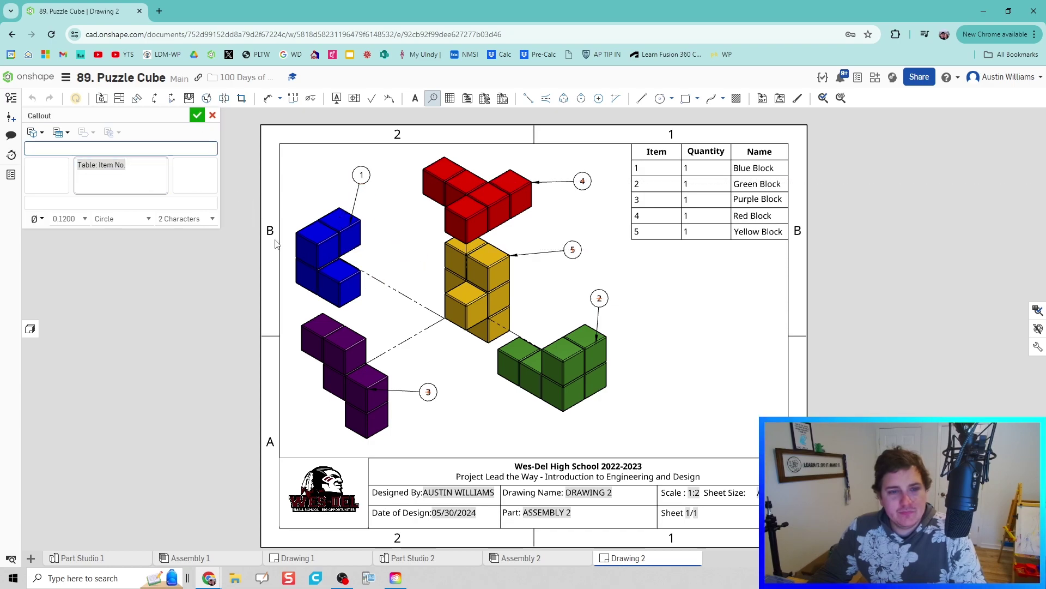
left_click(197, 116)
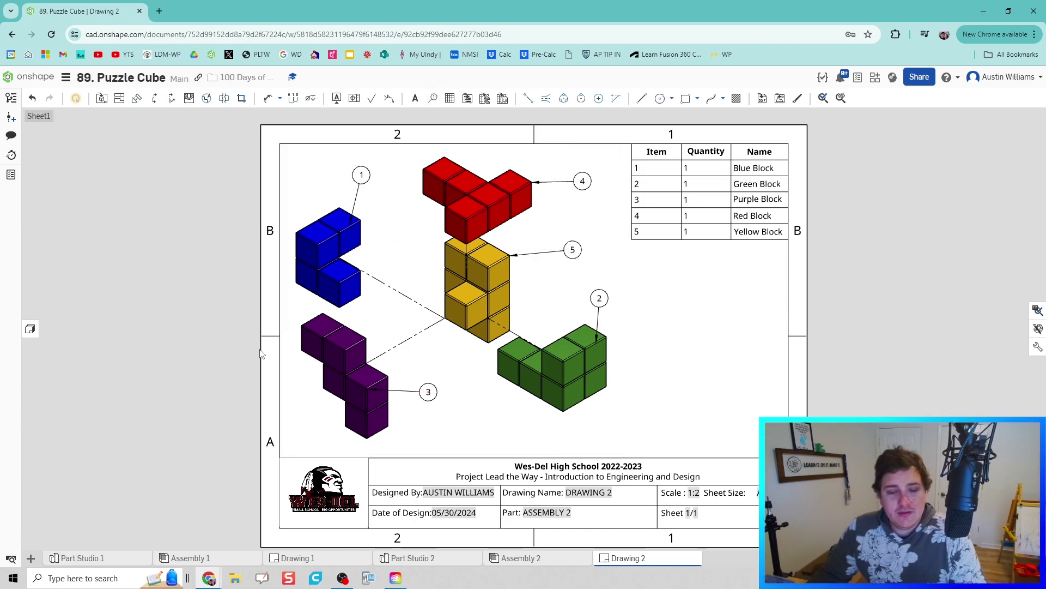